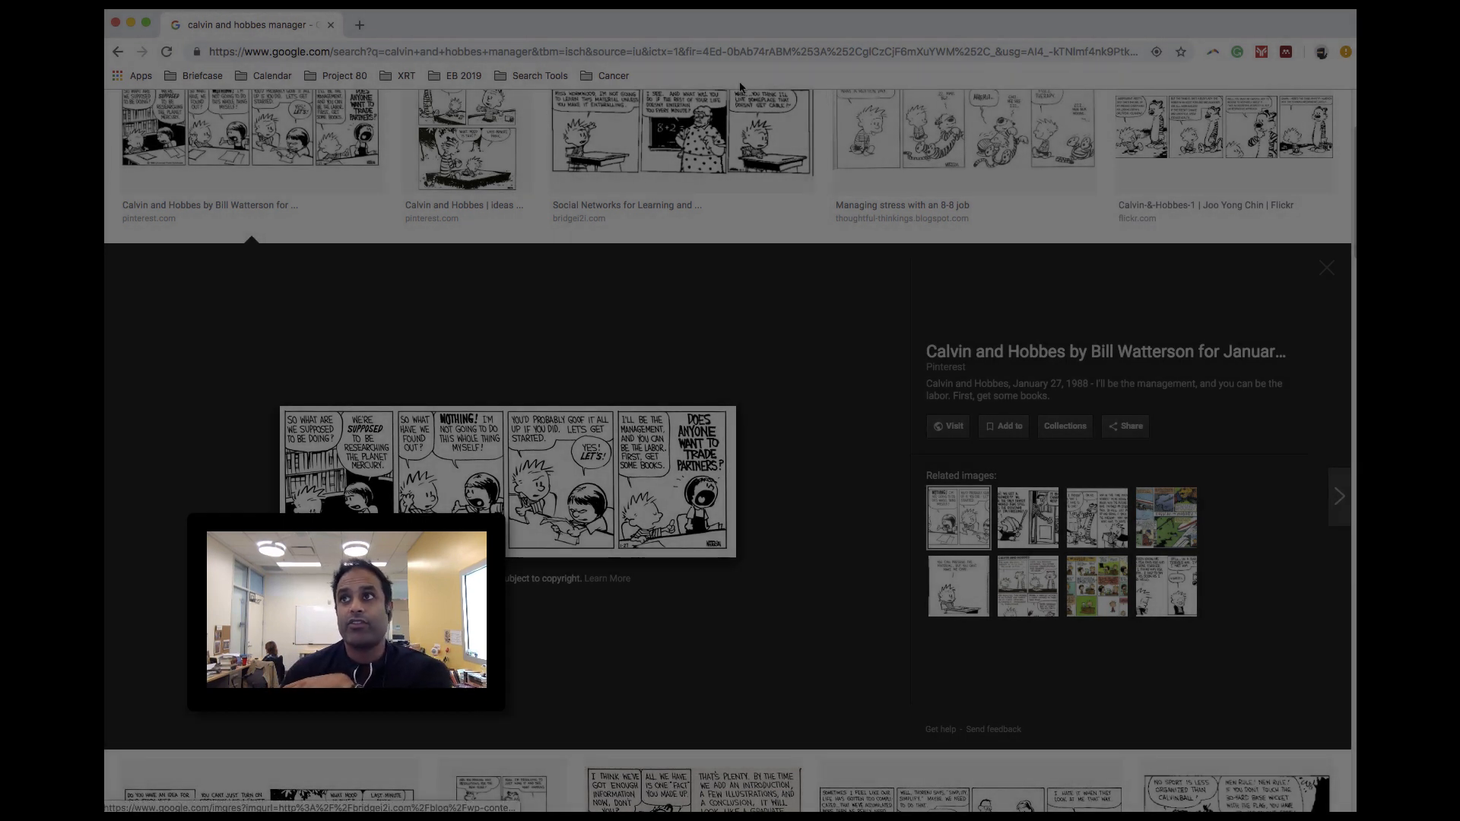
# - Search Google for "pymol"
pyautogui.click(729, 55)
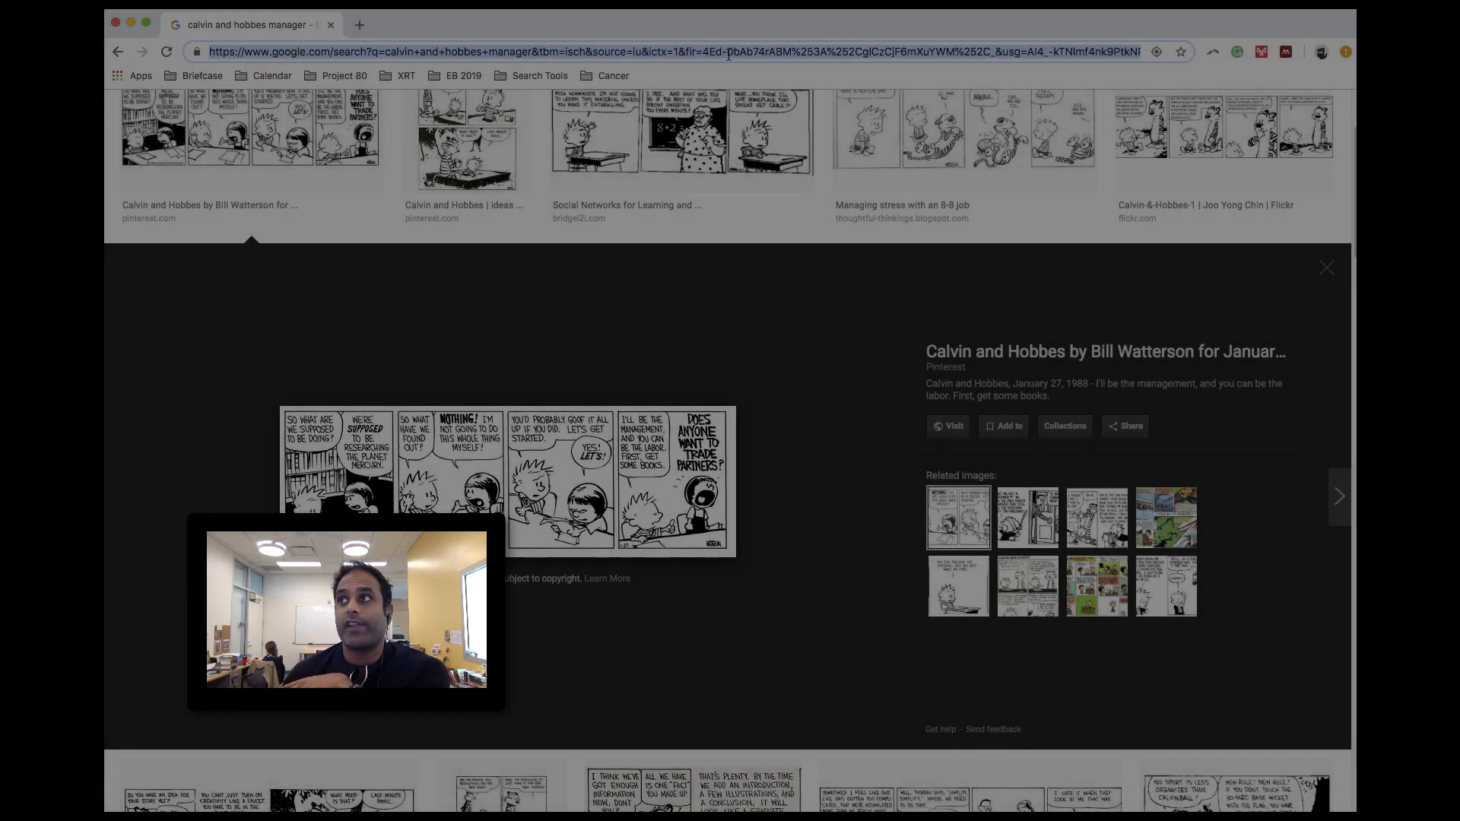
pyautogui.write('pymol')
pyautogui.press('Return')
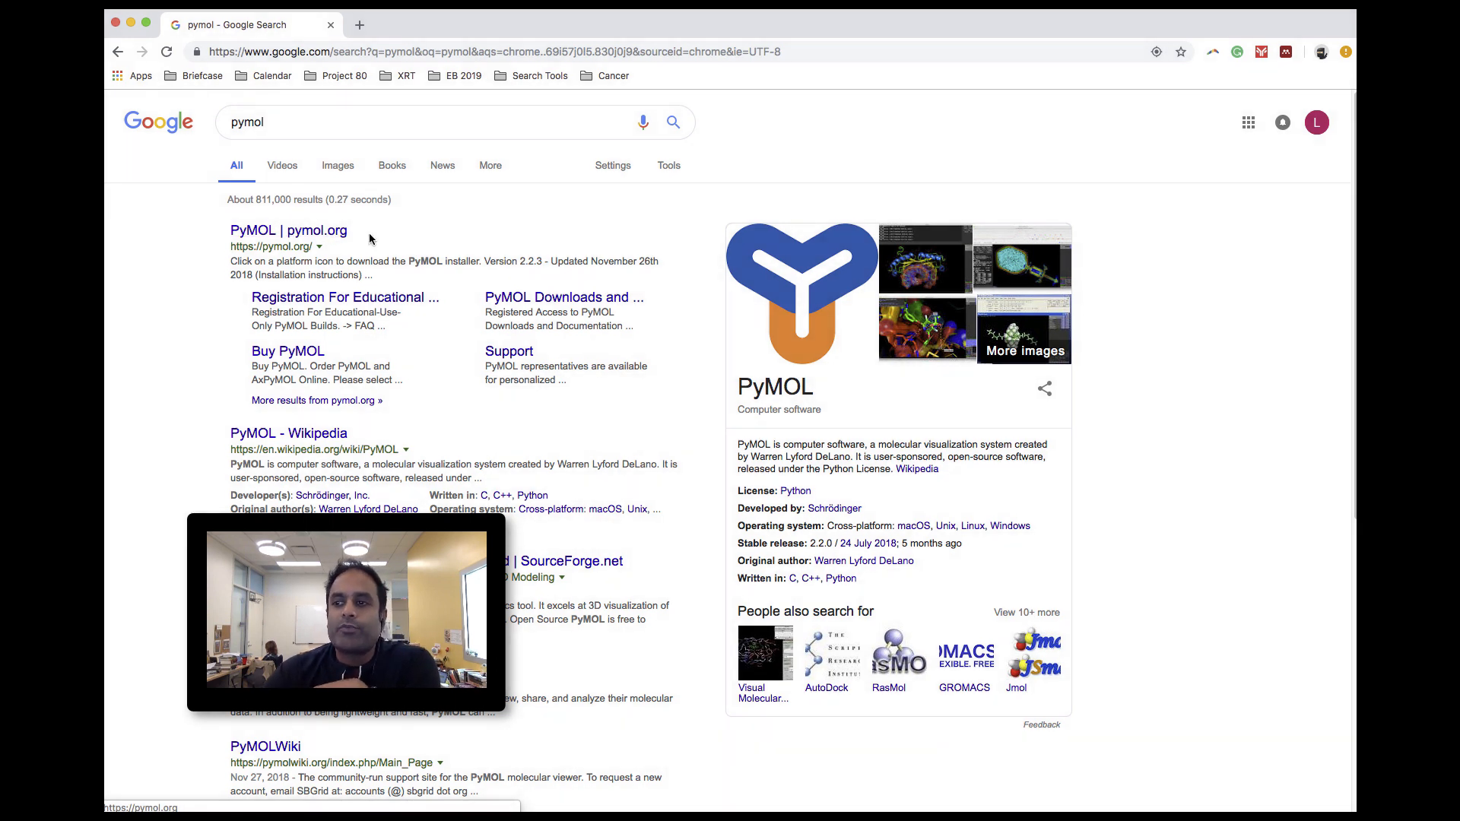
# - Search Google for "first glance jmol" and open the FirstGlance in Jmol page on bioinformatics.org
pyautogui.moveTo(326, 121); pyautogui.dragTo(208, 121)
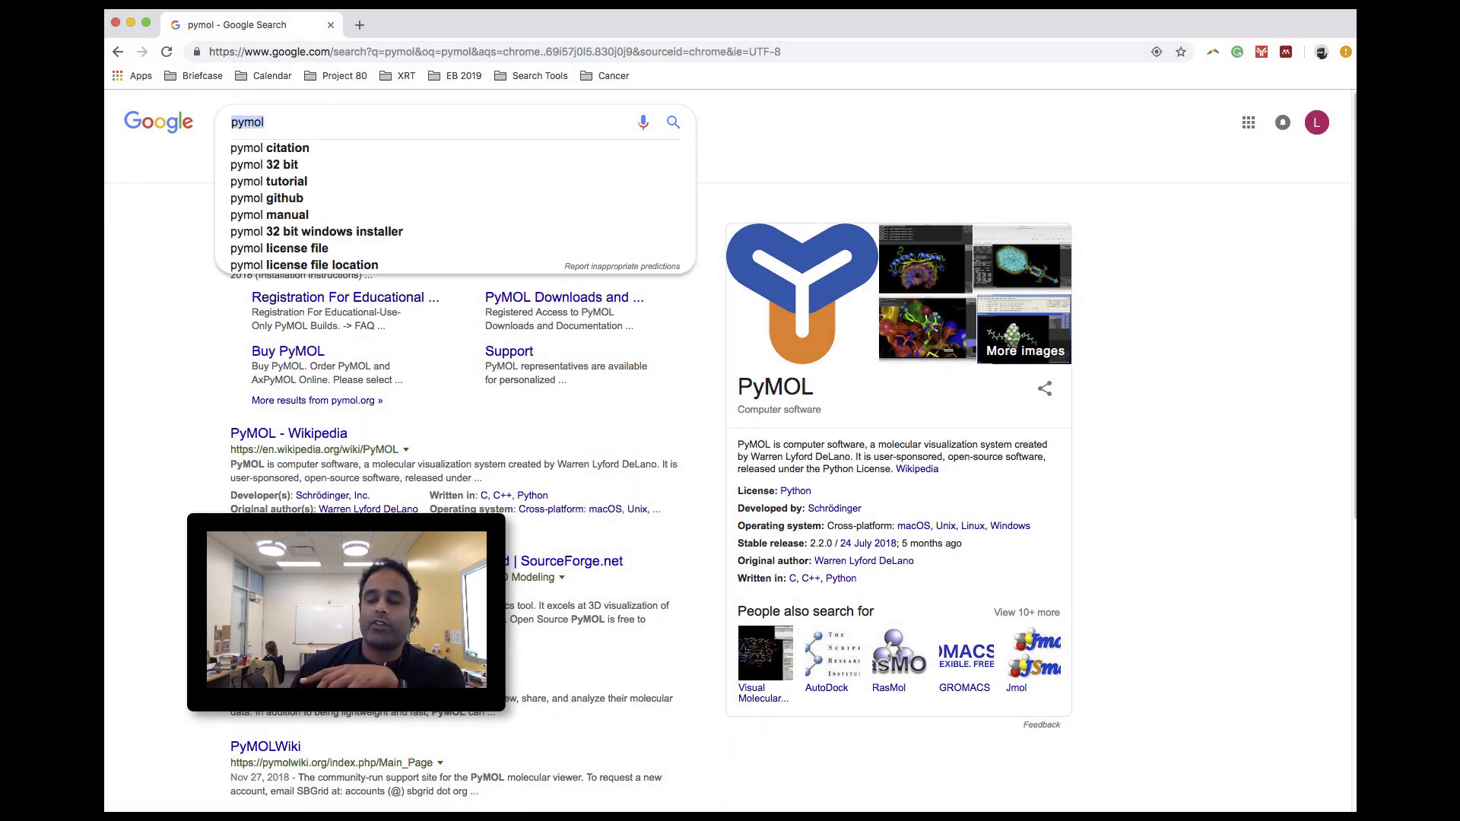
pyautogui.press('BackSpace')
pyautogui.write('first ')
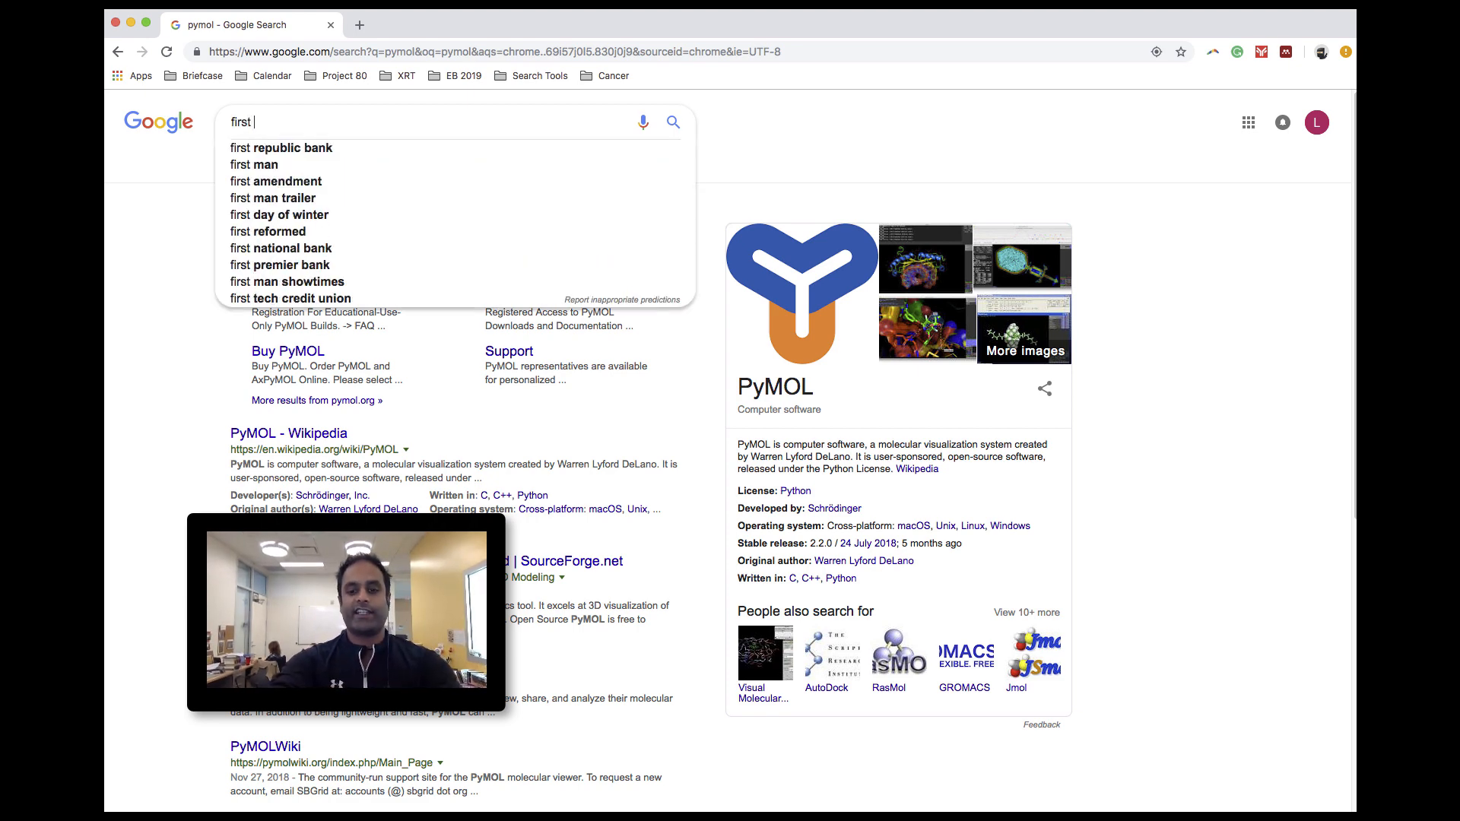
pyautogui.write('glance jmo')
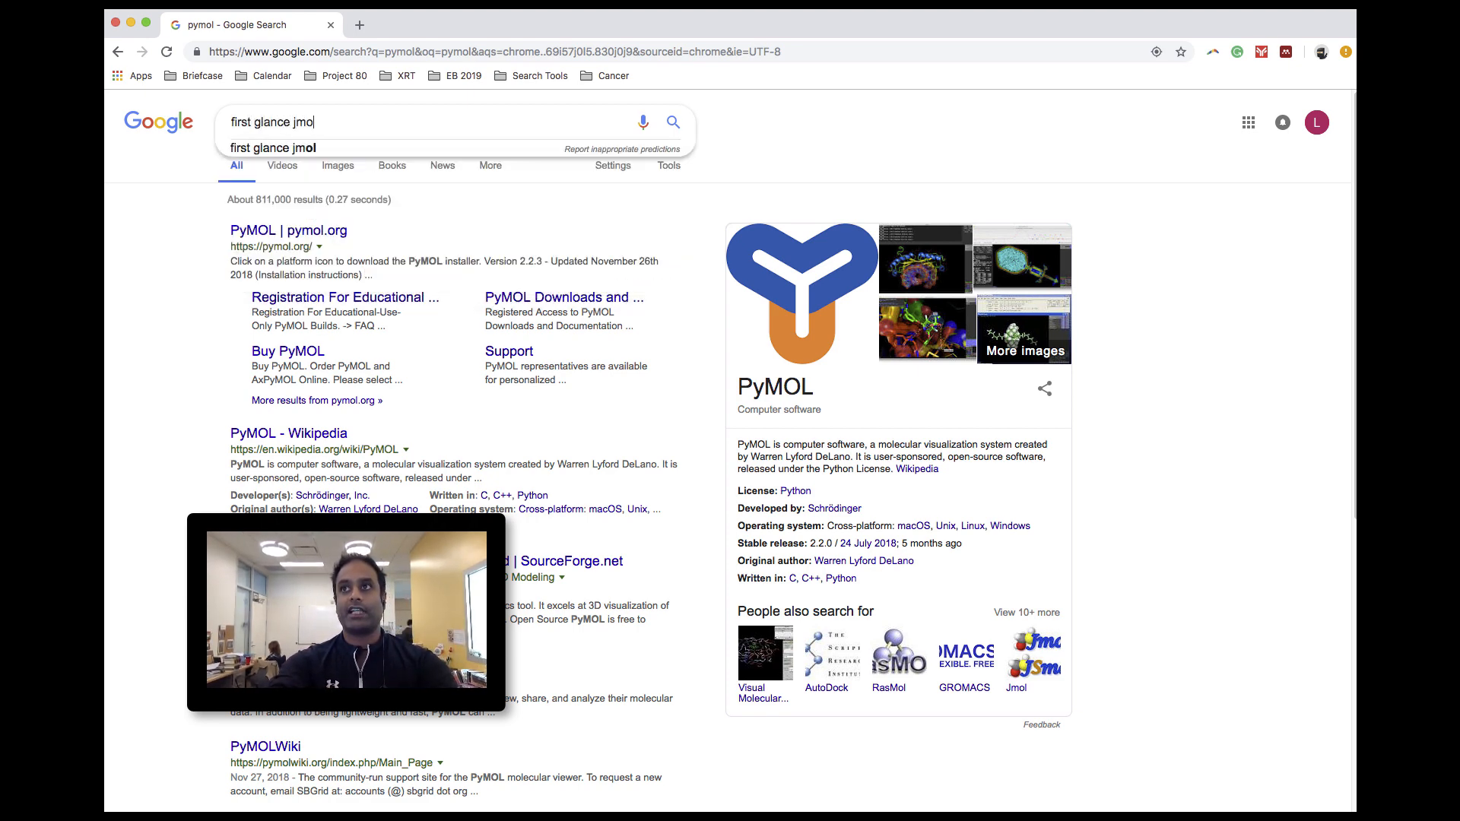
pyautogui.write('l')
pyautogui.press('Return')
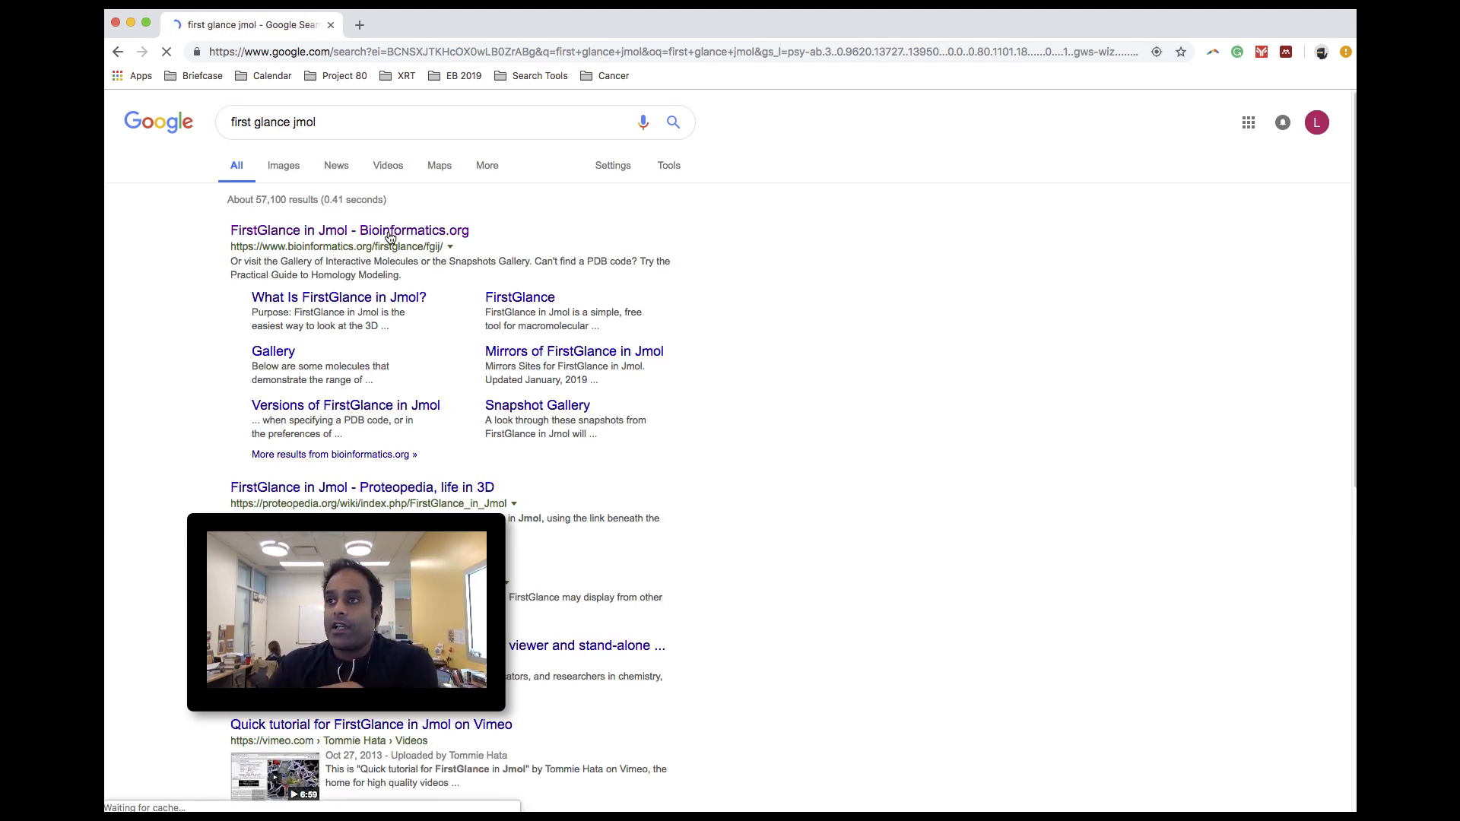
pyautogui.click(389, 232)
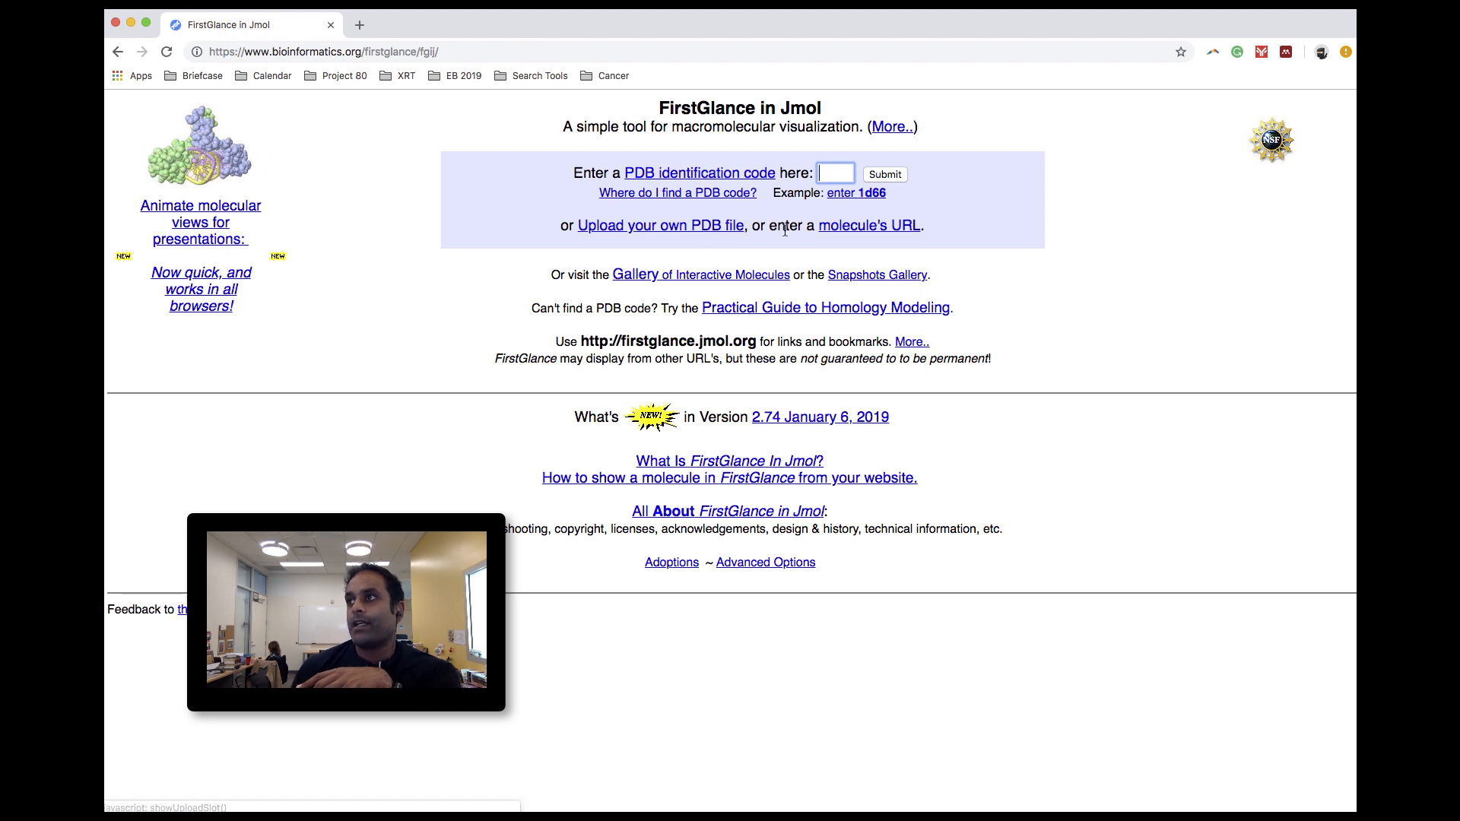
# - Load the molecule with PDB identification code 1hui
pyautogui.click(841, 172)
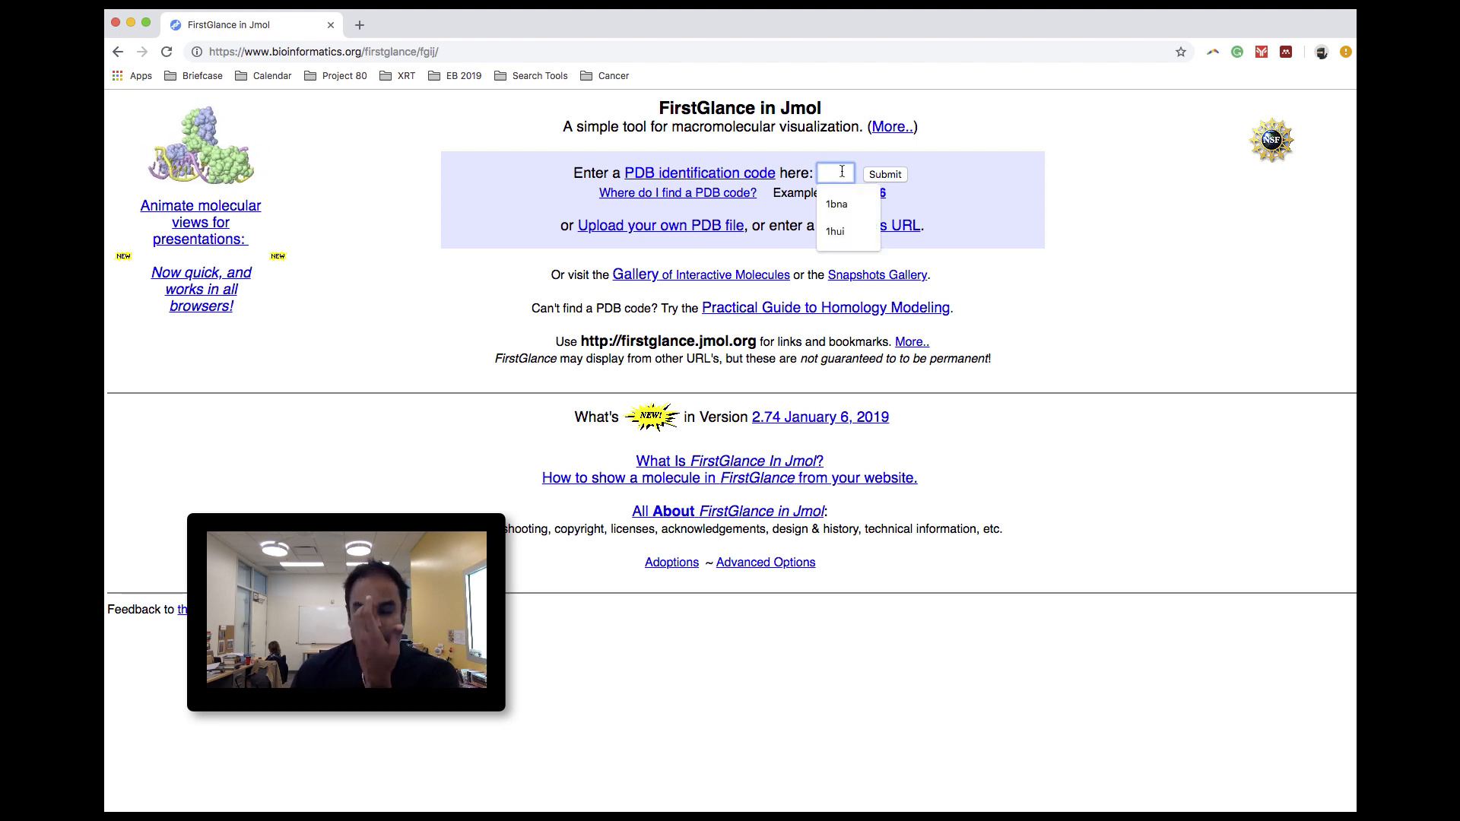
pyautogui.click(860, 237)
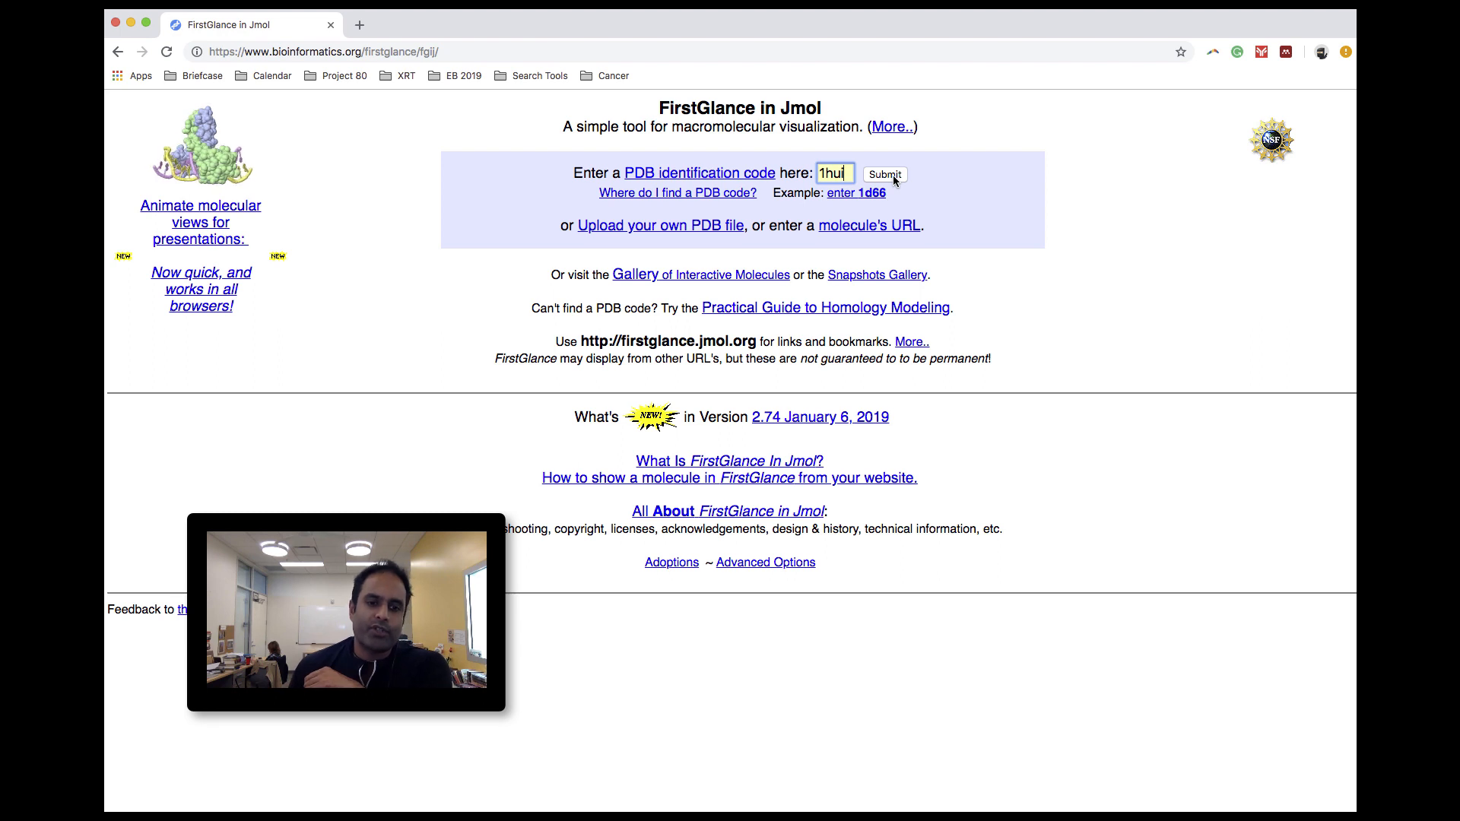
pyautogui.click(893, 177)
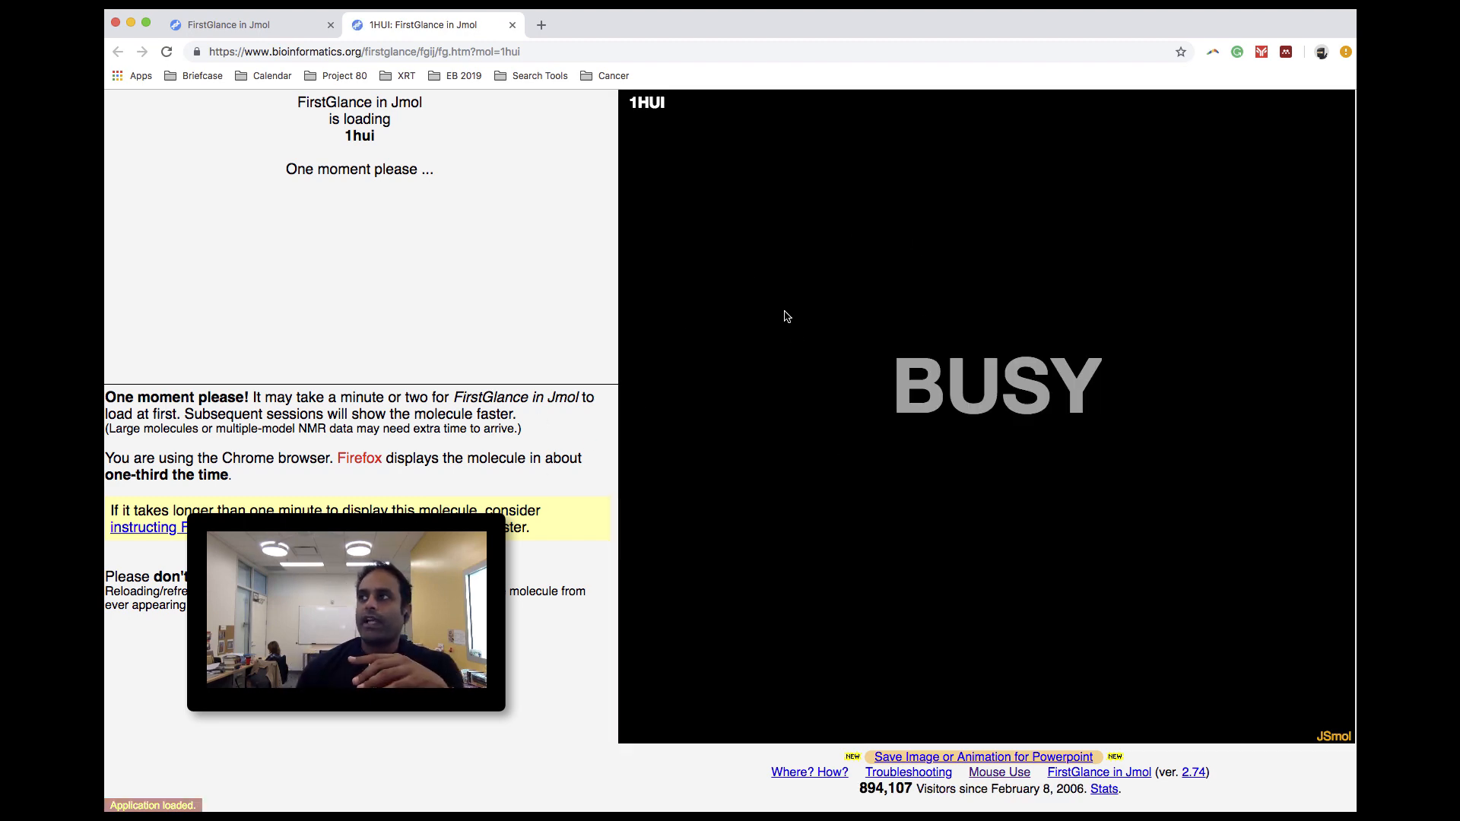
# - Look over the molecule viewer's available commands, then identify several atoms on the displayed protein chains
pyautogui.rightClick(723, 232)
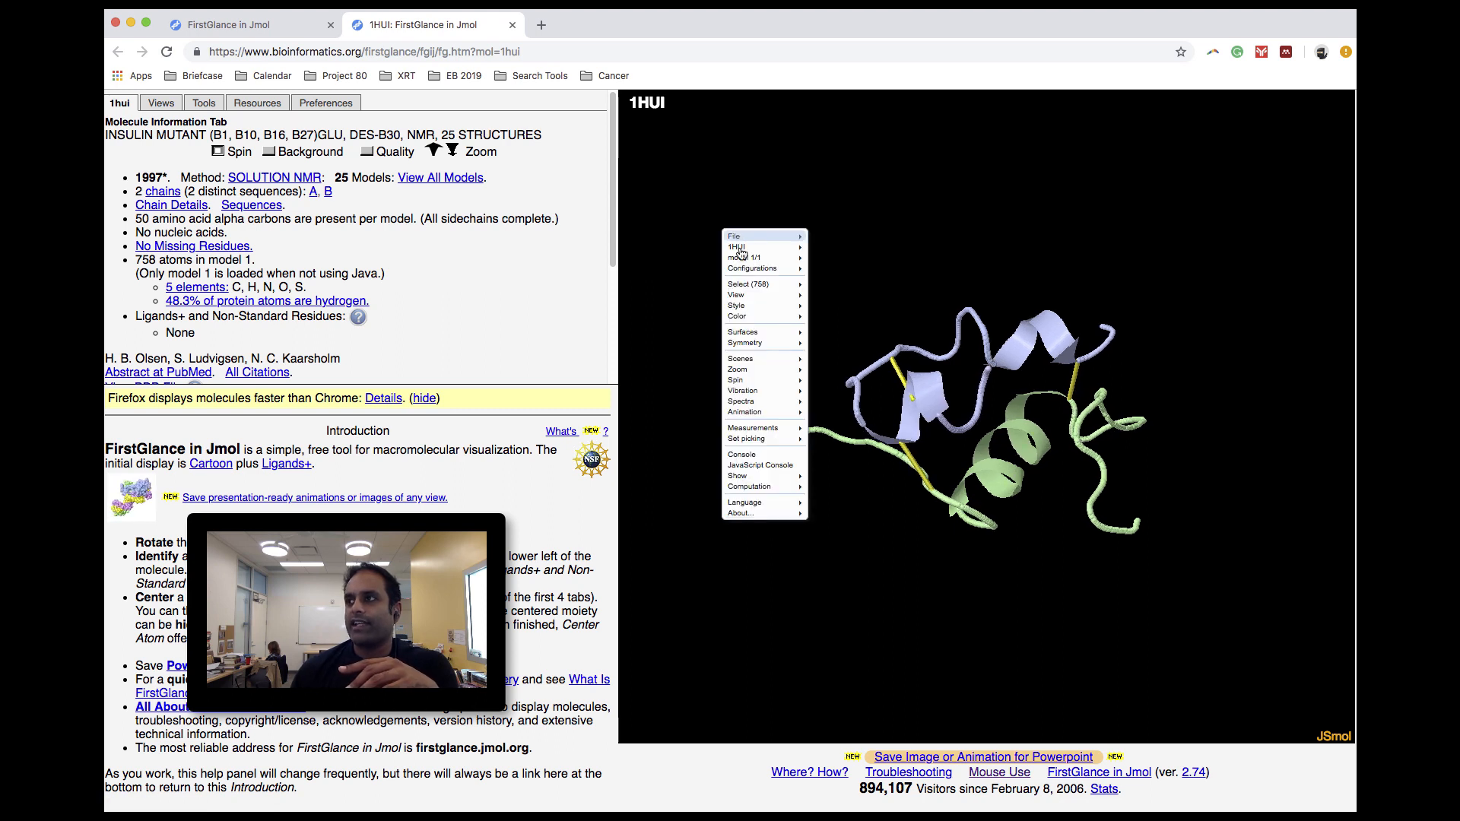
pyautogui.moveTo(745, 301)
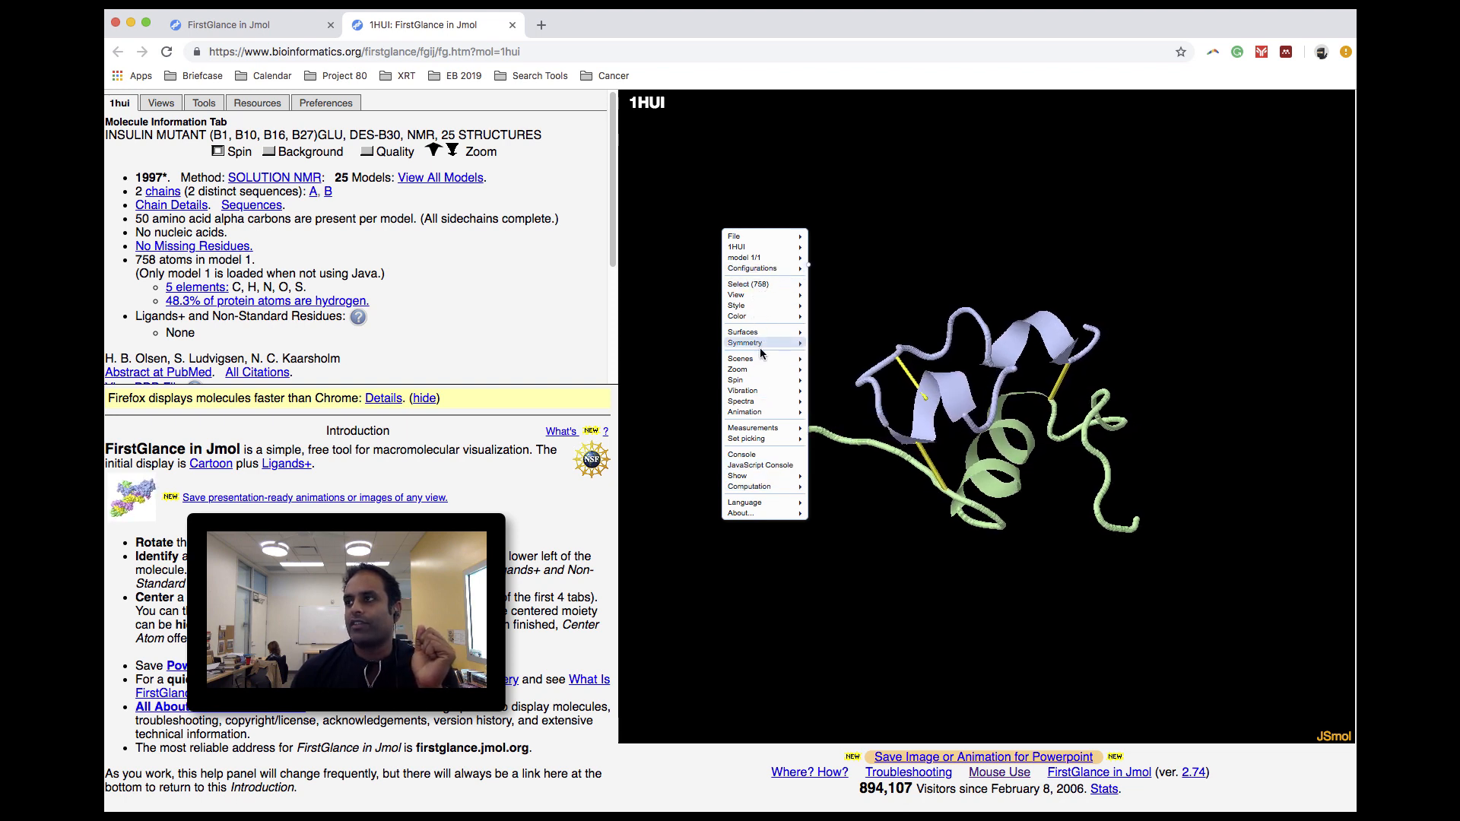
pyautogui.moveTo(760, 349)
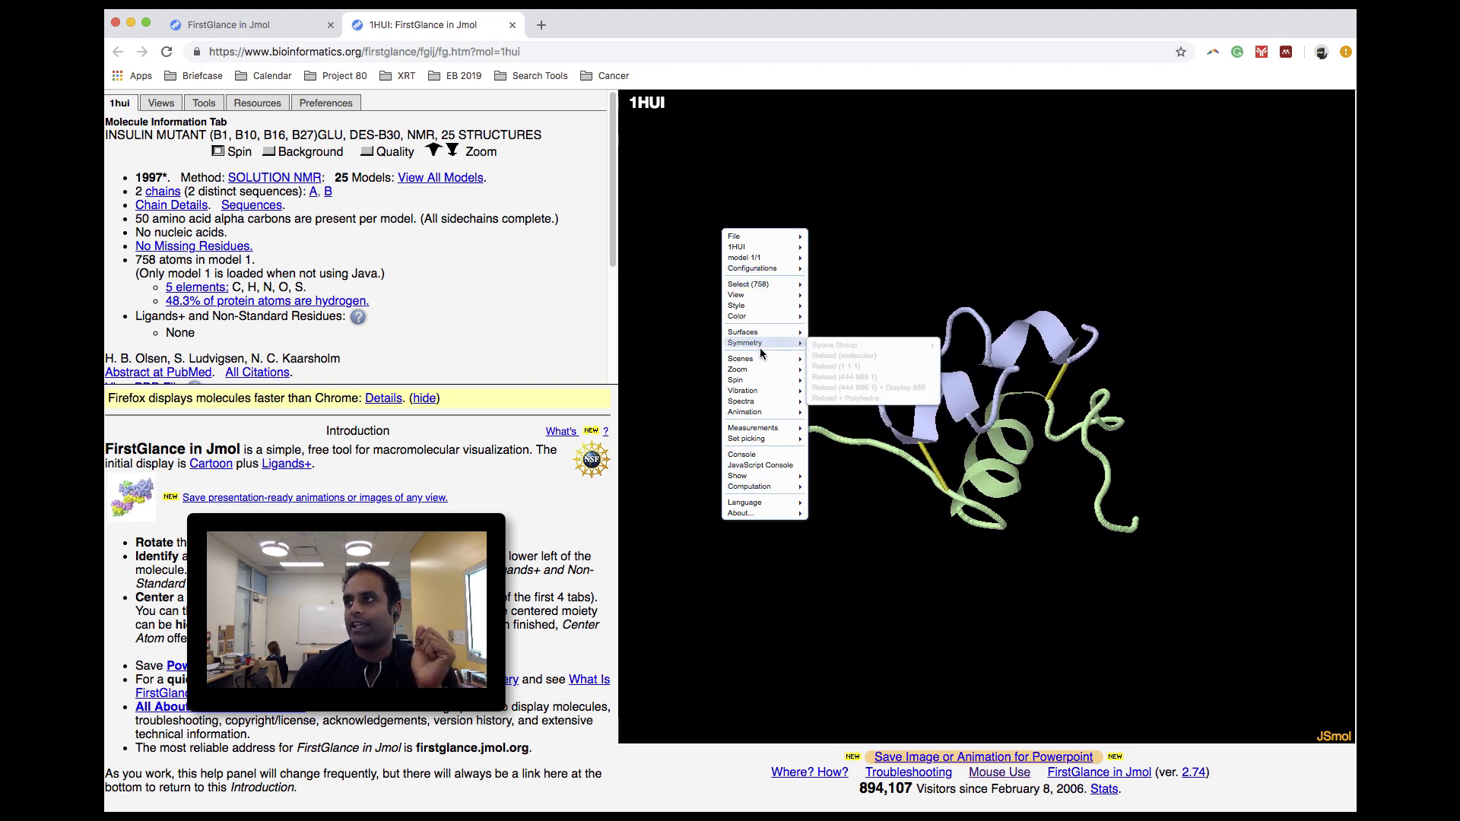
pyautogui.click(1001, 434)
pyautogui.moveTo(929, 423); pyautogui.dragTo(931, 424)
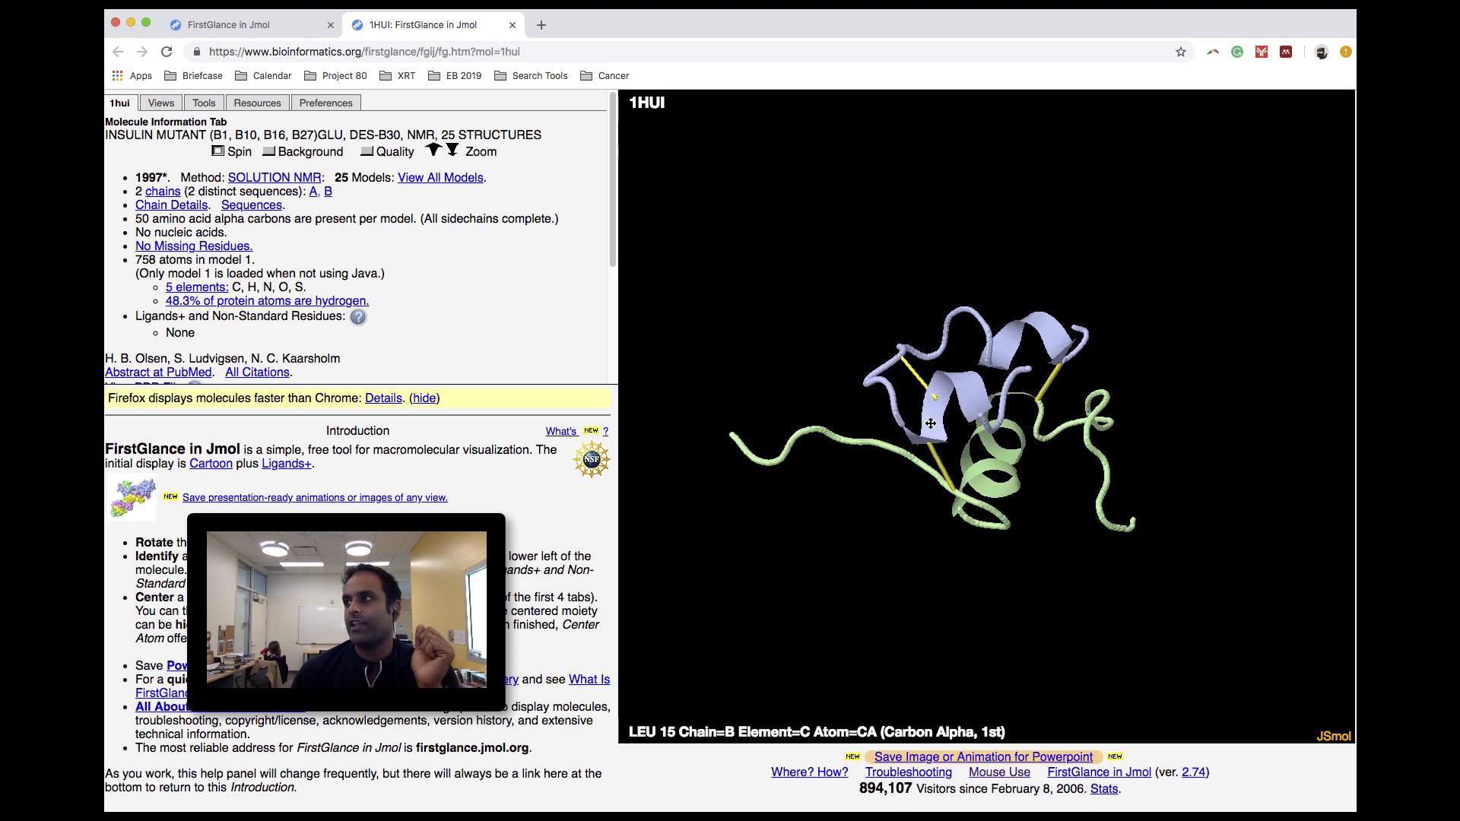
pyautogui.click(939, 392)
pyautogui.click(958, 384)
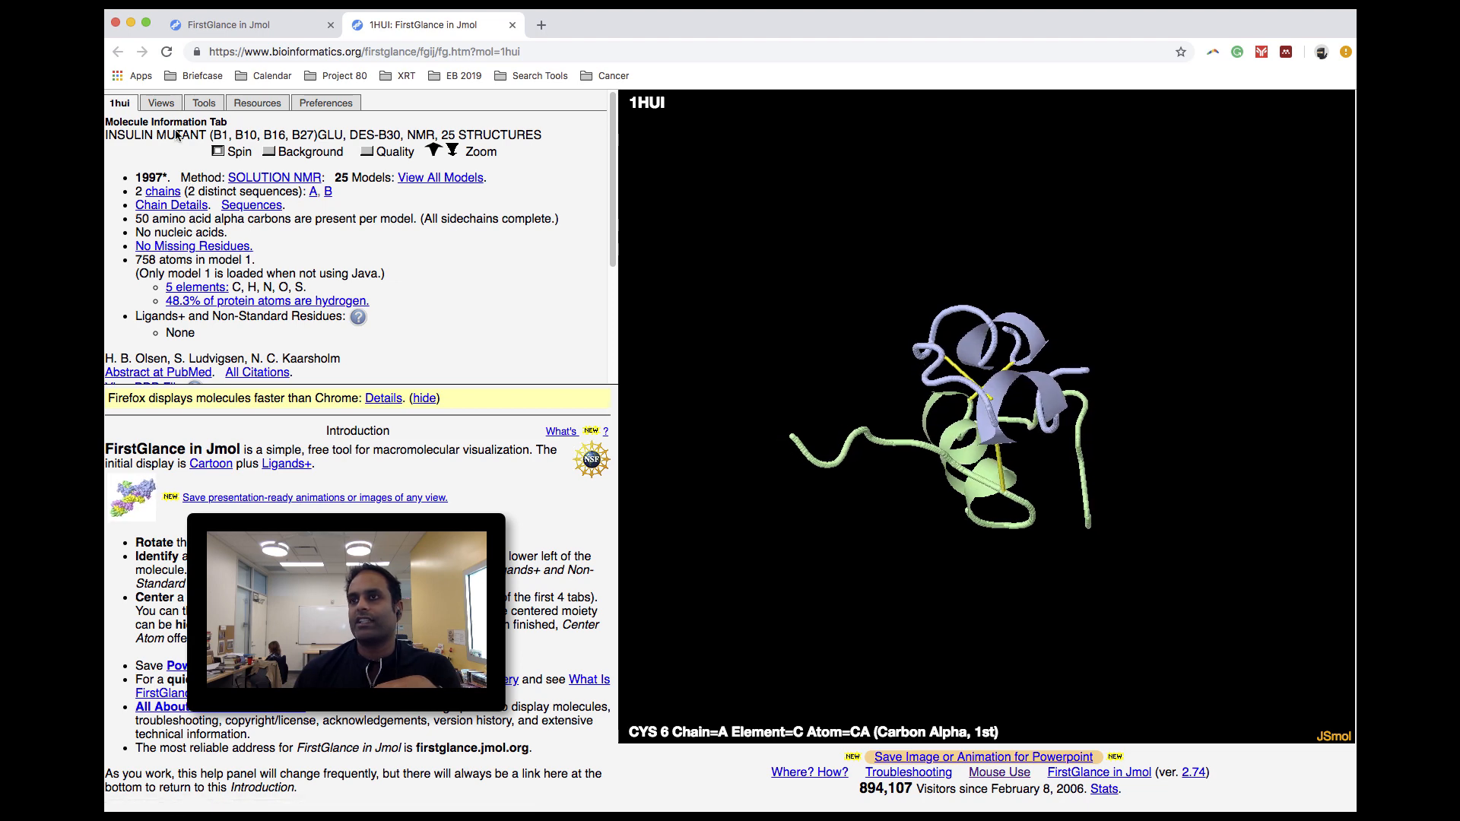
# - Examine the viewing options, analysis tools and external resources offered for 1HUI, and rotate the molecule to inspect it
pyautogui.click(168, 104)
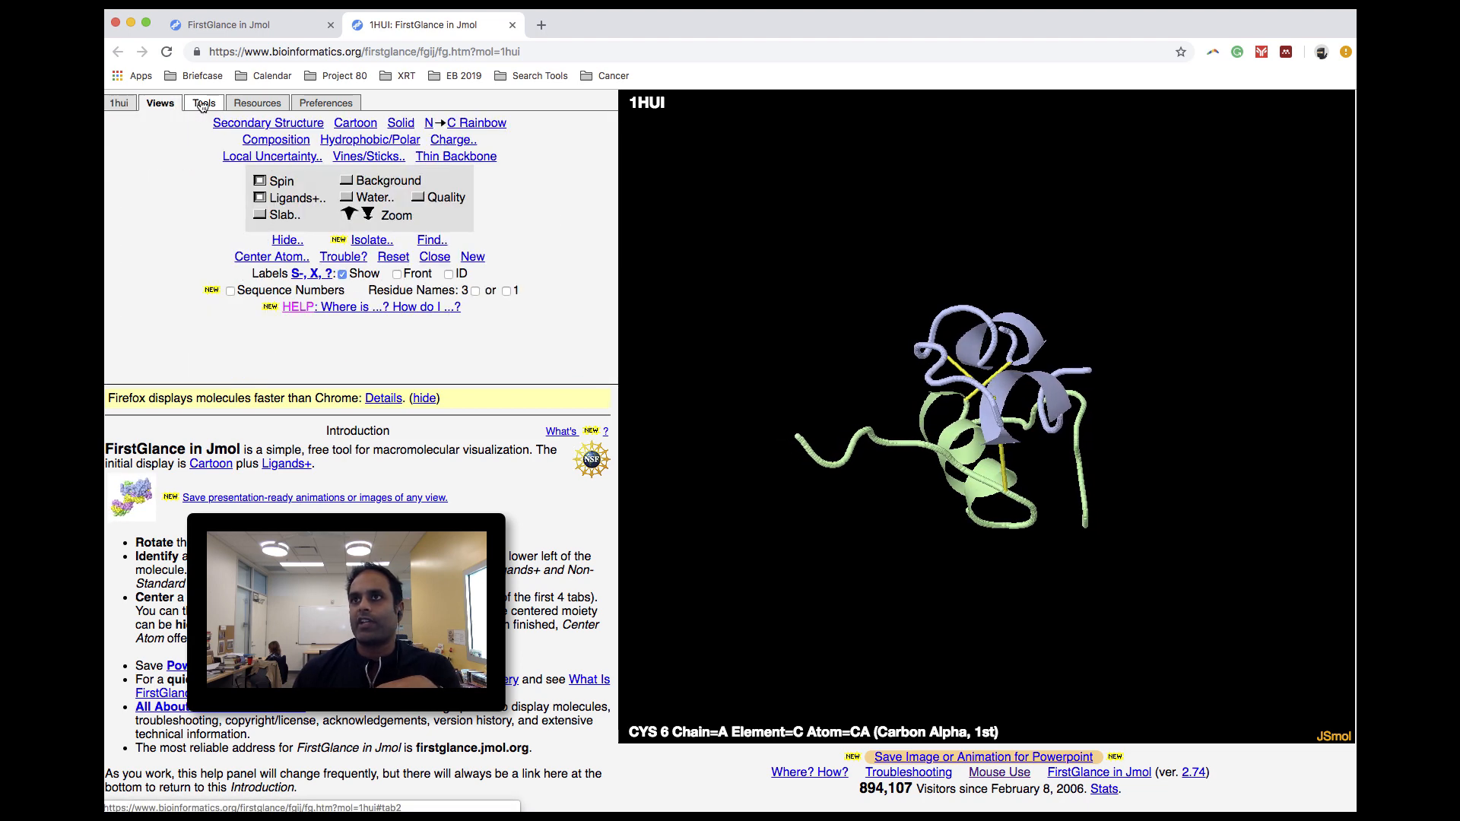
pyautogui.click(203, 105)
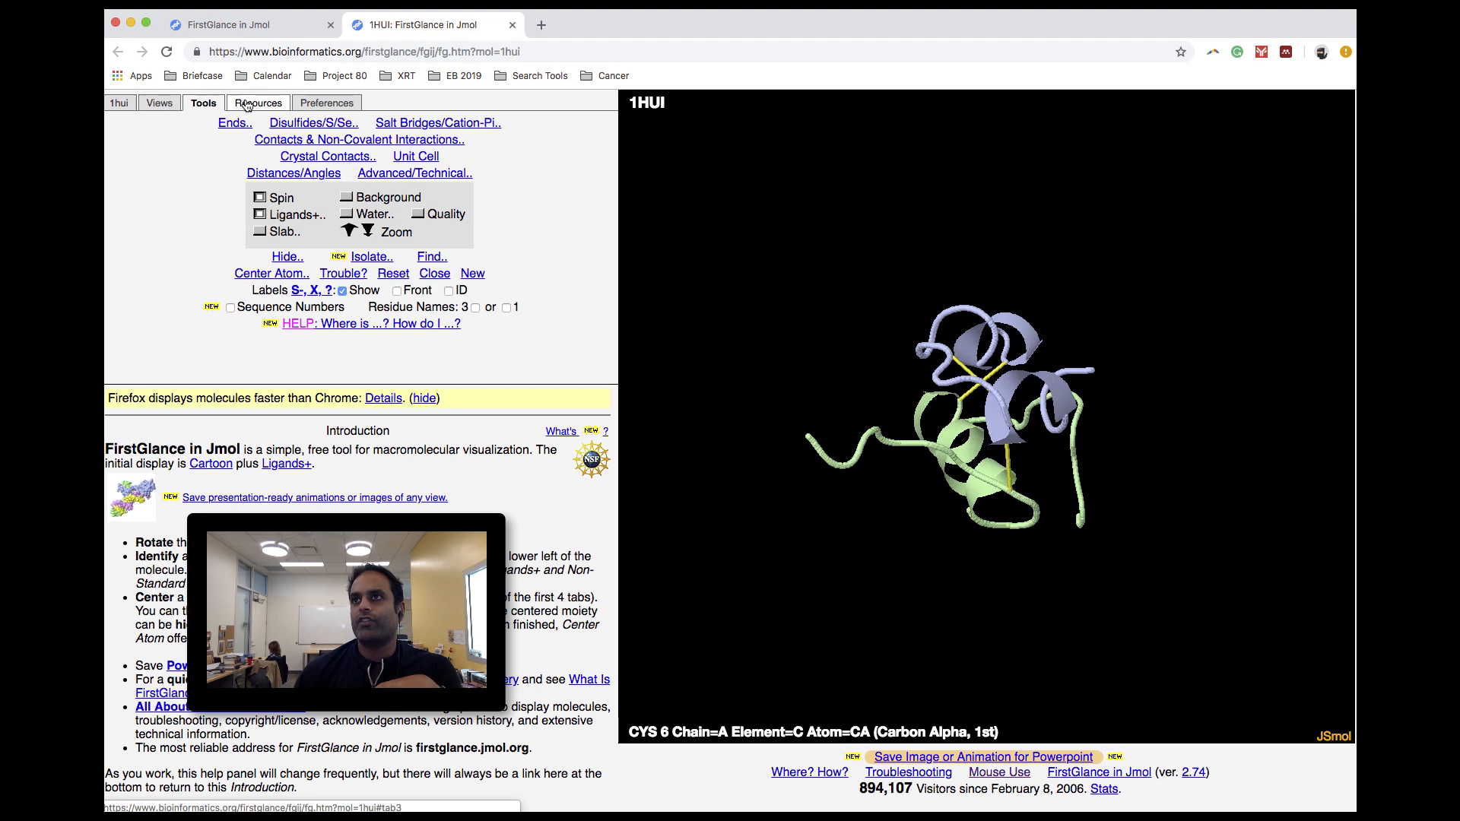
pyautogui.click(247, 105)
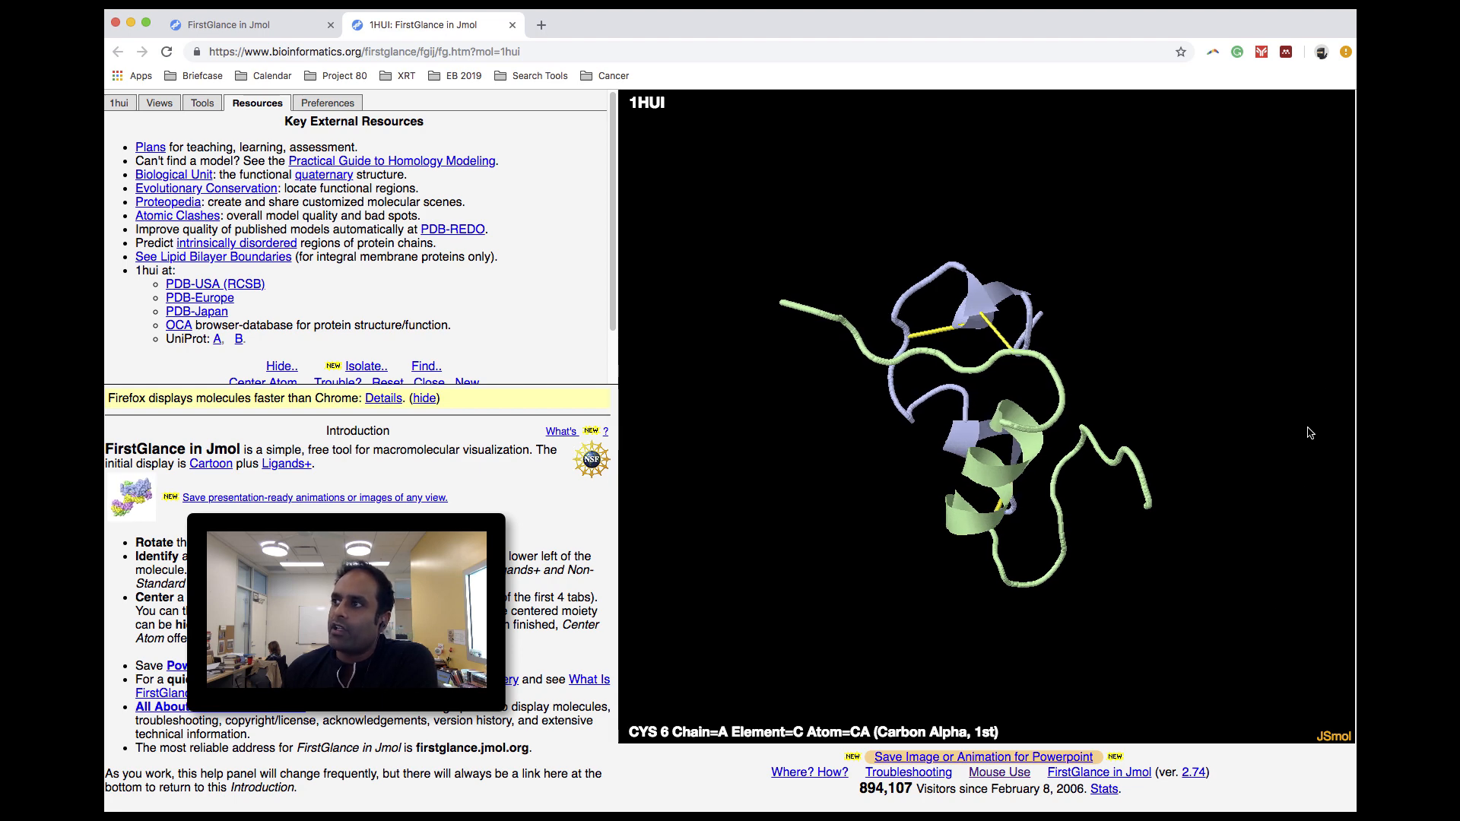
pyautogui.moveTo(1293, 435); pyautogui.dragTo(1026, 497)
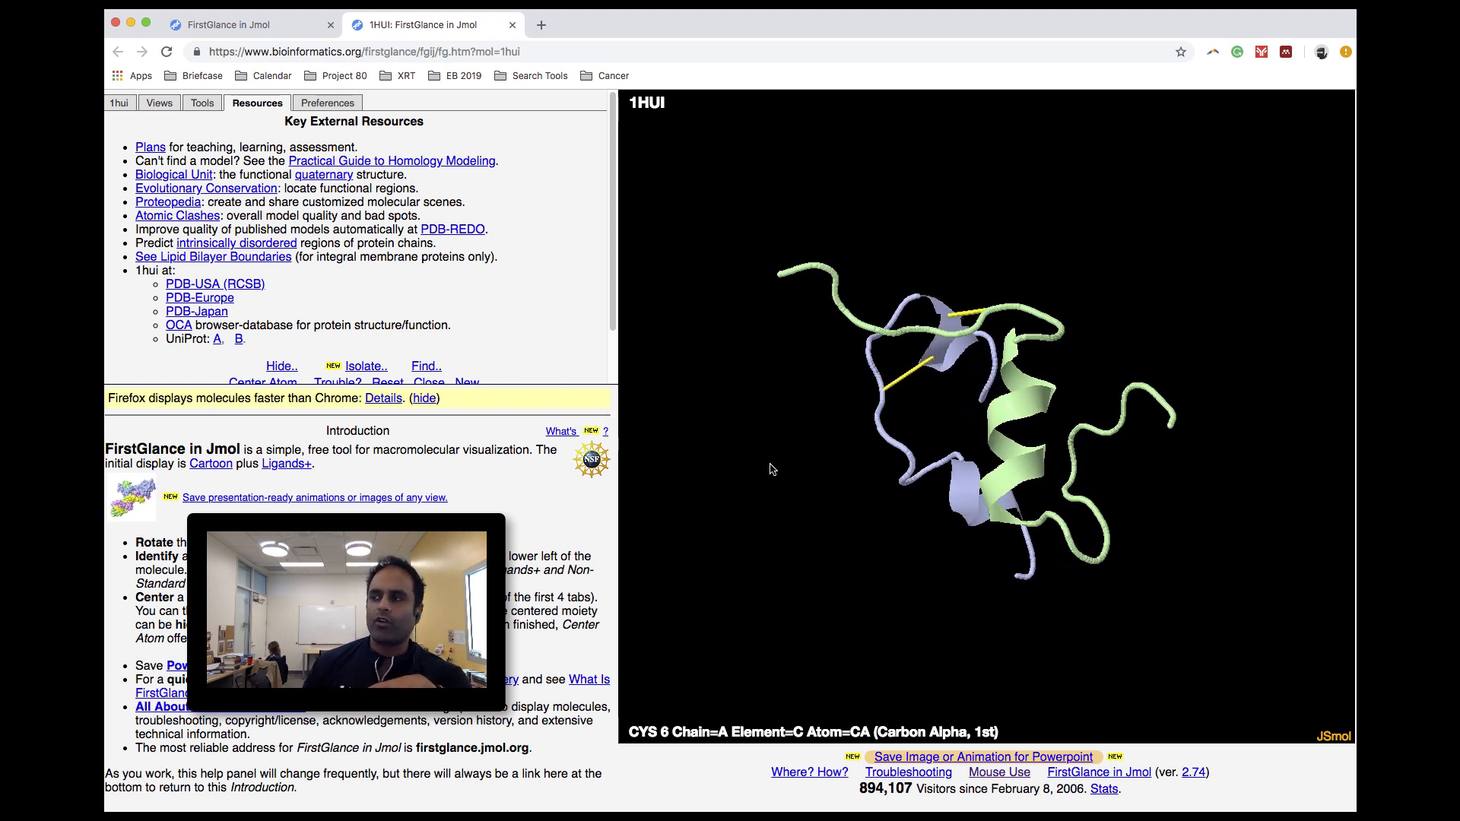
# - Open the Jmol console and place it over the information area so the molecule stays uncovered
pyautogui.rightClick(729, 304)
pyautogui.moveTo(753, 558)
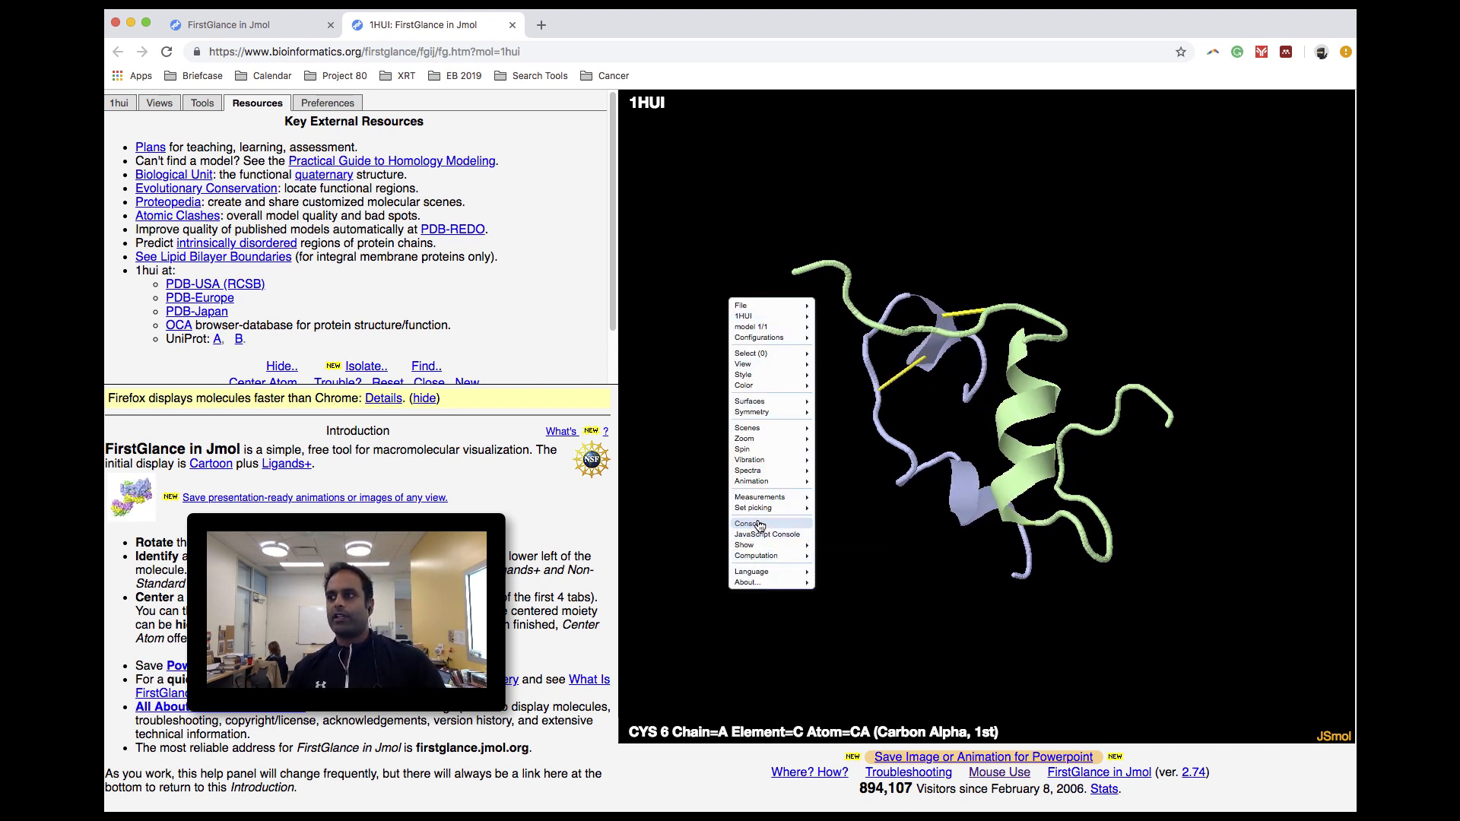
pyautogui.click(752, 524)
pyautogui.moveTo(964, 532); pyautogui.dragTo(358, 263)
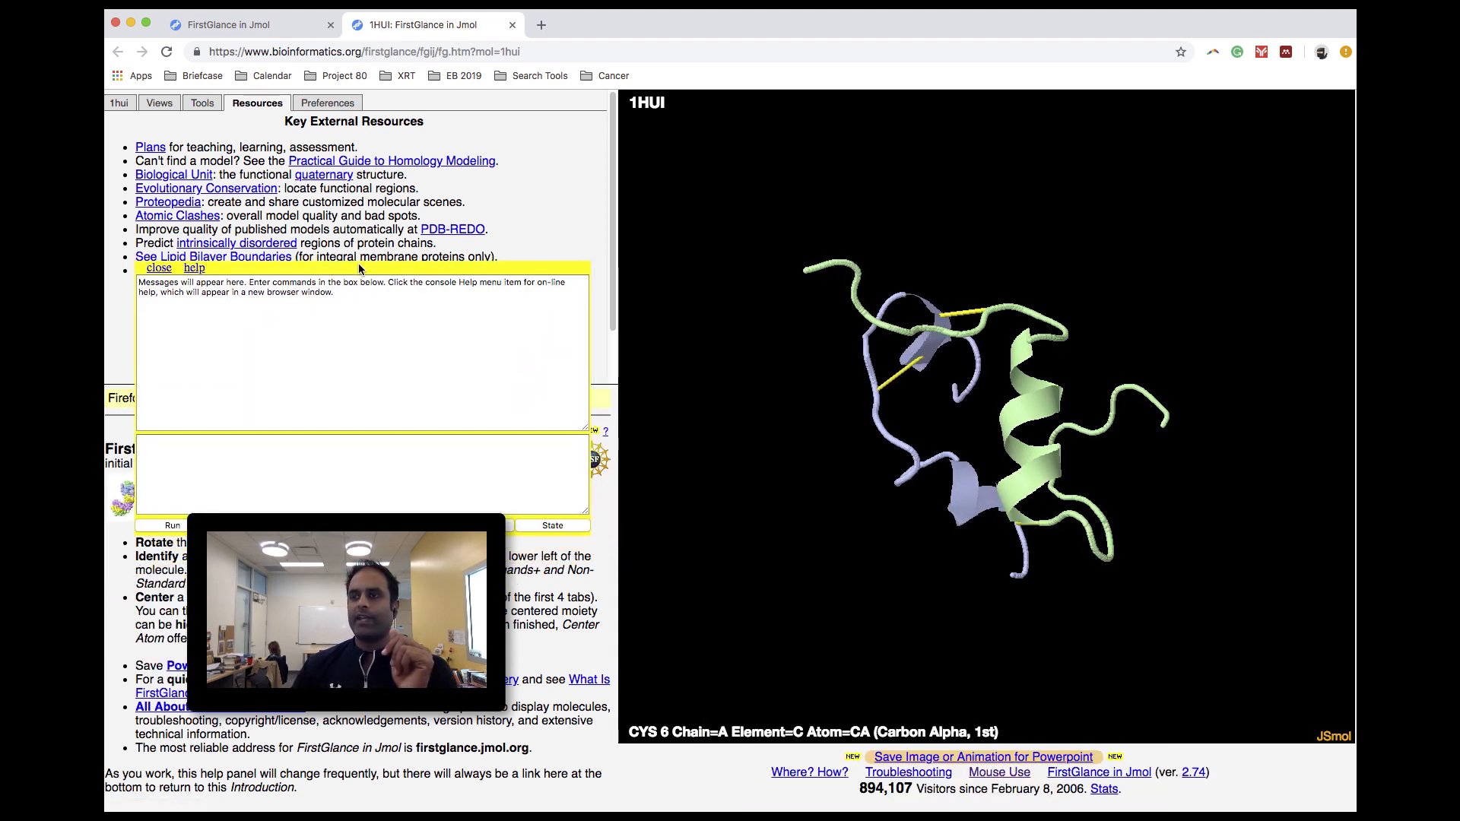
# - Try to make the background white with the console commands "select background white" and "select back"
pyautogui.click(344, 484)
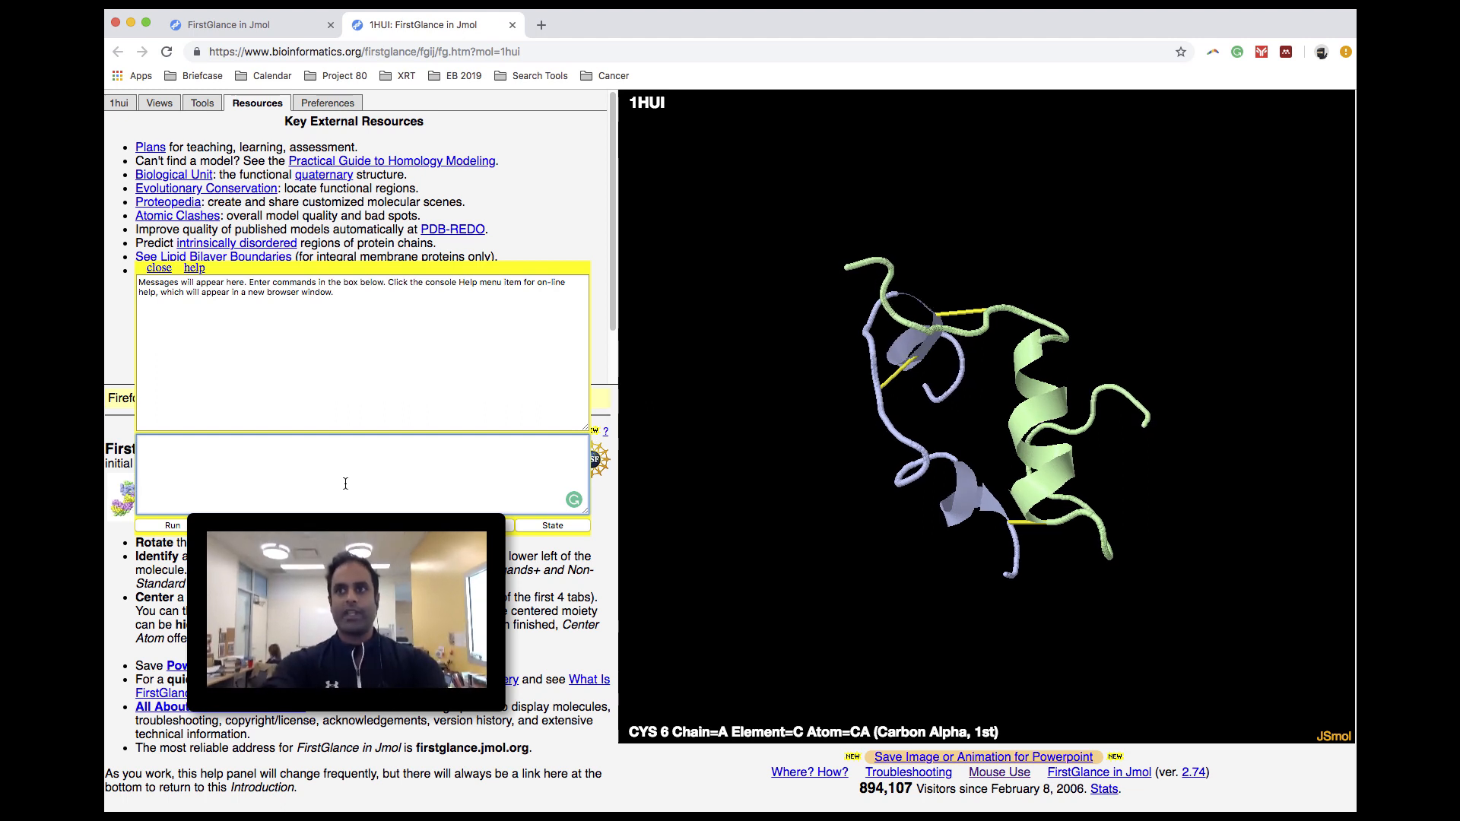
pyautogui.write('bacg')
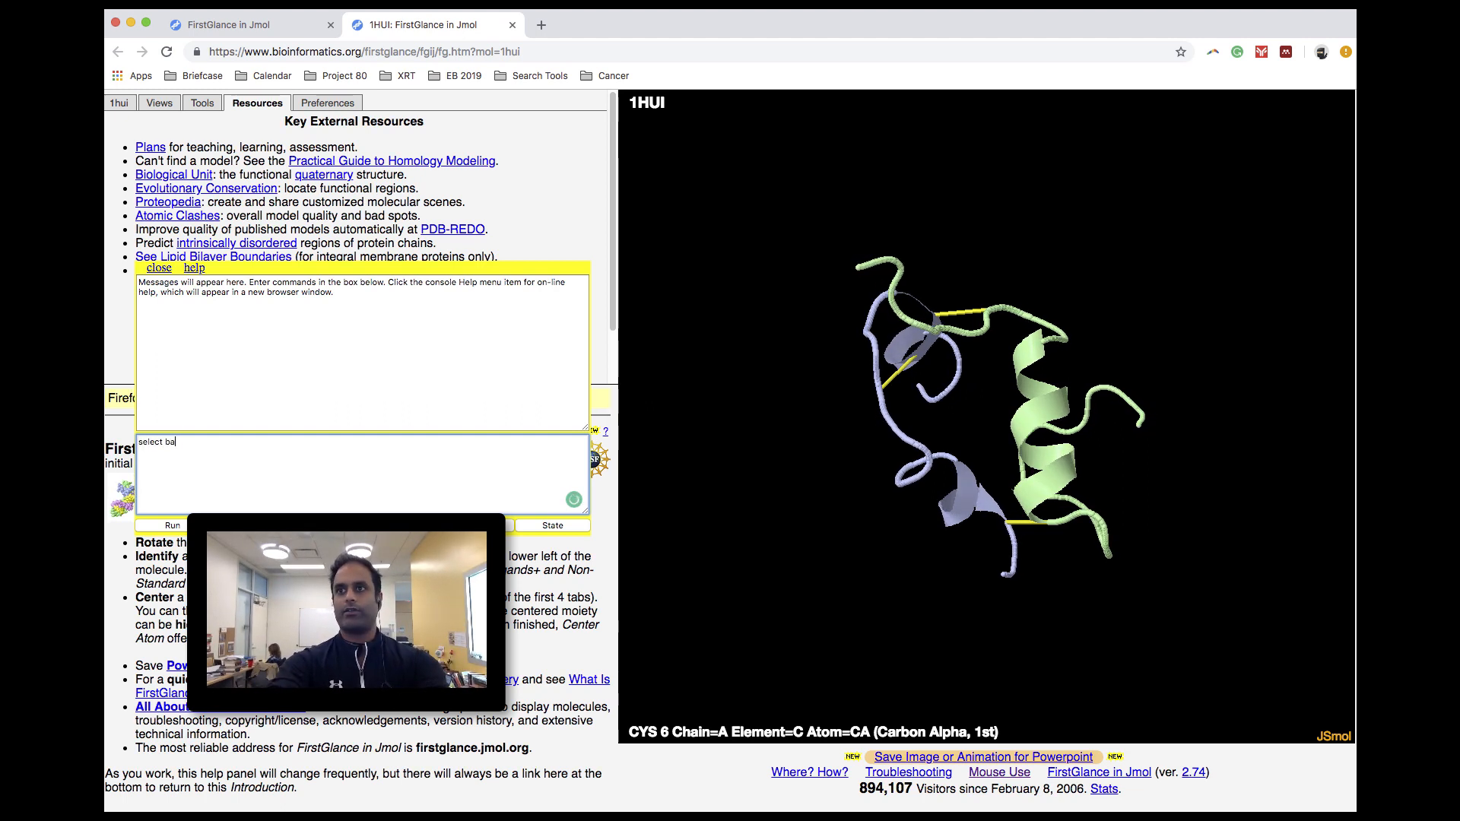
pyautogui.press('BackSpace')
pyautogui.press('BackSpace')
pyautogui.write('kr')
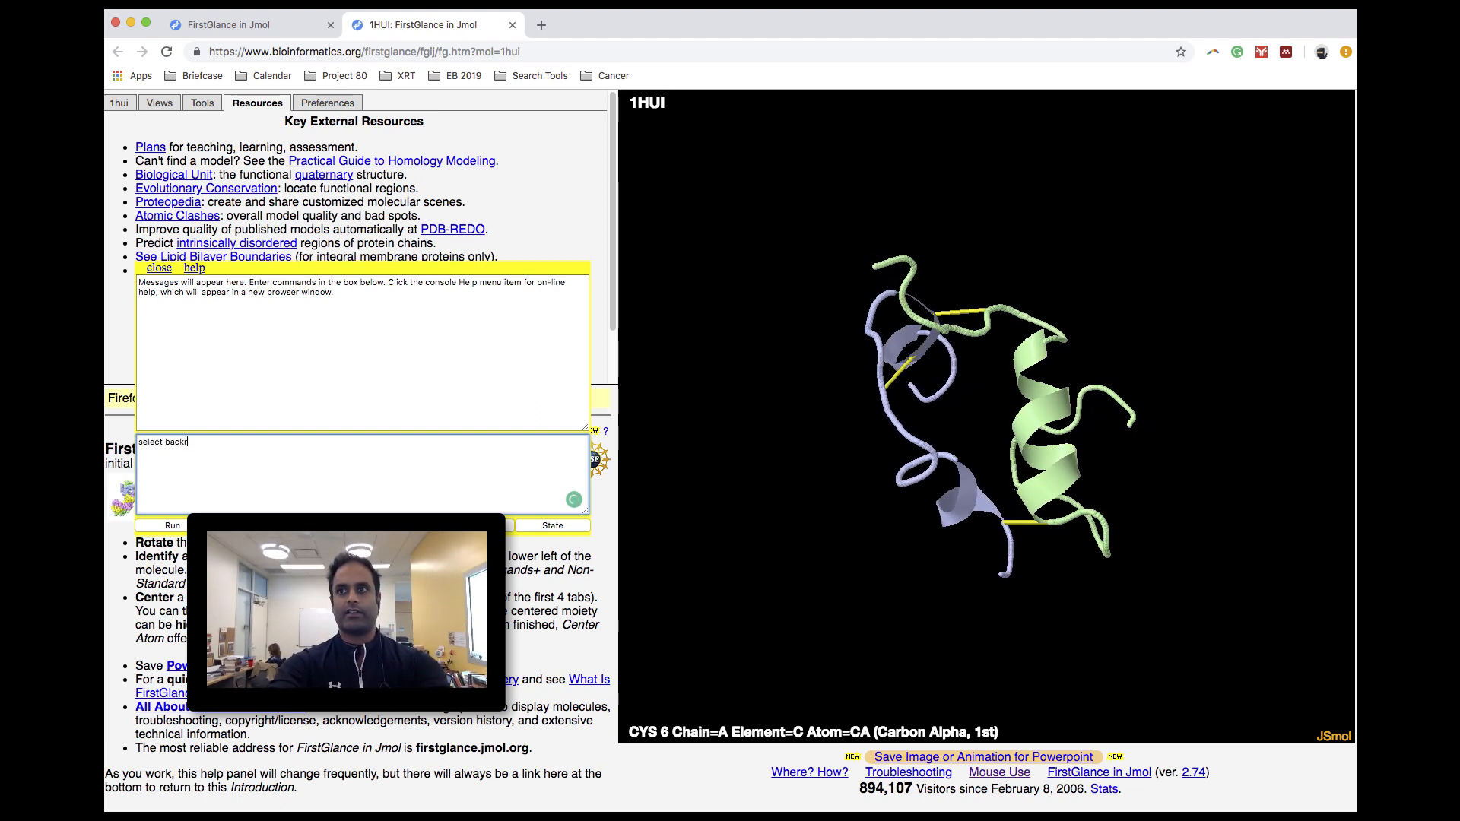
pyautogui.press('BackSpace')
pyautogui.write('ground white')
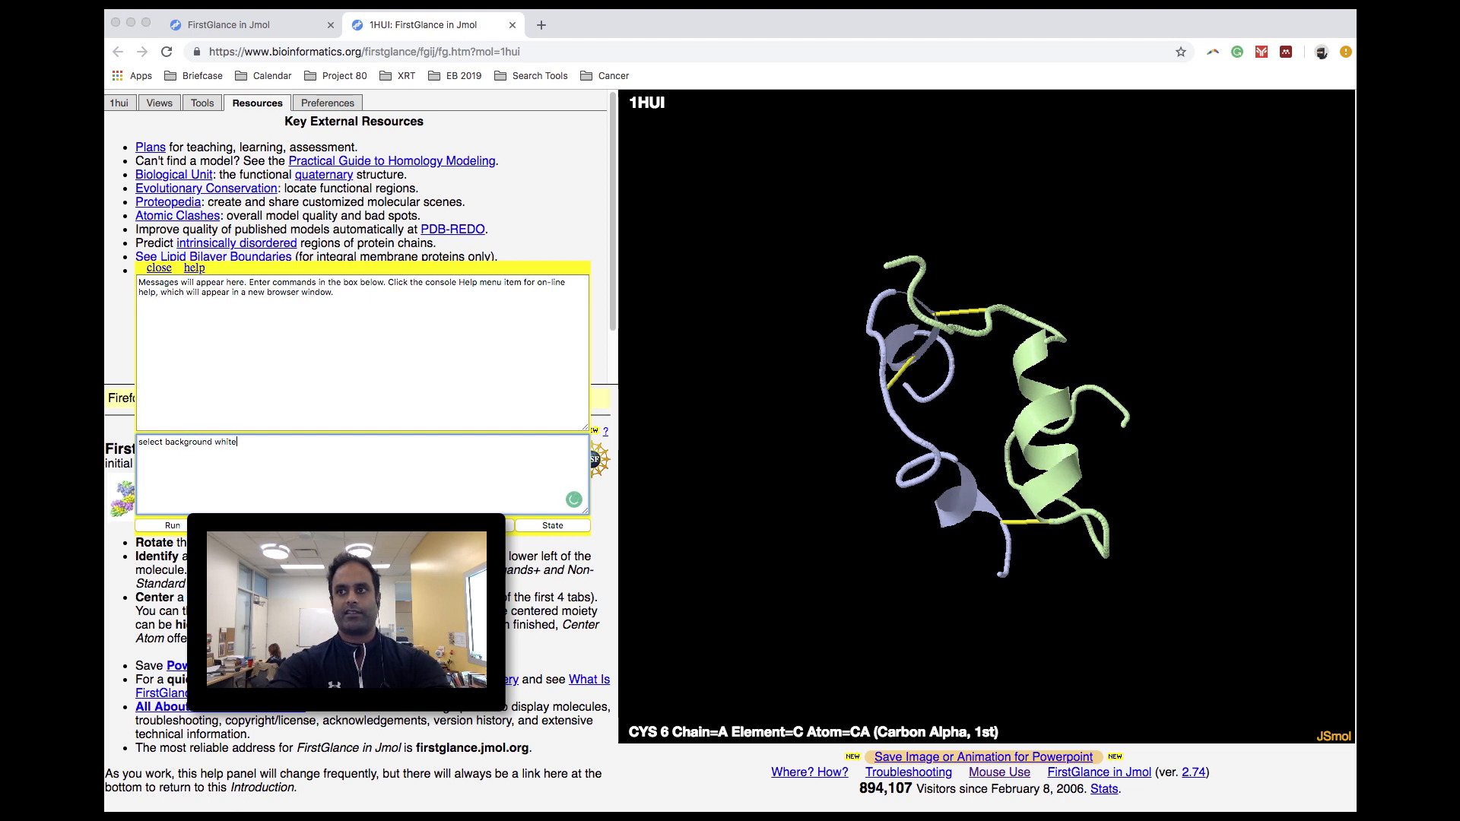
pyautogui.press('Return')
pyautogui.press('Return')
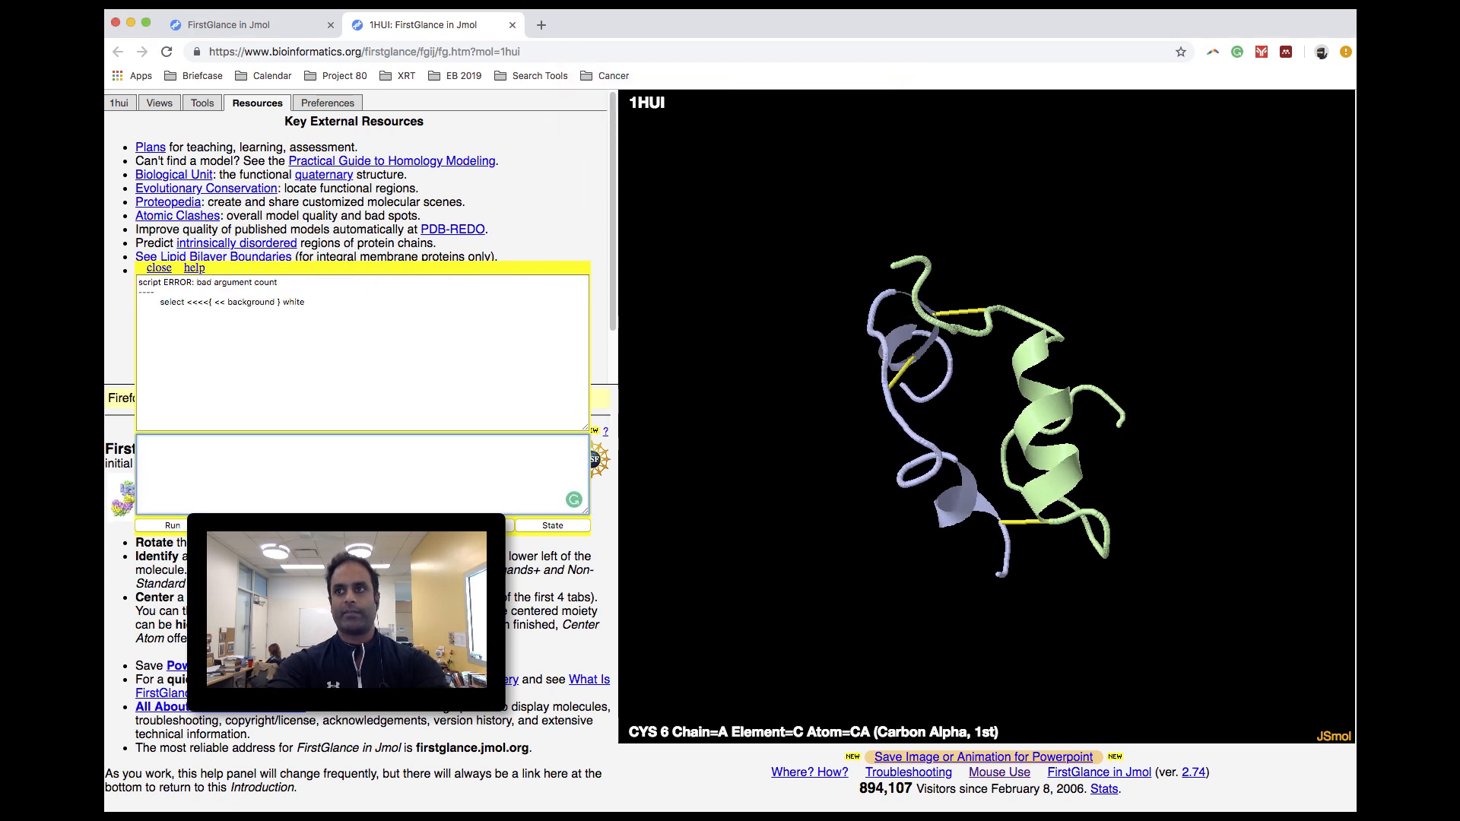
pyautogui.write('select <<<<{ << background')
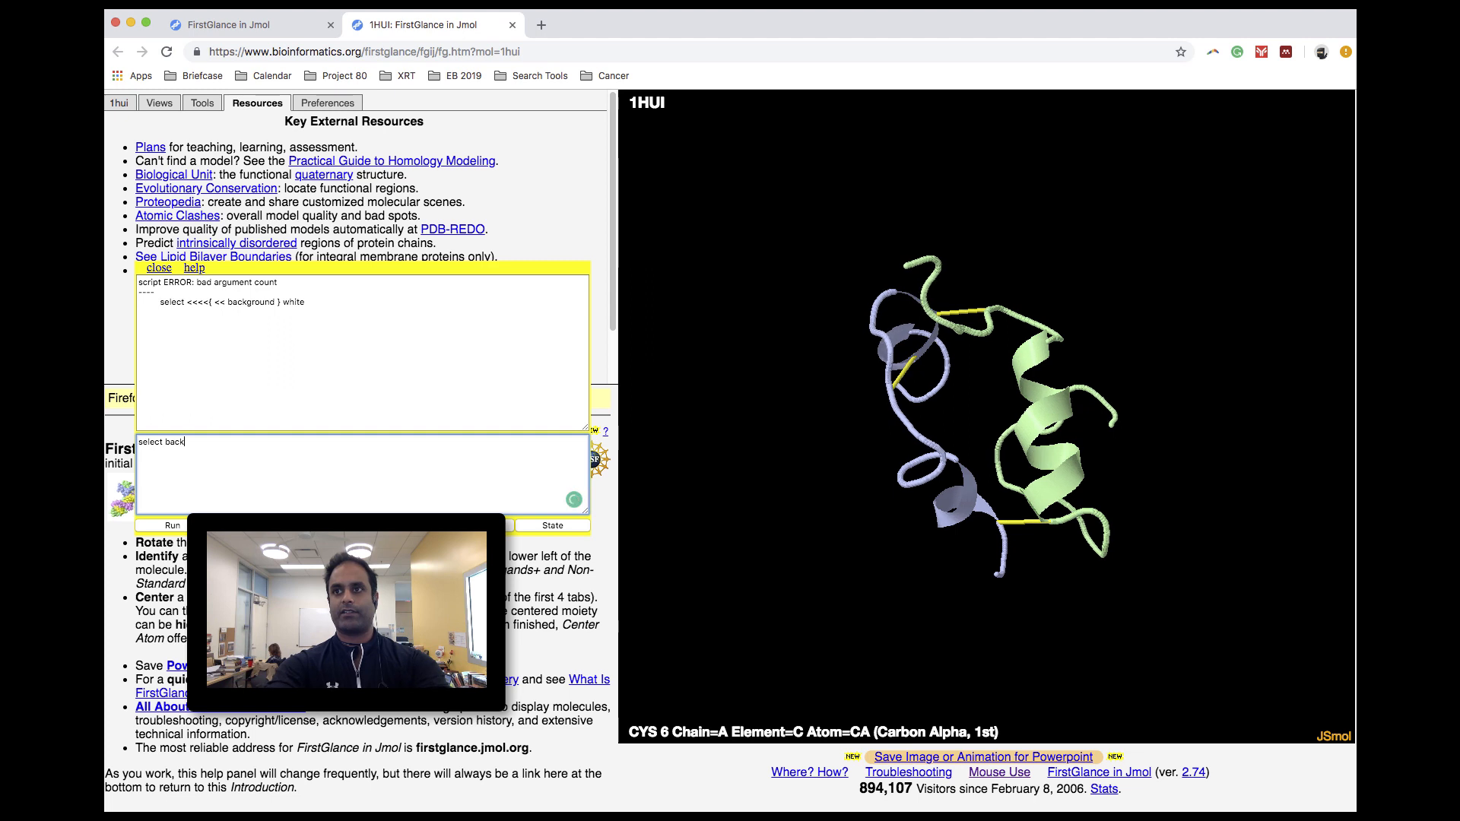
pyautogui.press('Return')
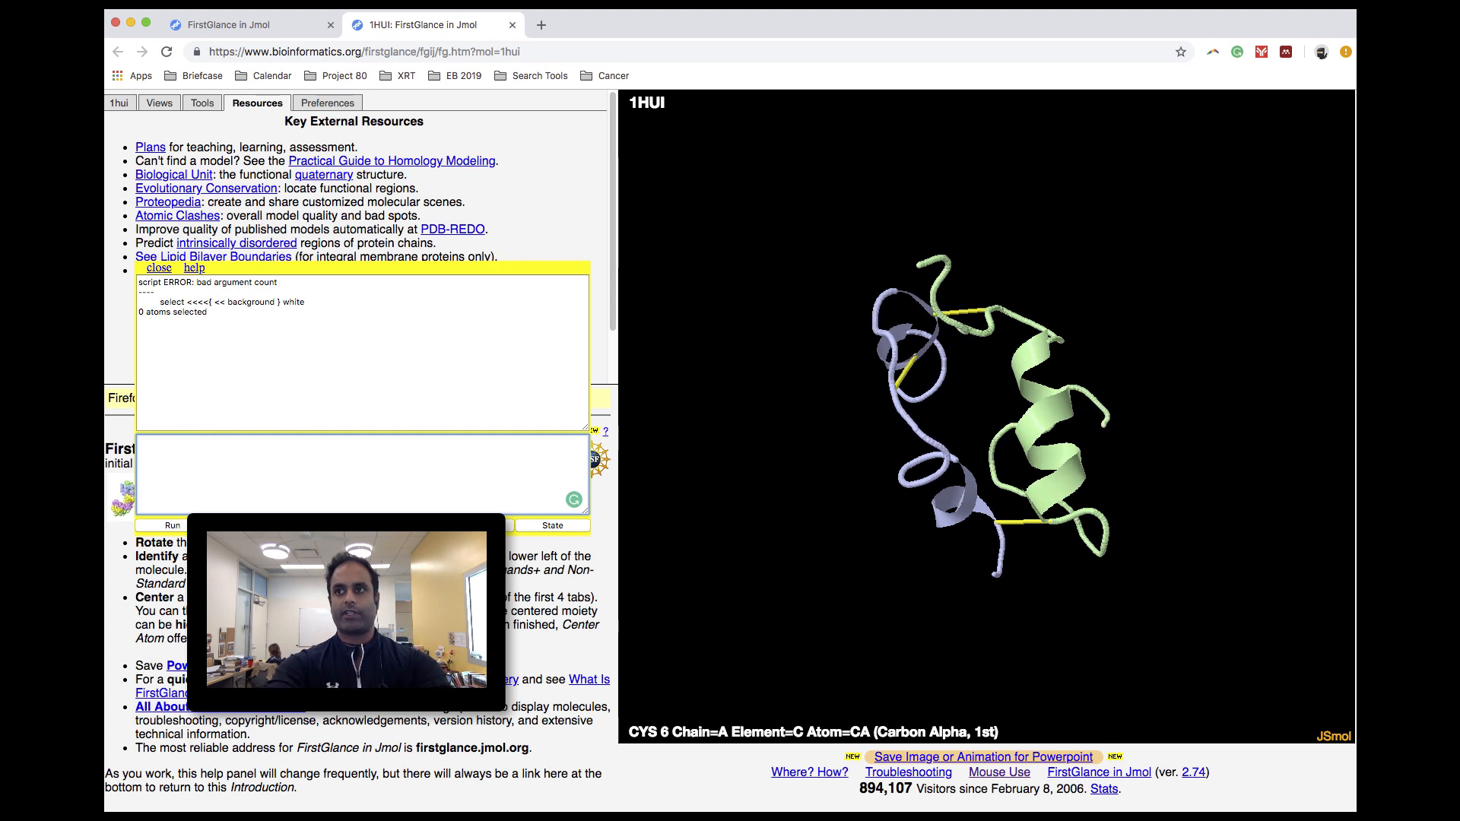
# - Set the viewer's background to white by running "background white" in the console
pyautogui.write('backgro')
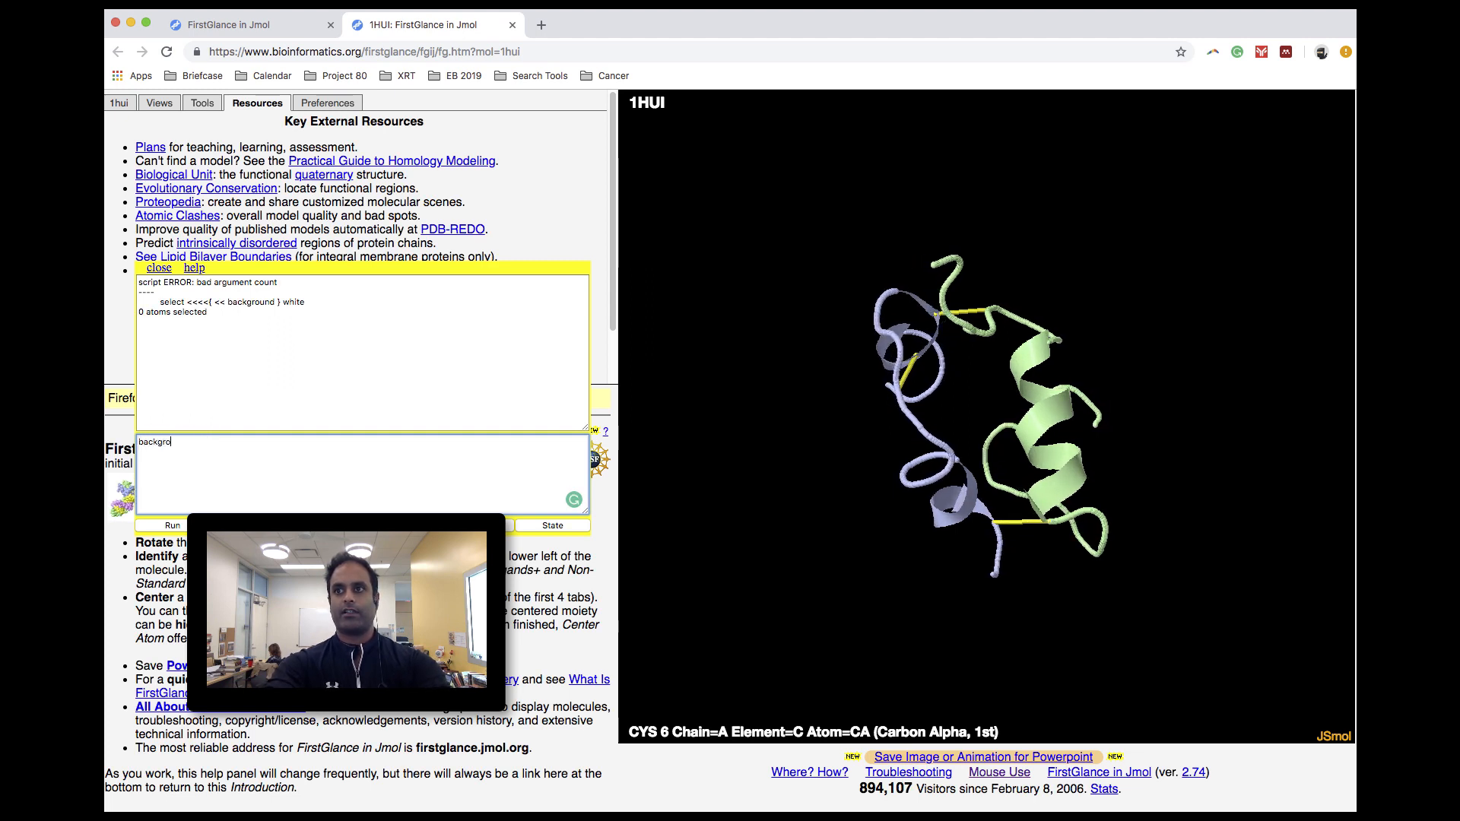
pyautogui.write('und } white')
pyautogui.press('Return')
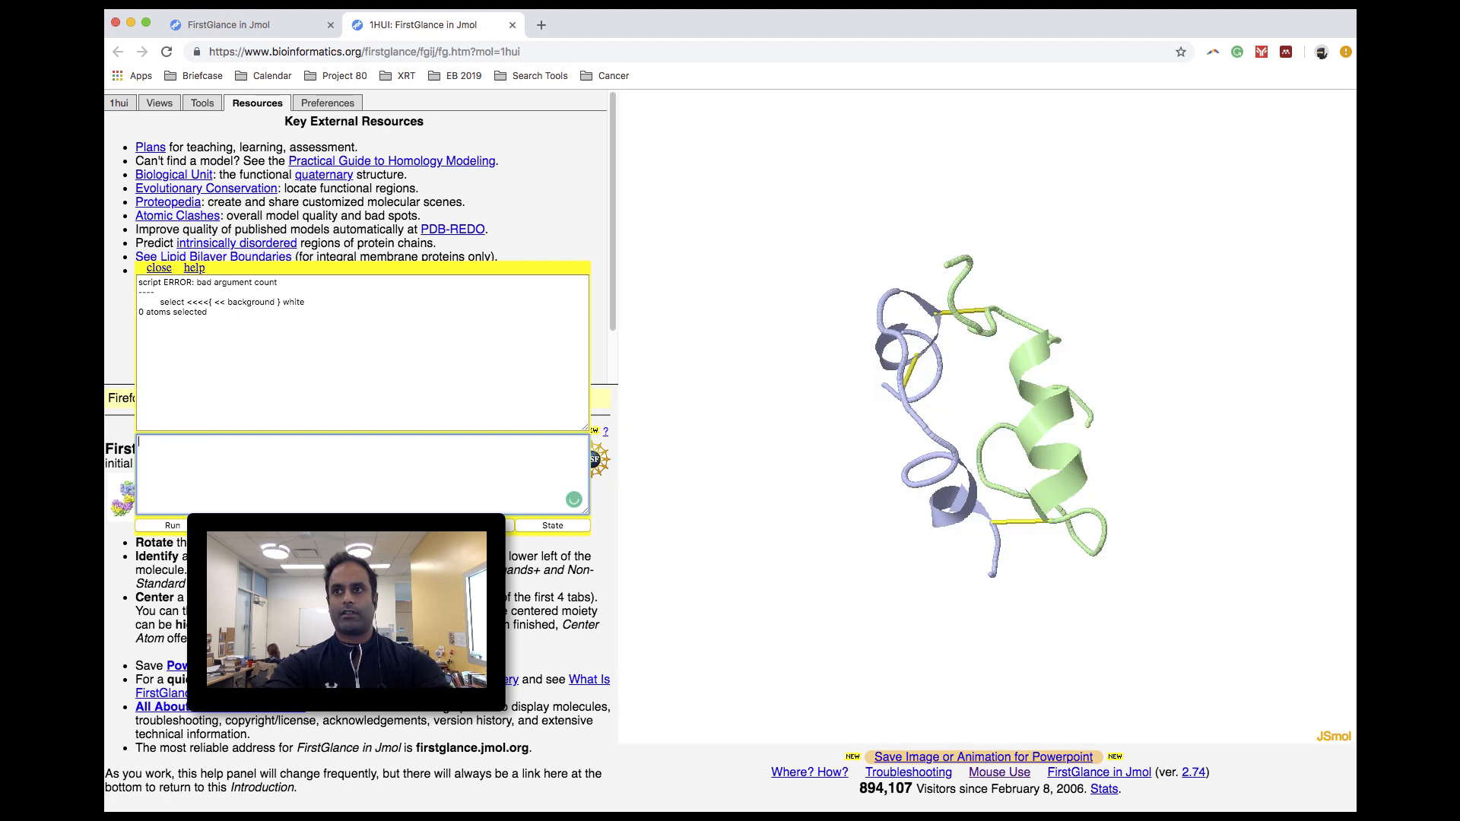
# - Select all atoms and hide their cartoon representation with the commands "select all" and "cartoon off"
pyautogui.write('select all')
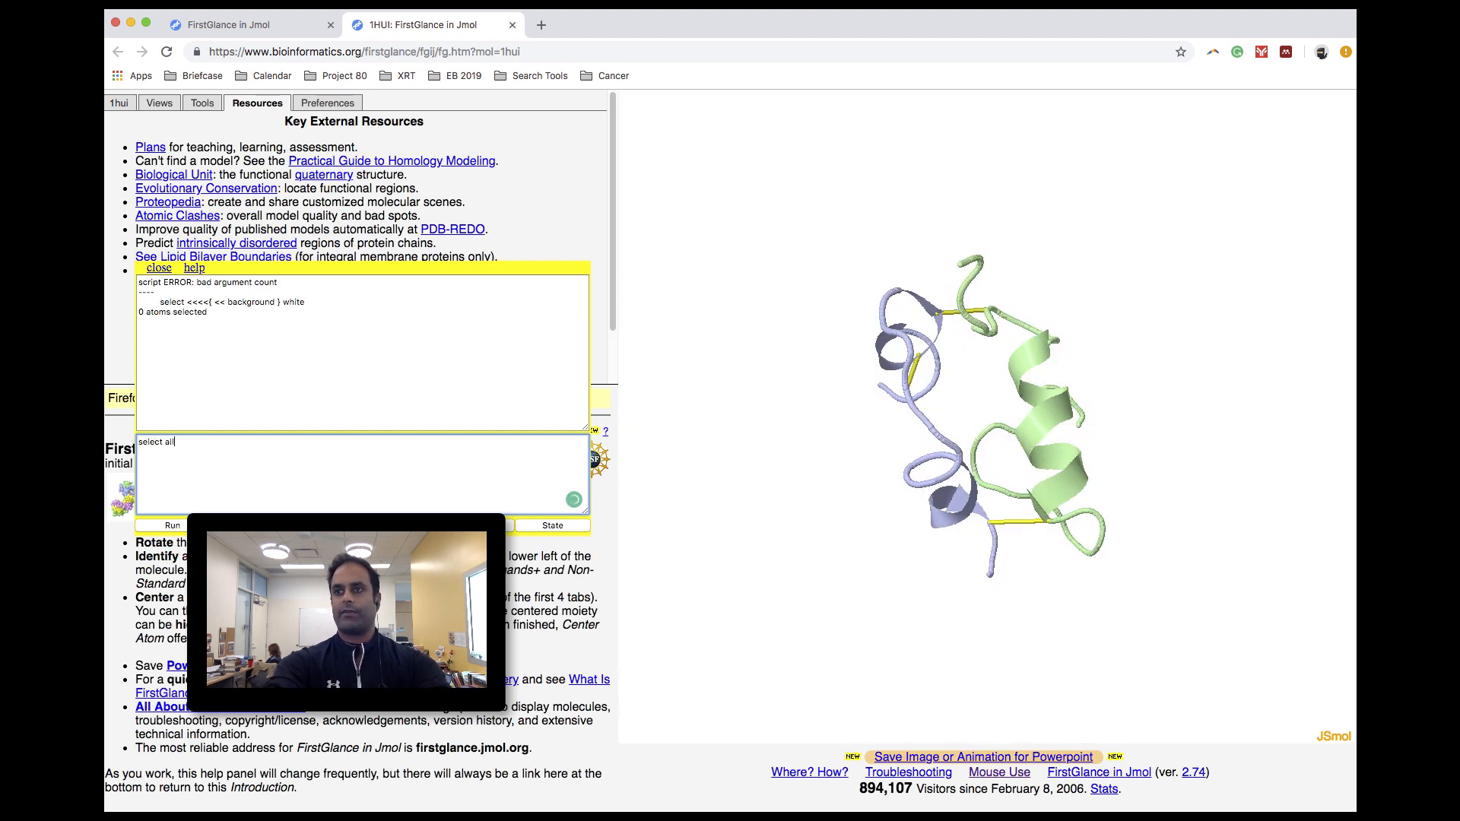
pyautogui.press('Return')
pyautogui.write('cartoon off')
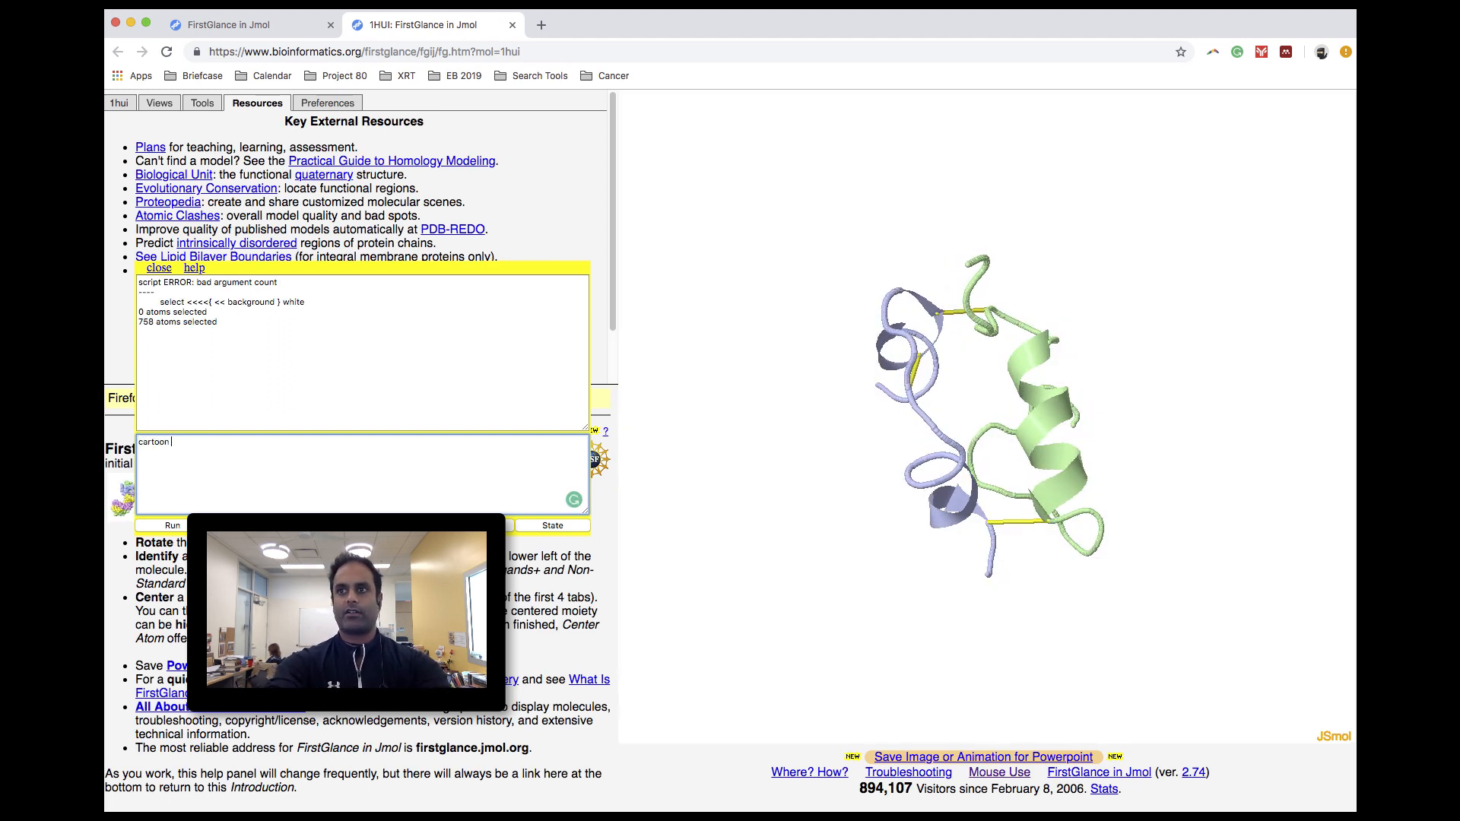
pyautogui.press('Return')
# - Select all atoms and display them as thick sticks with the console commands "select all" and "wireframe 100"
pyautogui.write('sele')
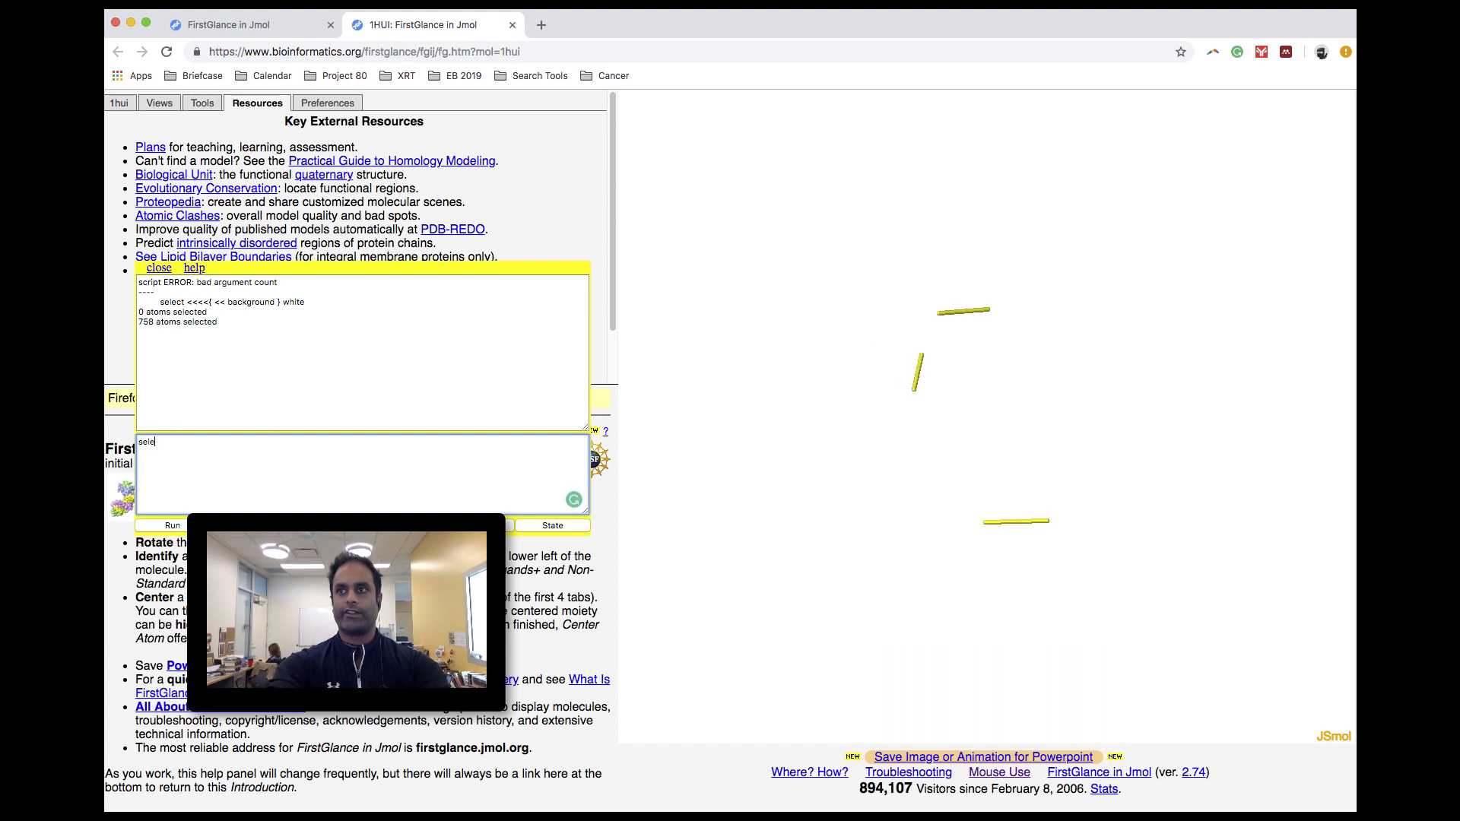
pyautogui.write('ct all')
pyautogui.press('Return')
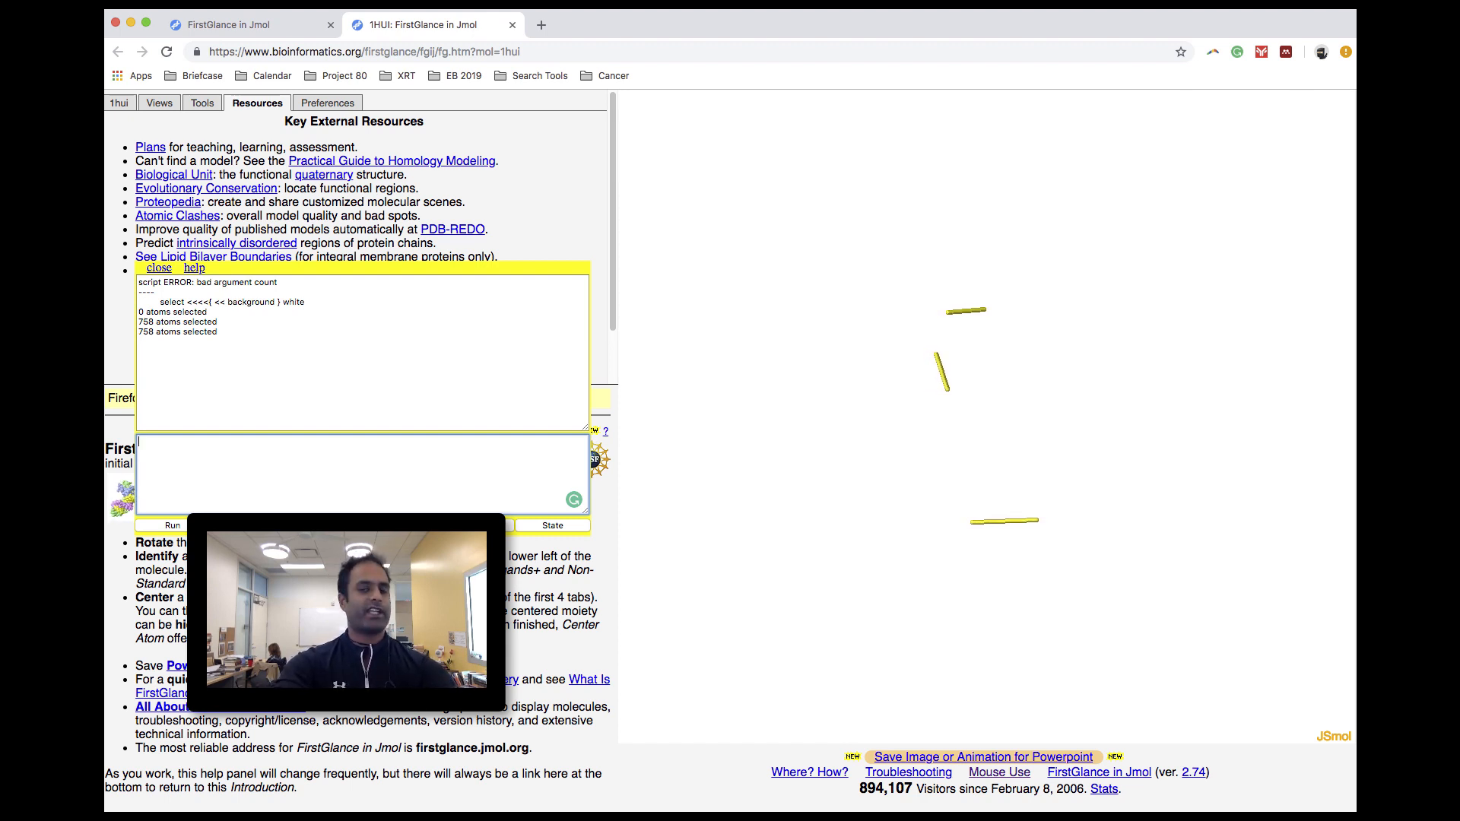
pyautogui.write('wire')
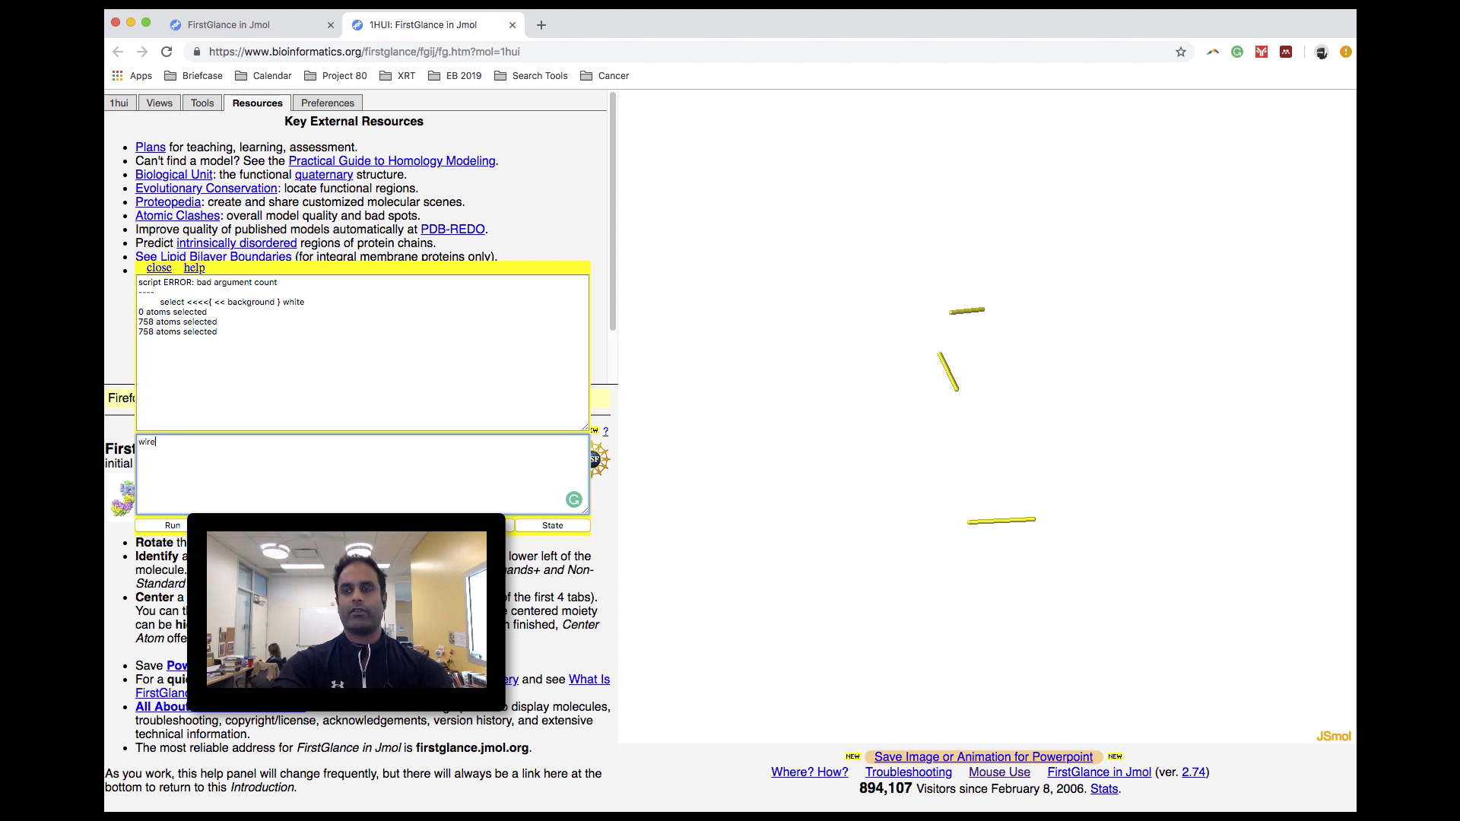
pyautogui.write('frame')
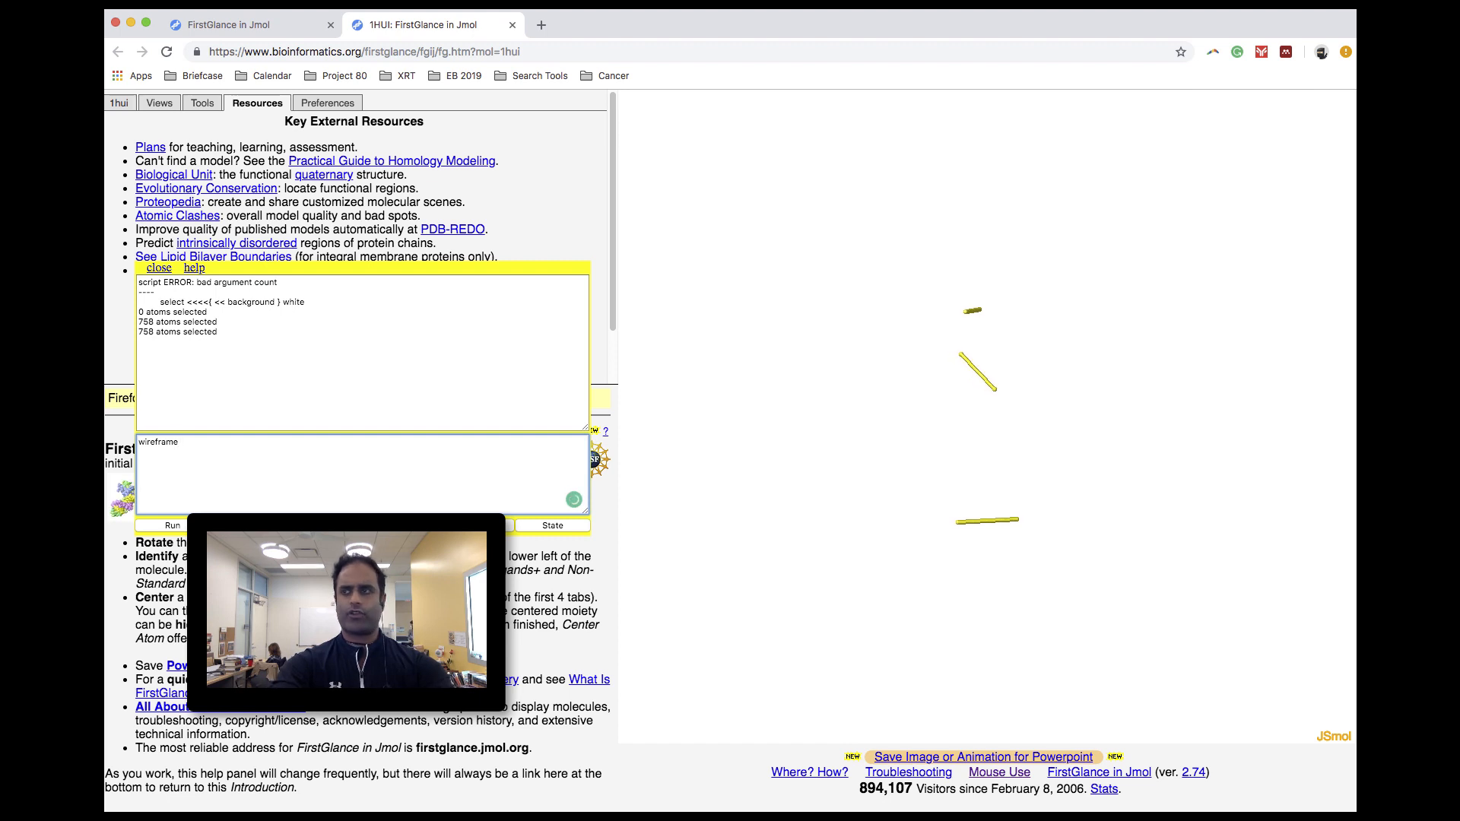
pyautogui.write(' 100')
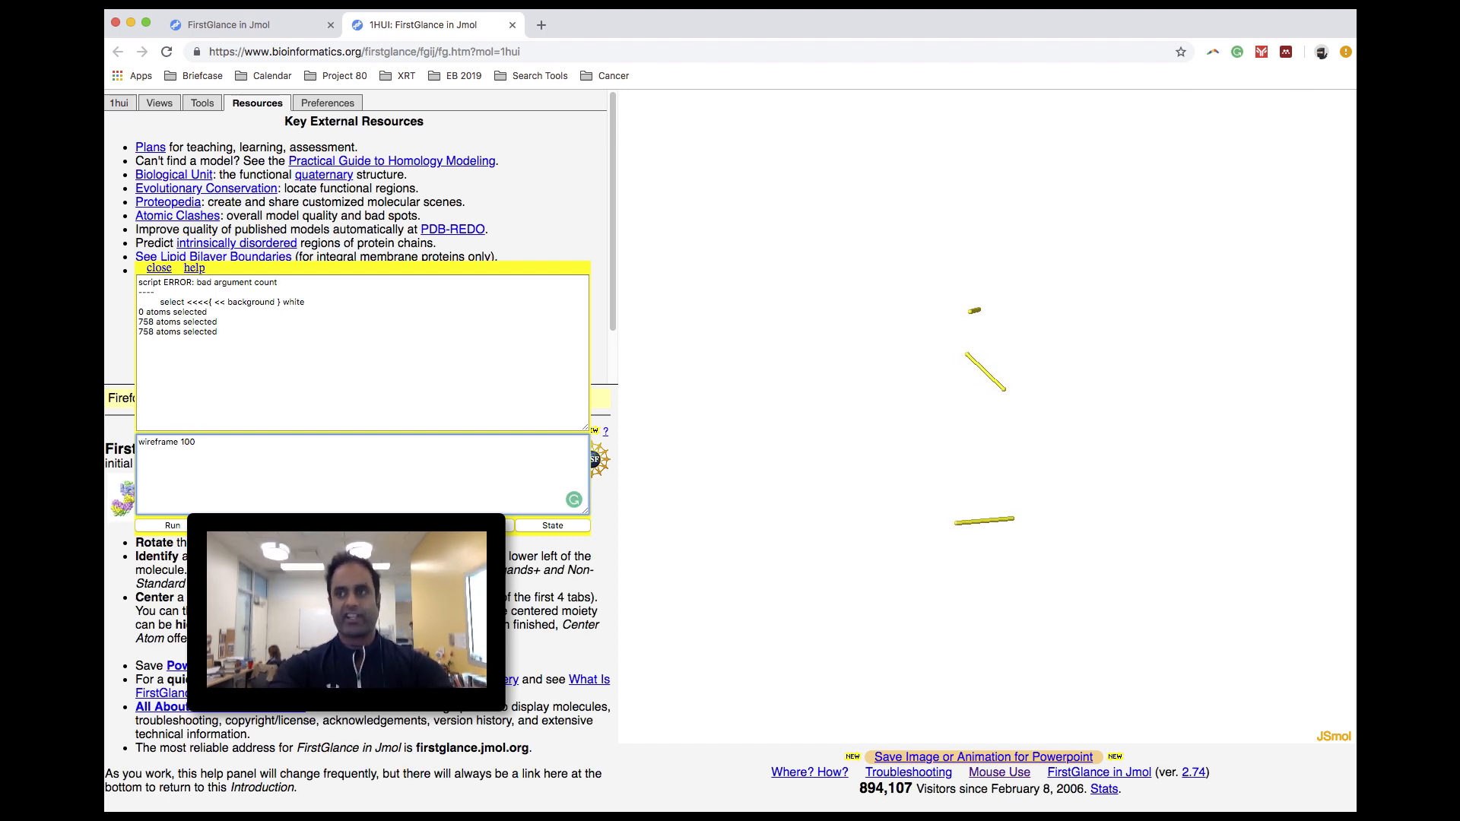
pyautogui.press('Return')
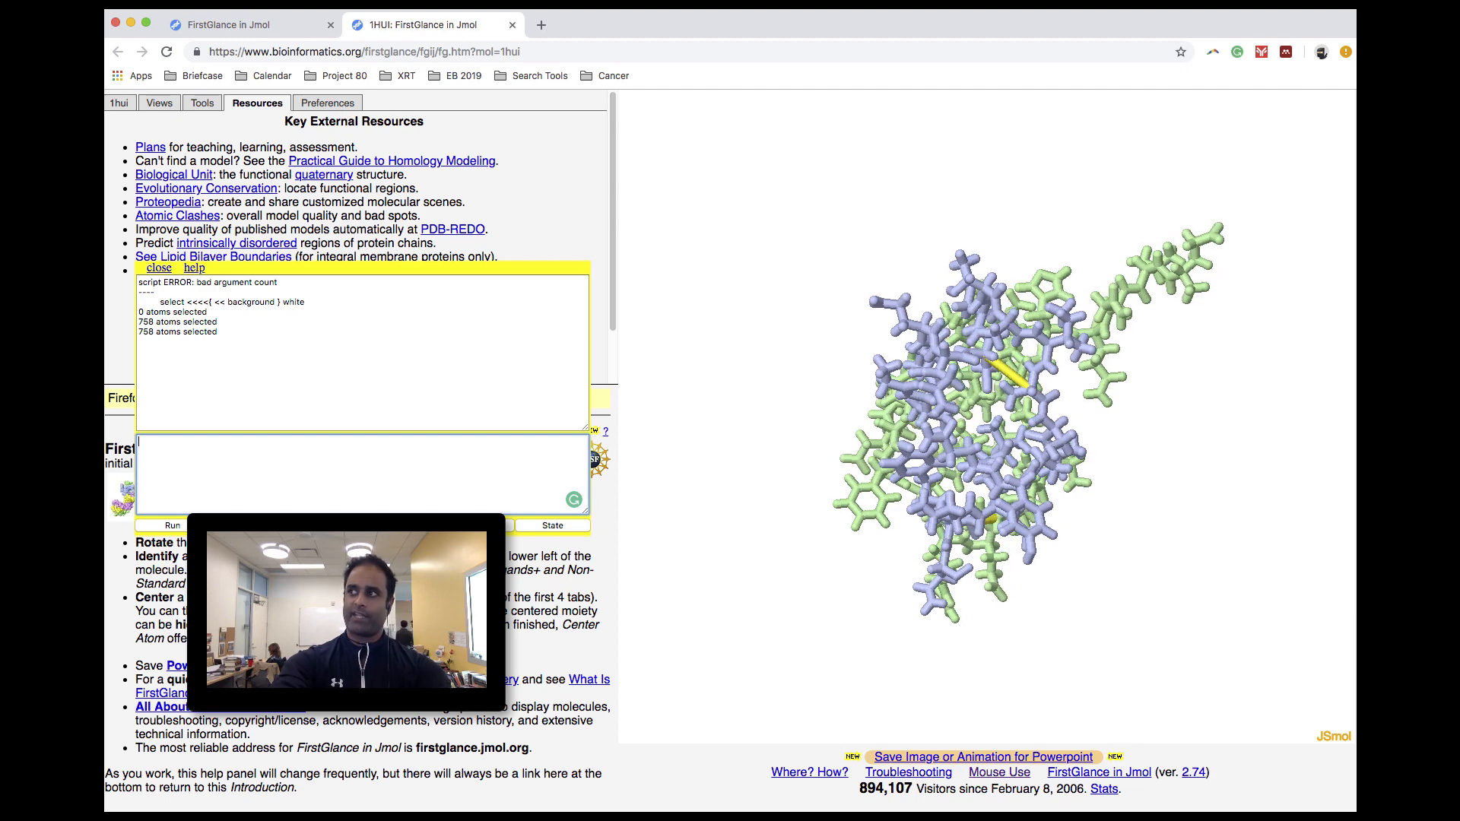
# - Color all the selected atoms red by running "color red" in the console
pyautogui.write('color ')
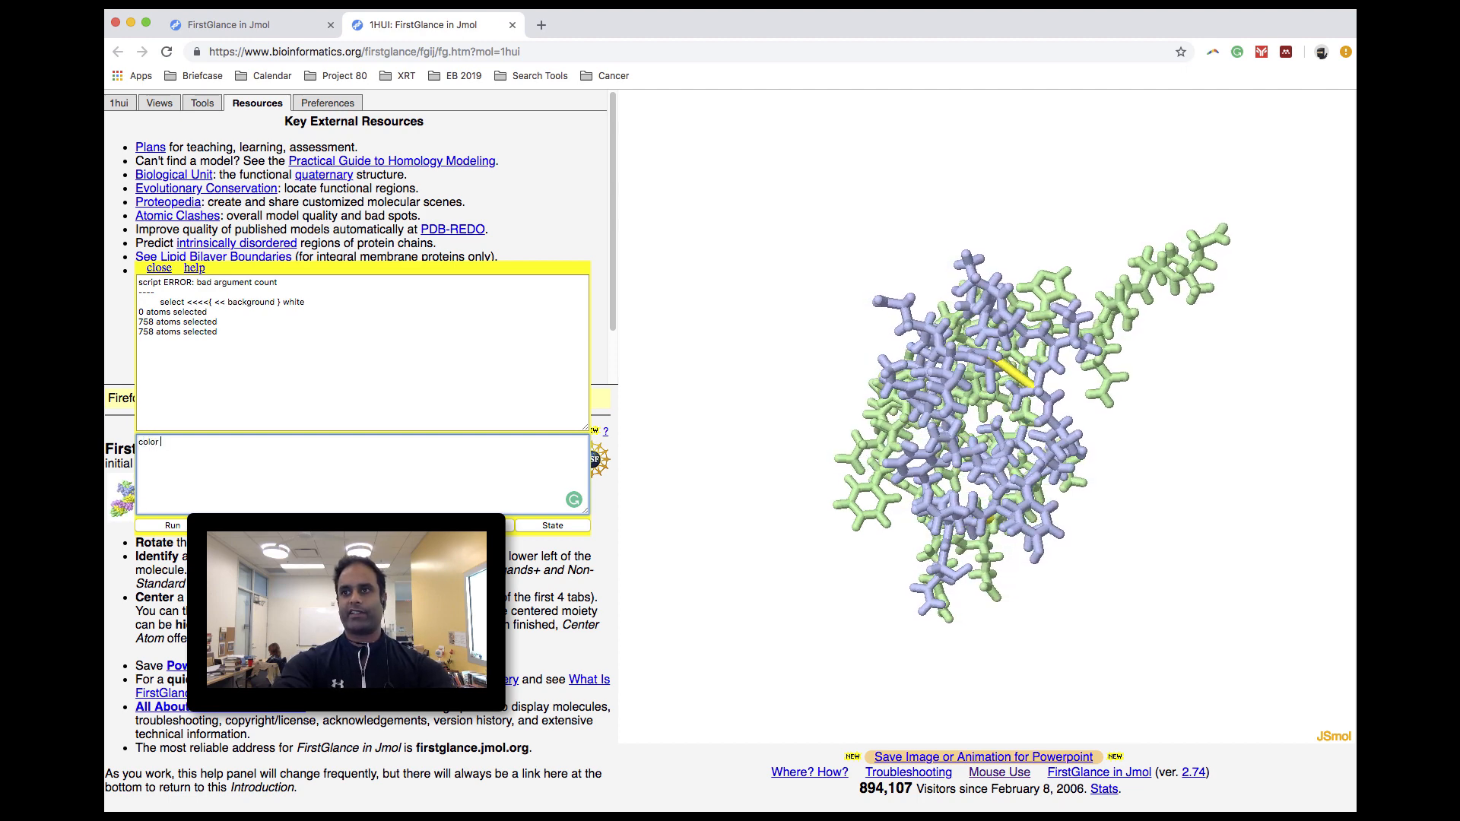
pyautogui.write('red')
pyautogui.press('Return')
# - Try to select only the carbon atoms with the console command "select c"
pyautogui.write('sel')
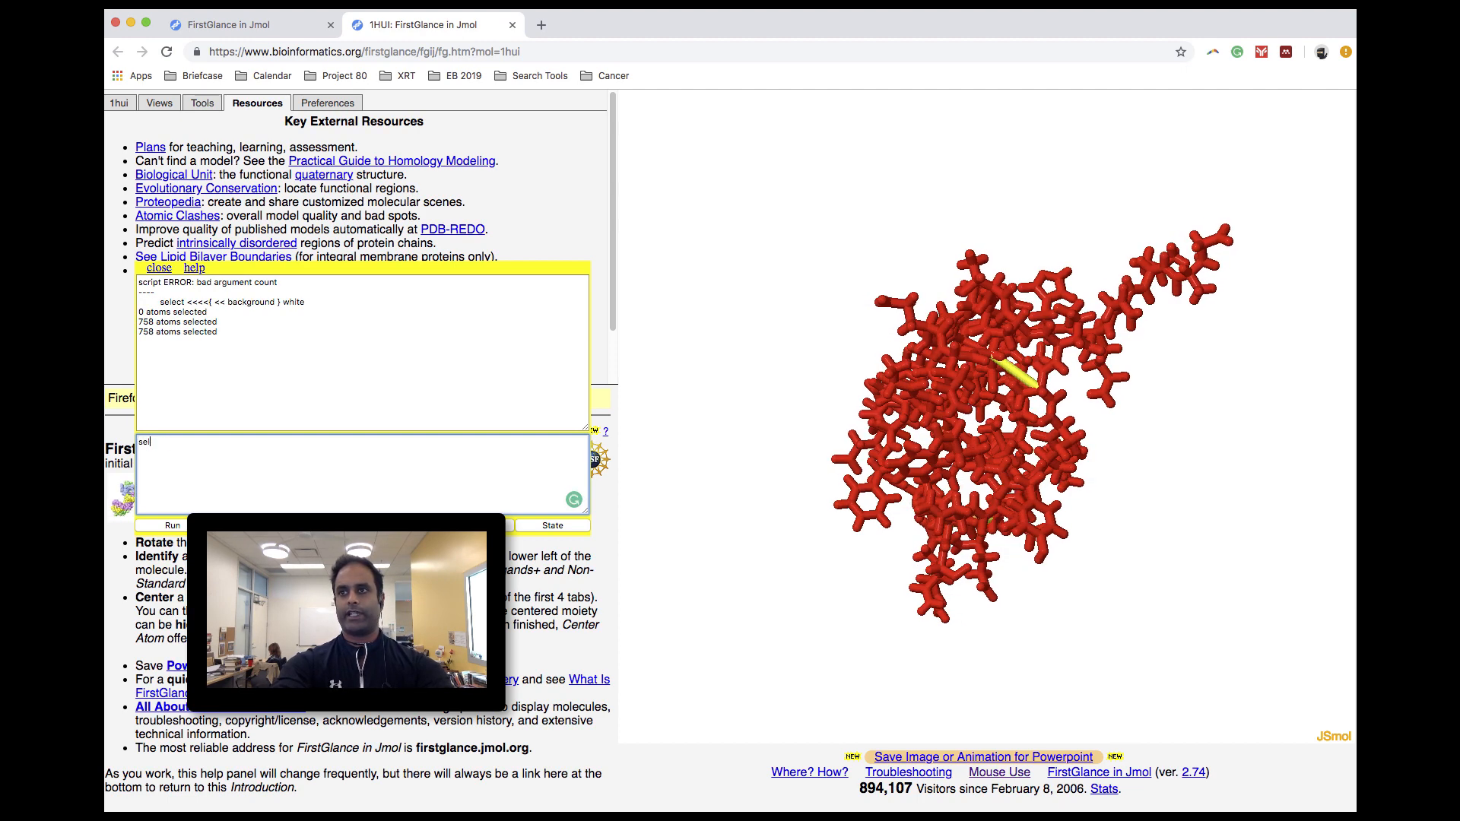
pyautogui.write('ct')
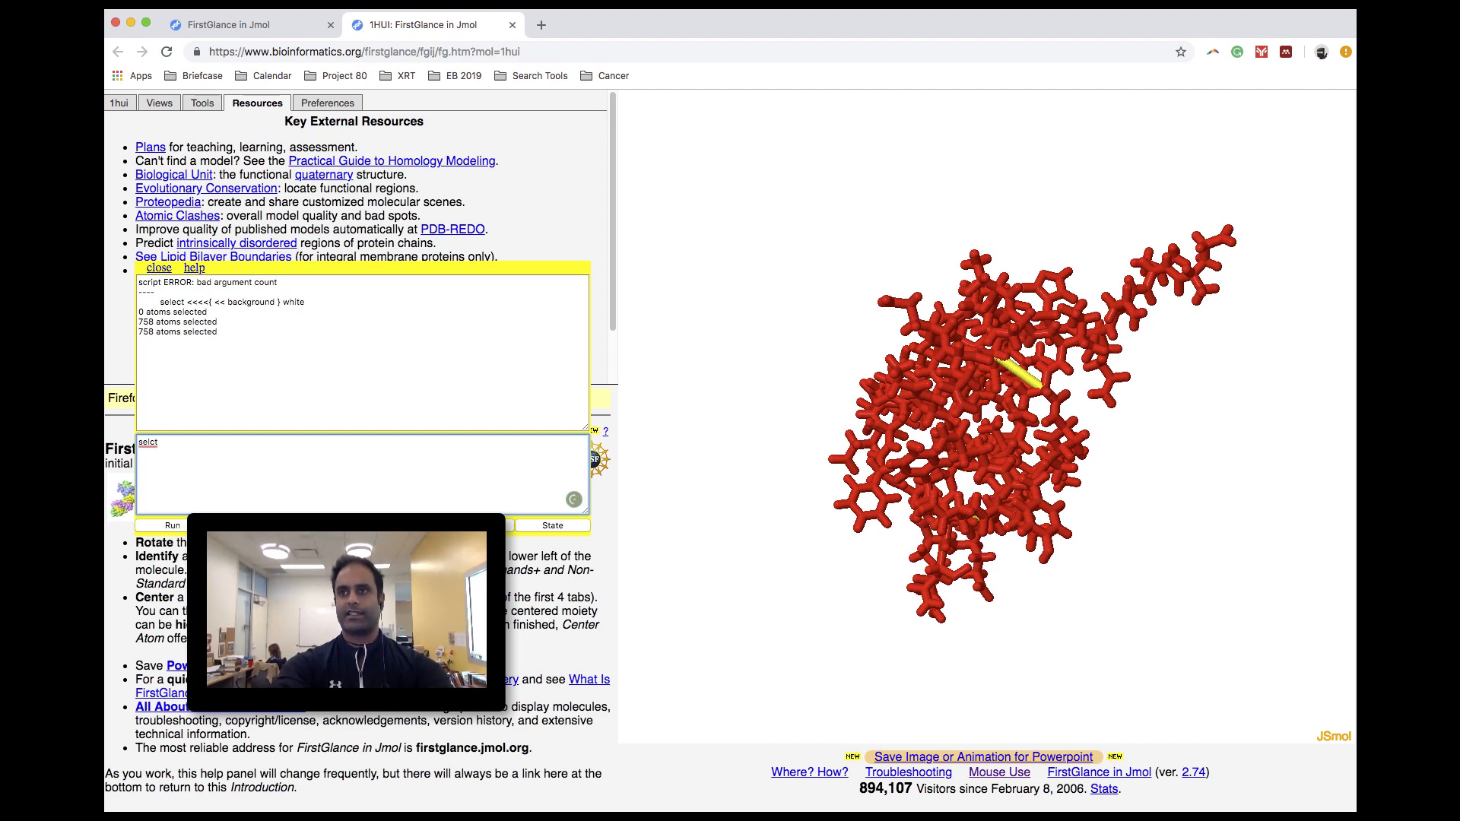
pyautogui.press('BackSpace')
pyautogui.press('BackSpace')
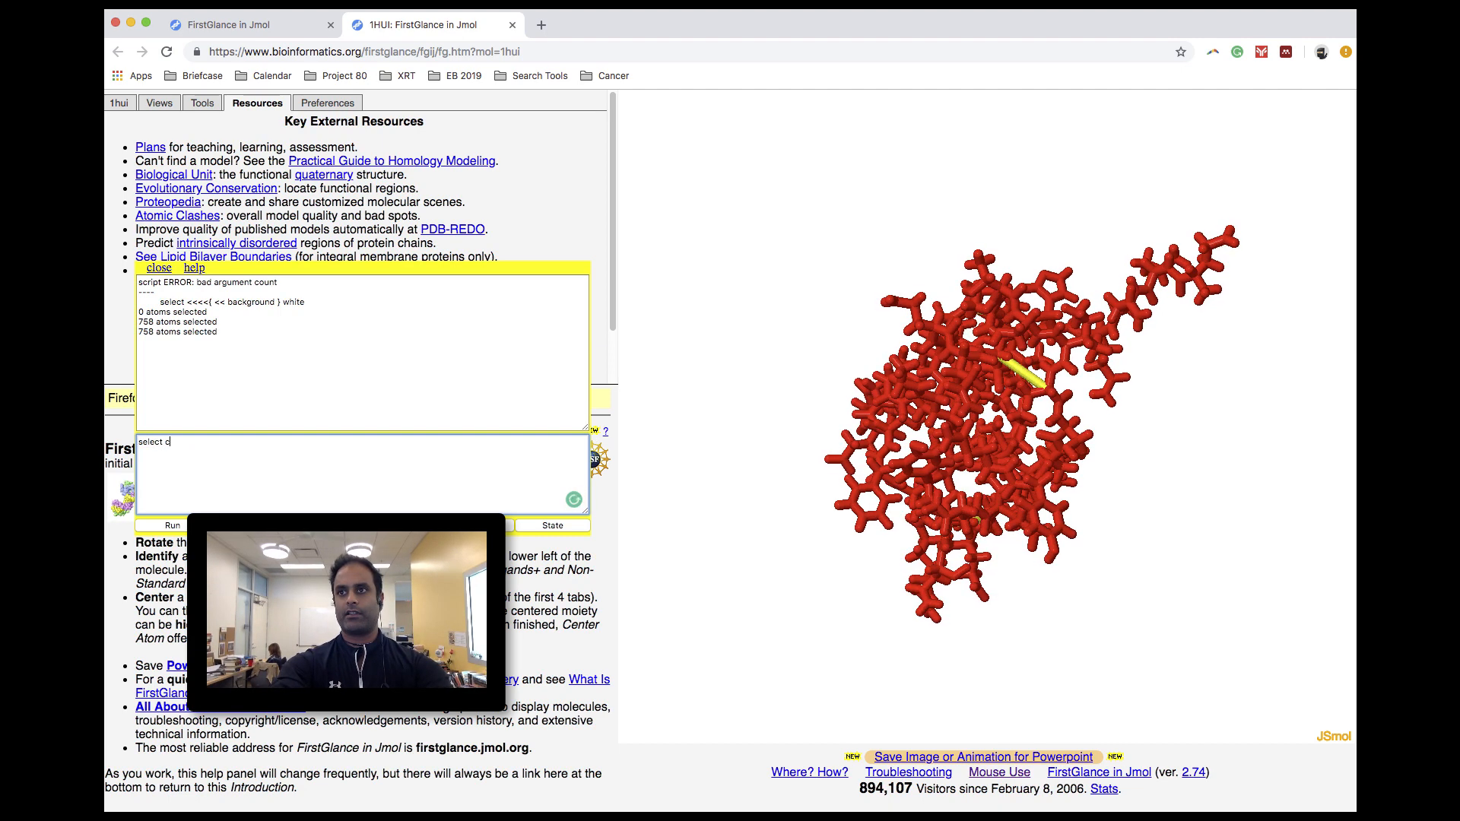
pyautogui.write('ect c')
pyautogui.press('Return')
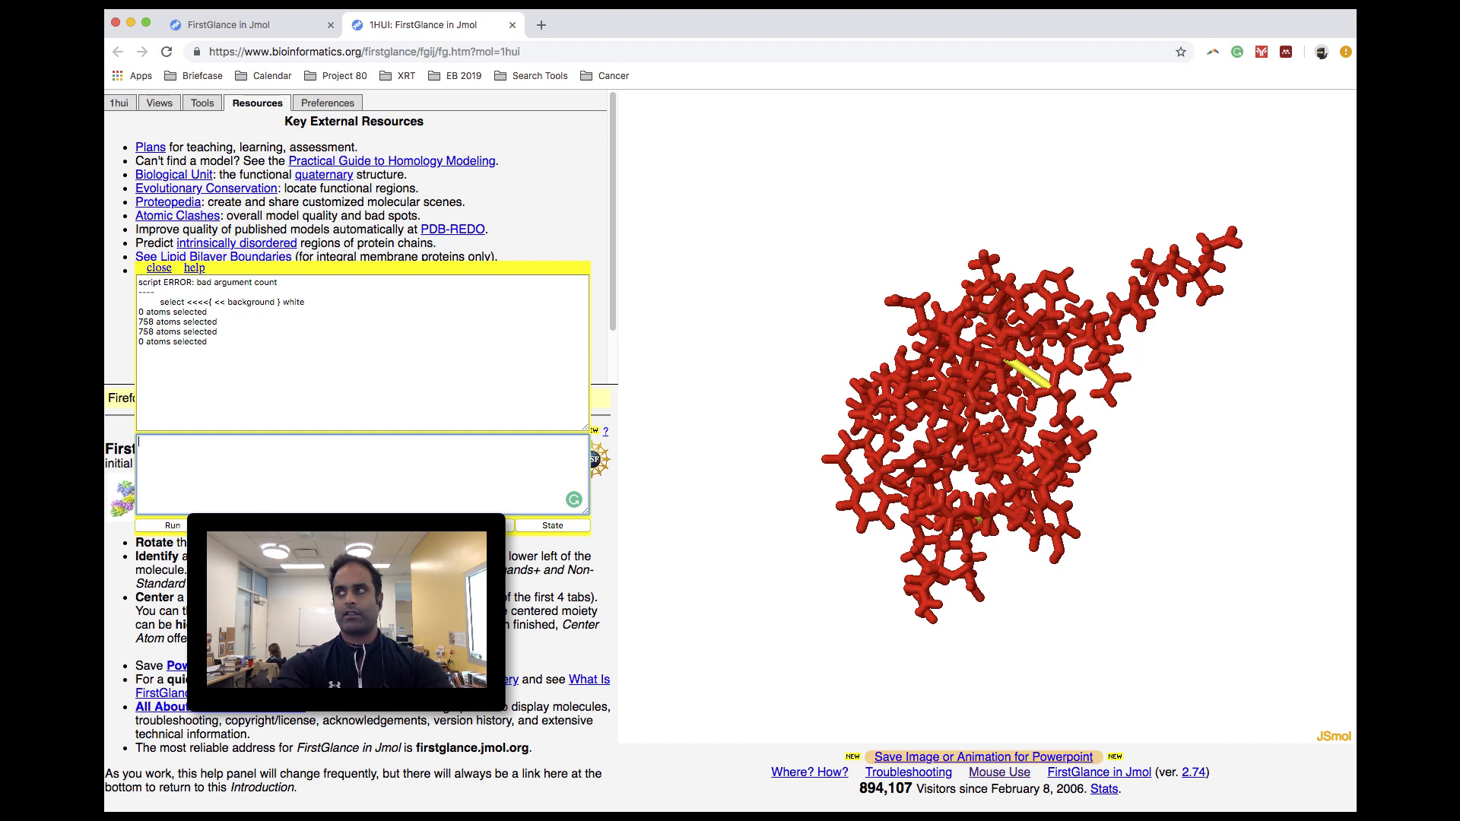
# - Select the carbon atoms and color them black with the commands "select carbon" and "color black"
pyautogui.press('BackSpace')
pyautogui.press('BackSpace')
pyautogui.press('BackSpace')
pyautogui.press('BackSpace')
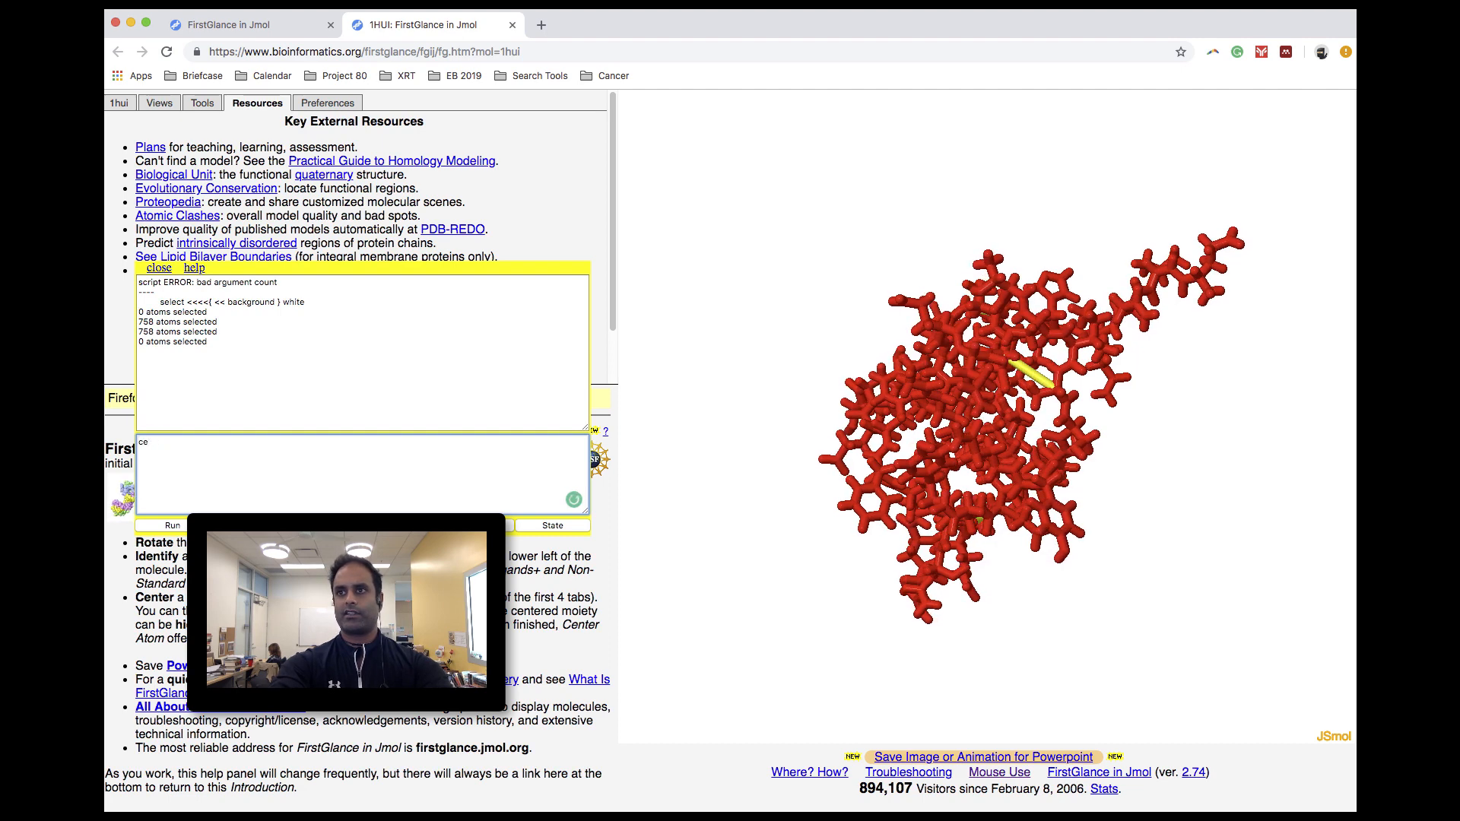
pyautogui.write('select ')
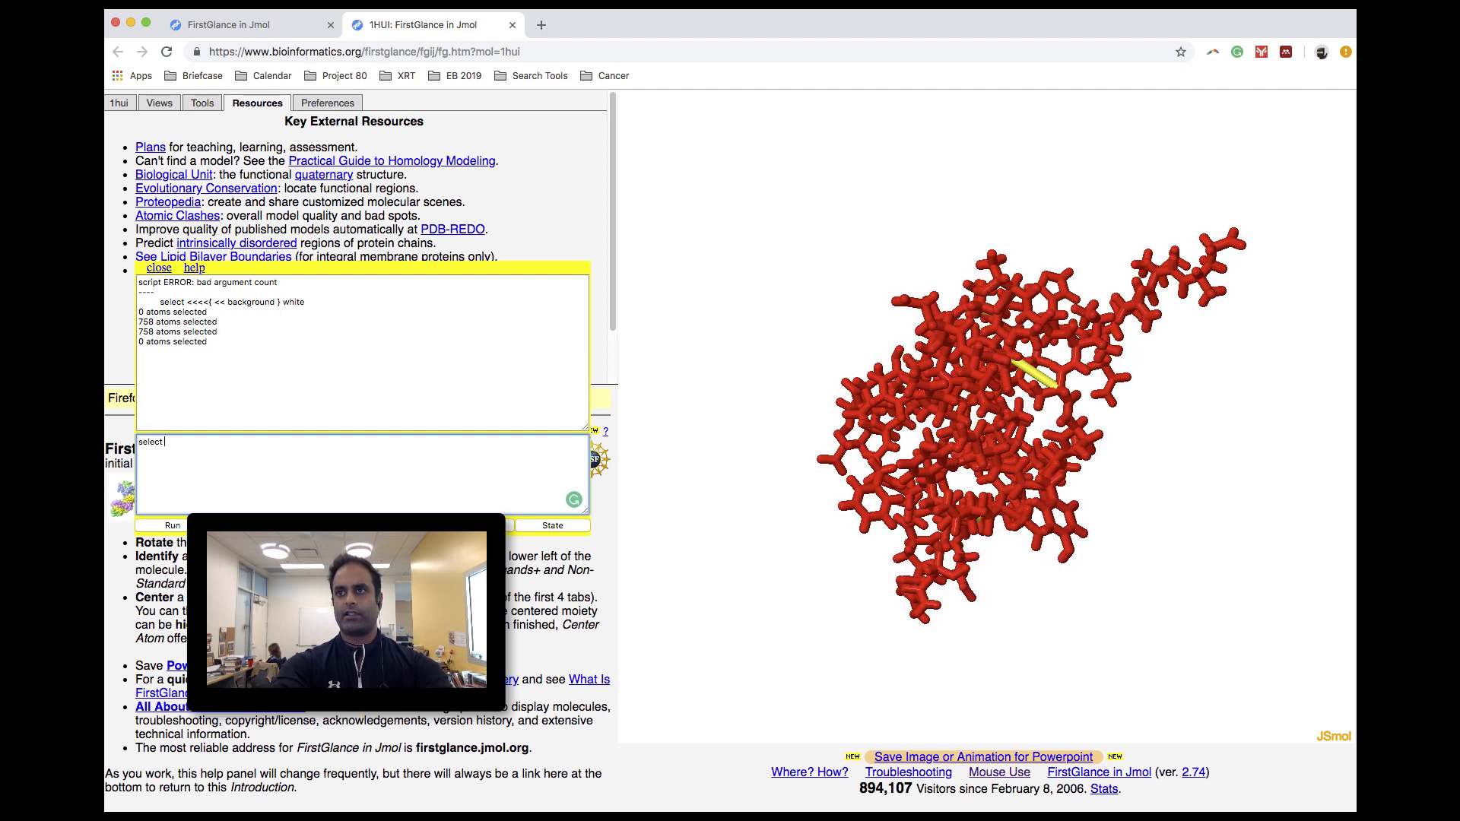
pyautogui.write('carbon')
pyautogui.press('Return')
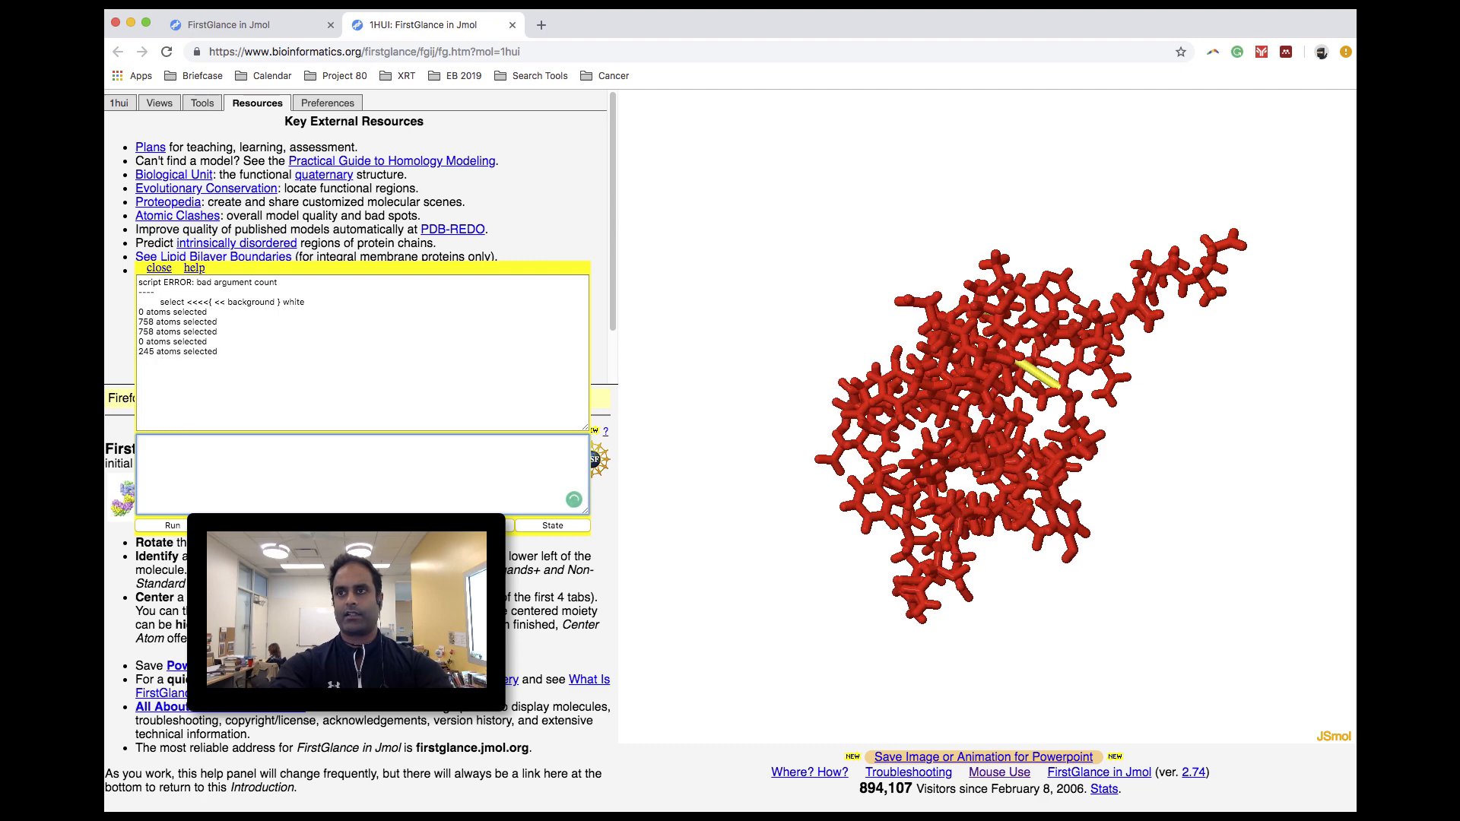
pyautogui.write('color black')
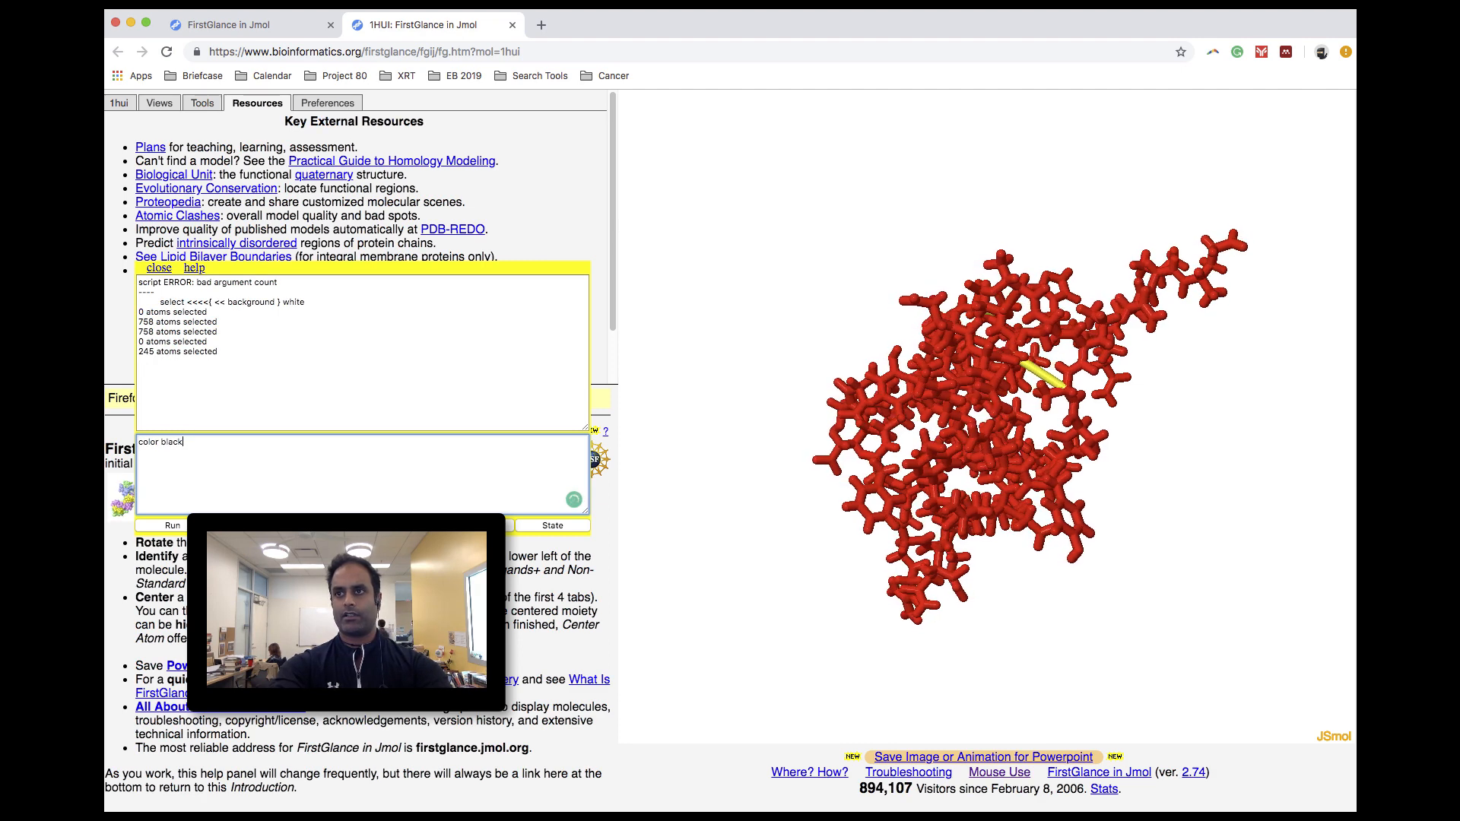
pyautogui.press('Return')
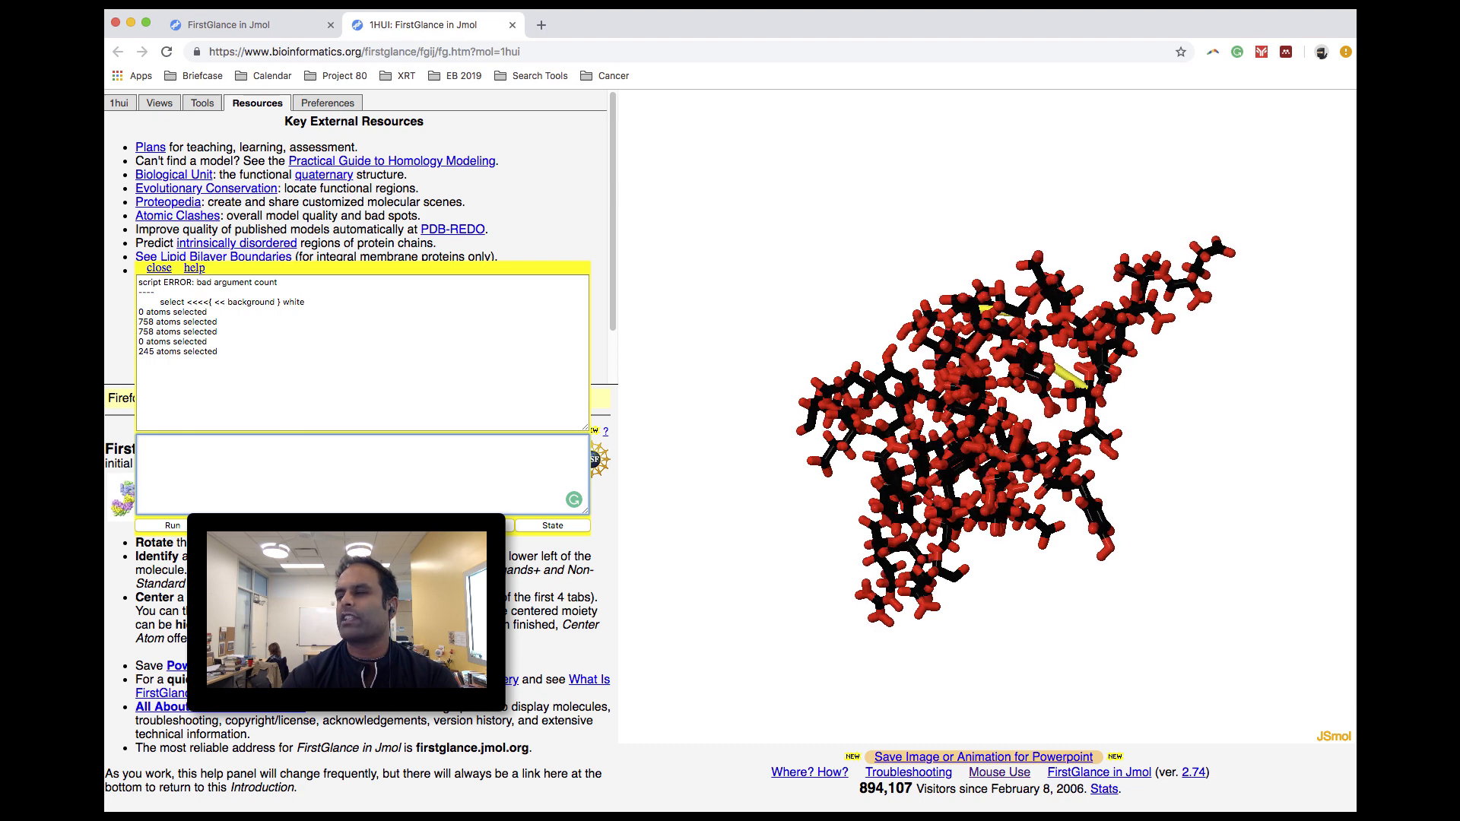
# - Select all atoms again and display them as thin lines with the commands "select all" and "wireframe"
pyautogui.write('sele')
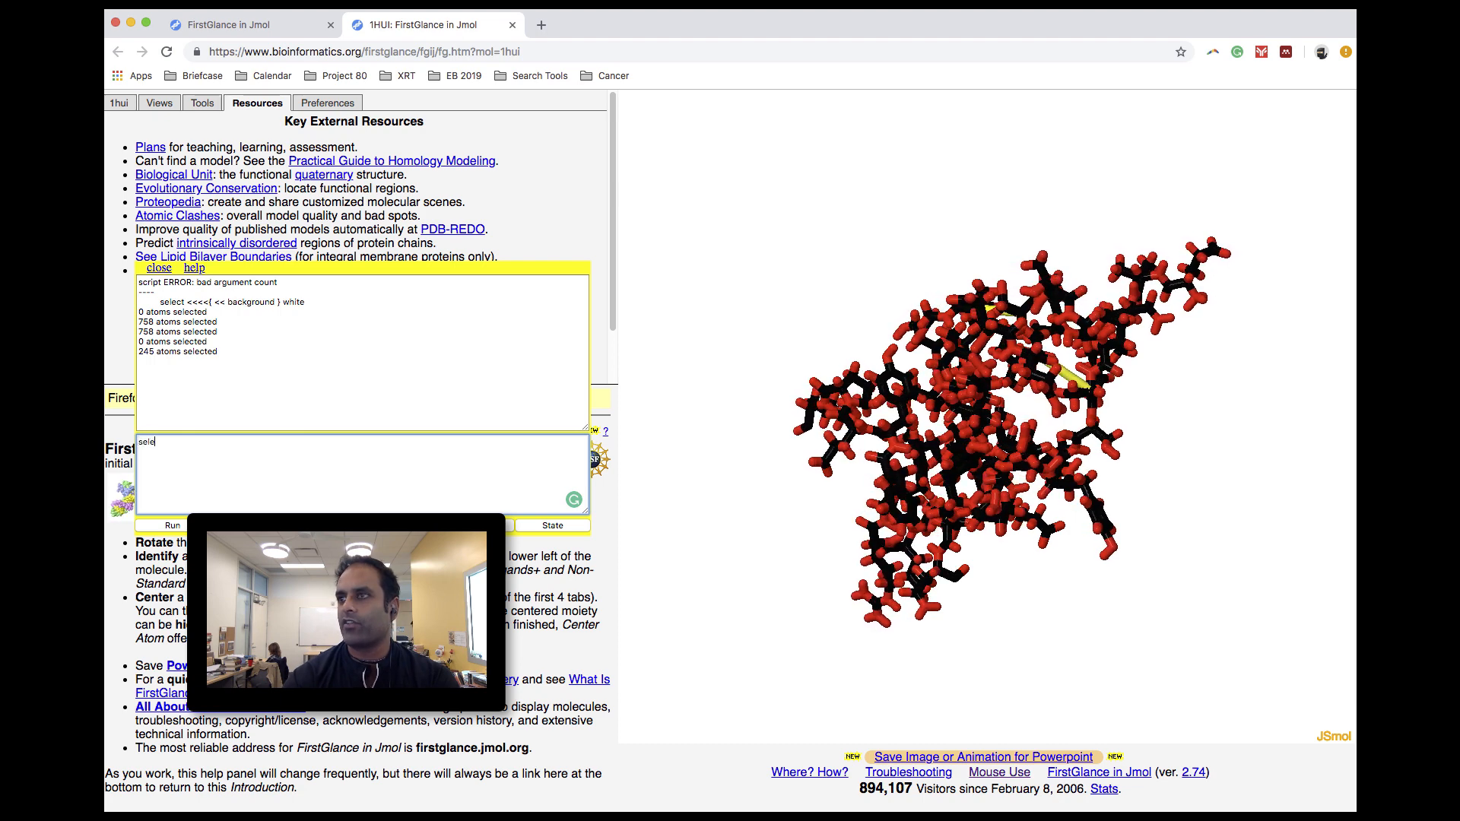
pyautogui.write('ct all')
pyautogui.press('Return')
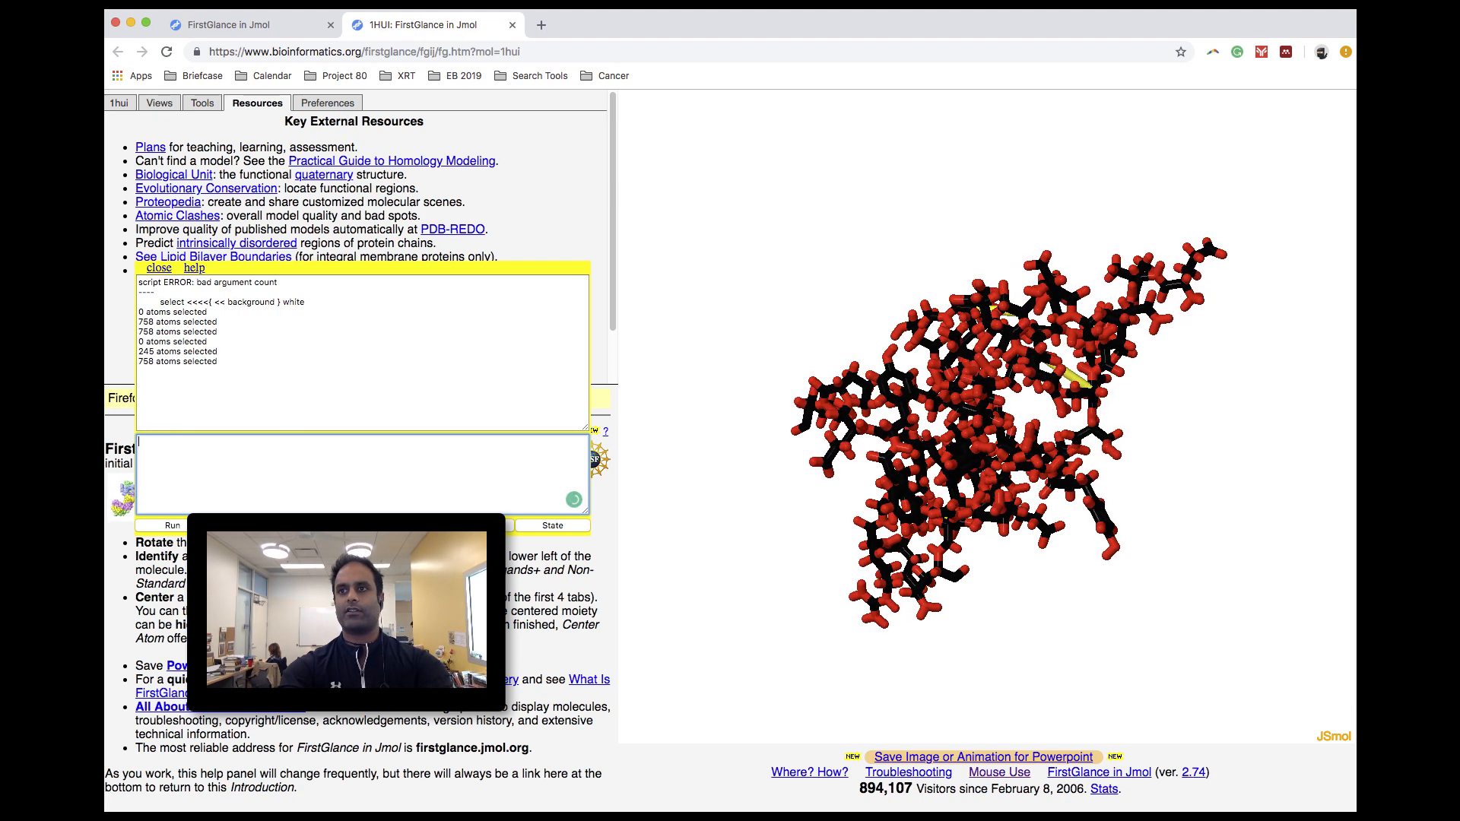
pyautogui.write('wireframe')
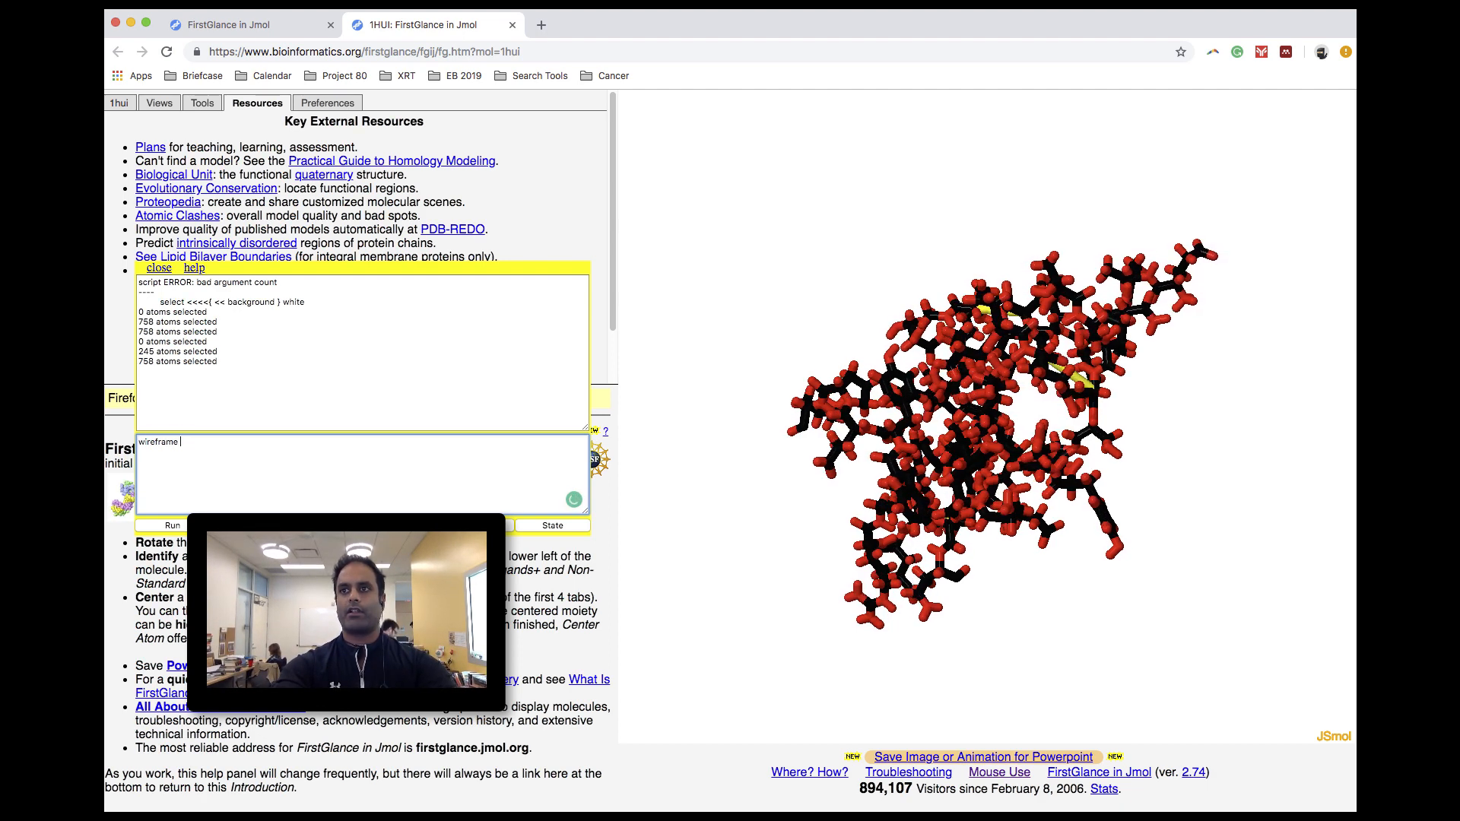
pyautogui.press('Return')
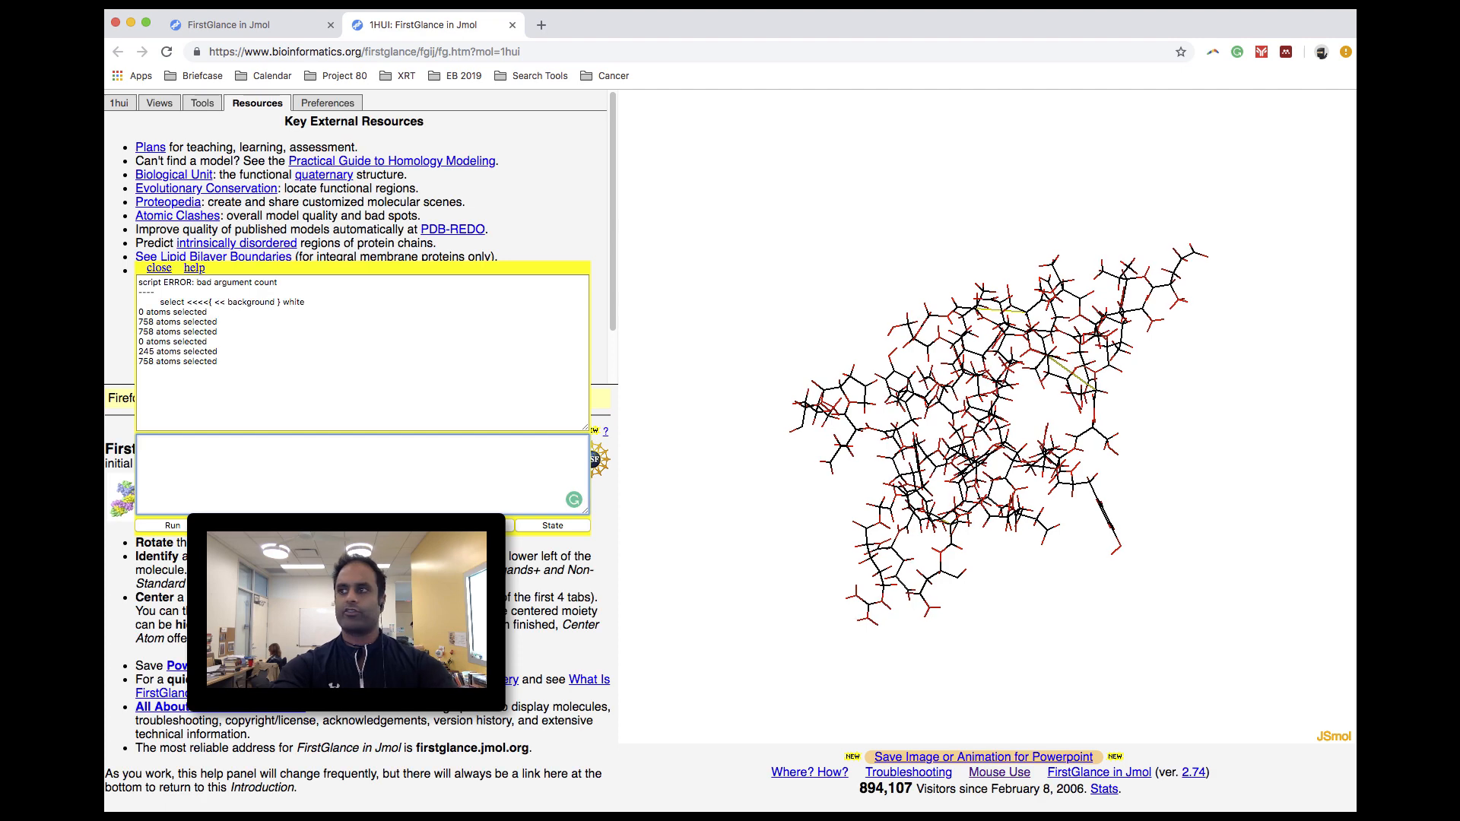
# - Try to apply CPK coloring to the wireframe with the console command "colork cpk"
pyautogui.write('color')
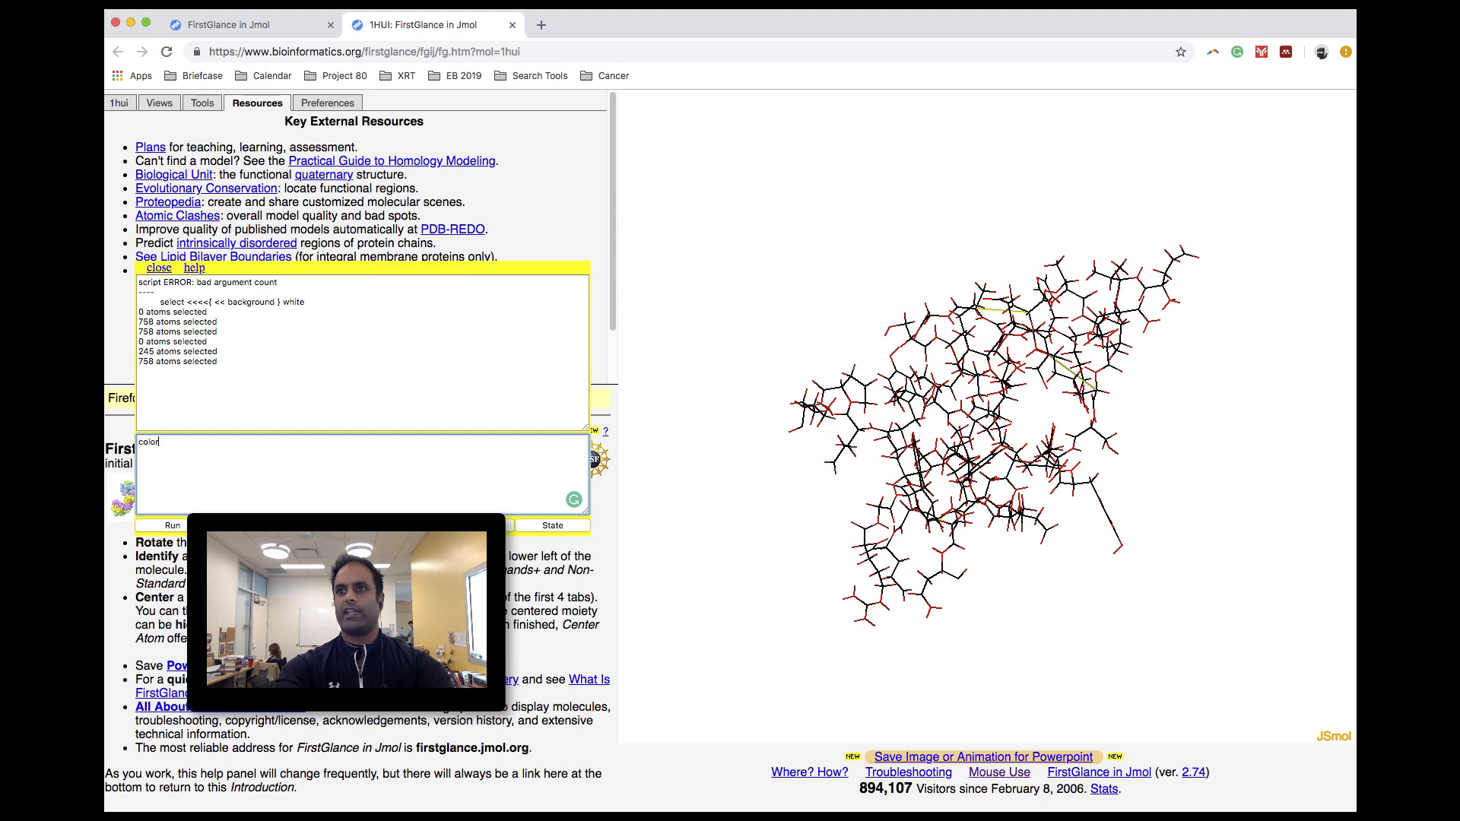
pyautogui.write('k')
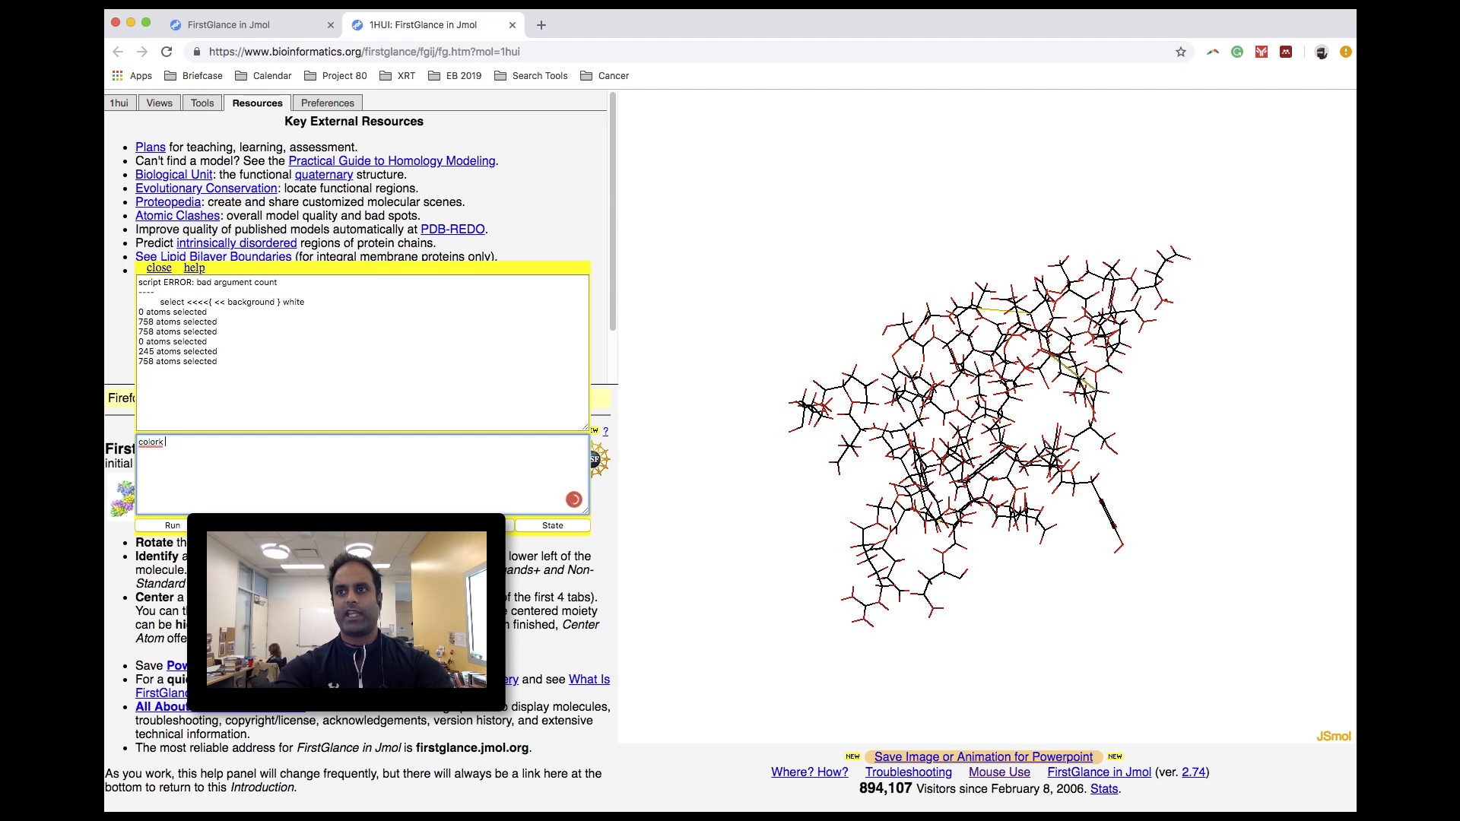
pyautogui.write(' cpk')
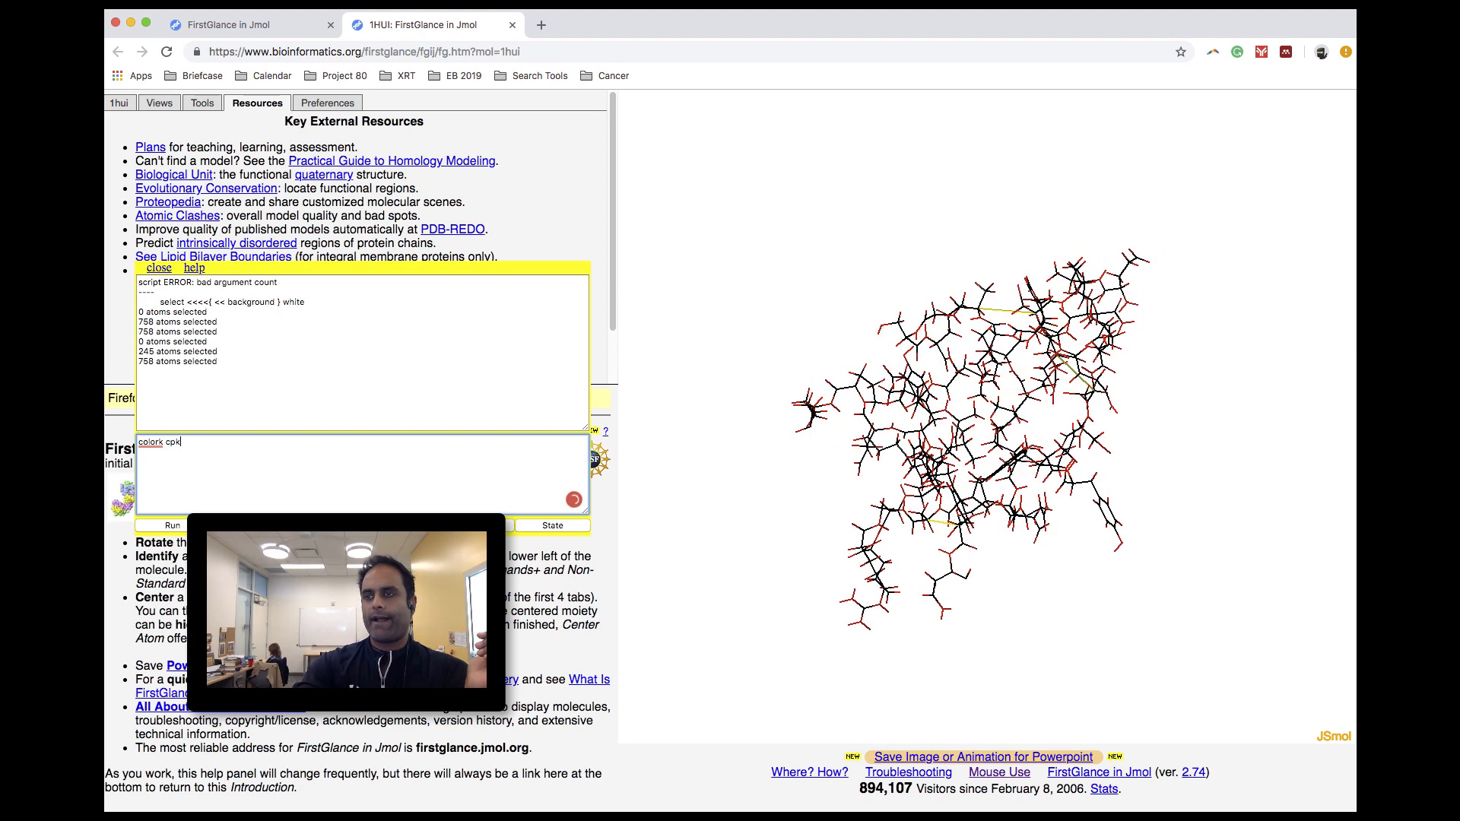
pyautogui.press('Return')
pyautogui.press('Return')
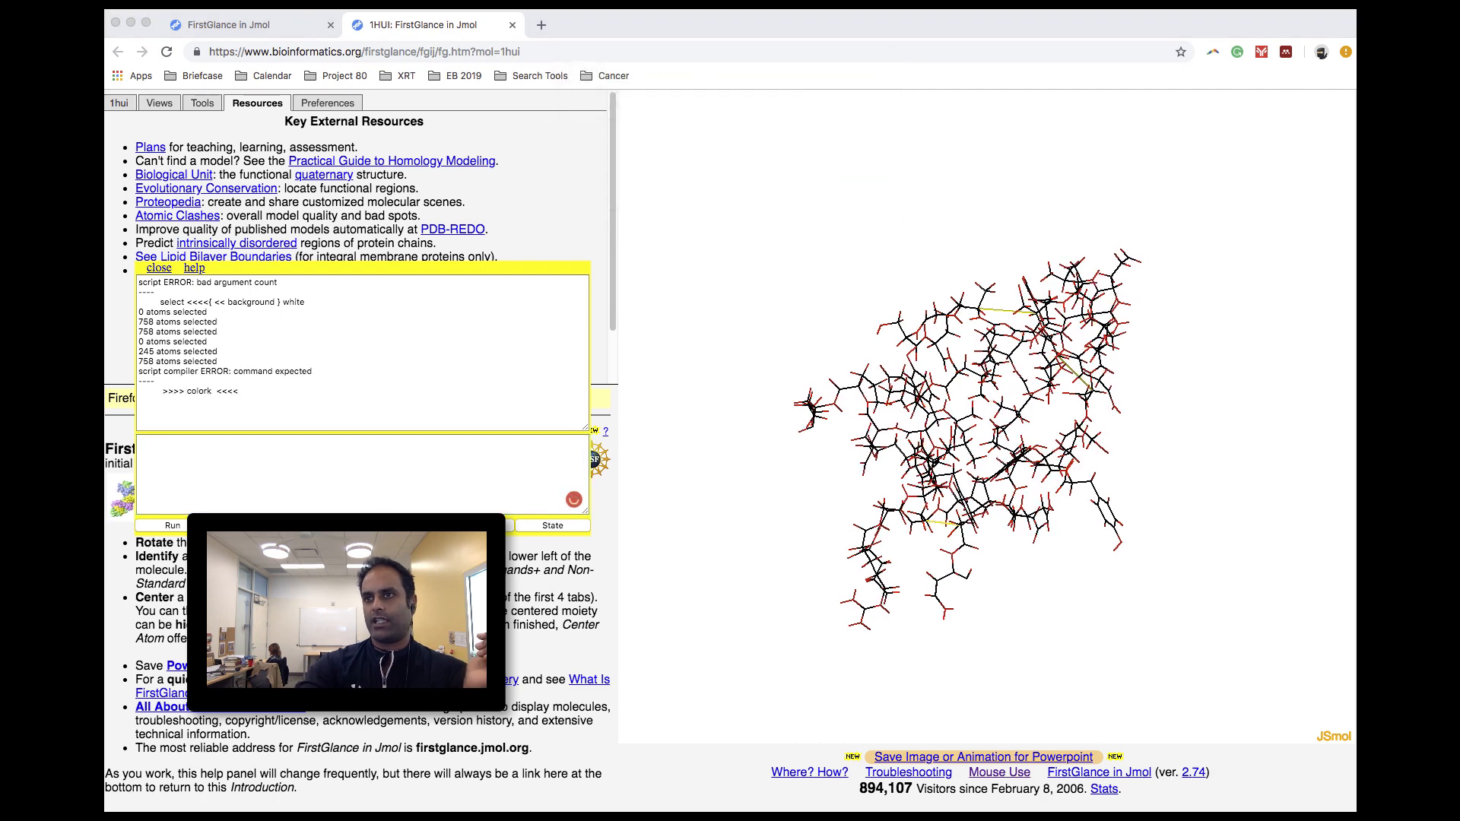
# - Color the whole wireframe by element by running "color cpk" in the console
pyautogui.write('colo')
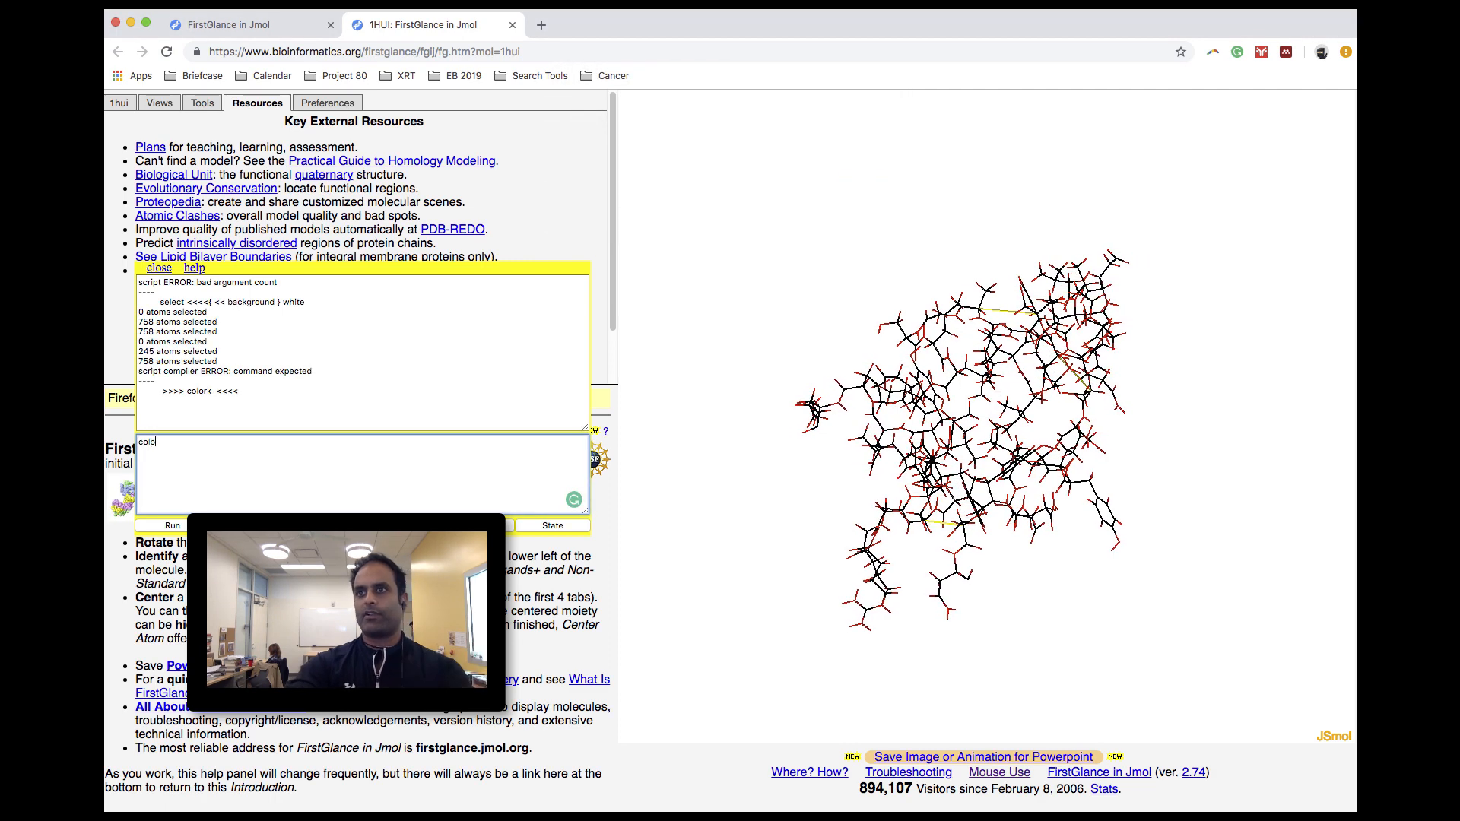
pyautogui.write('r cpk')
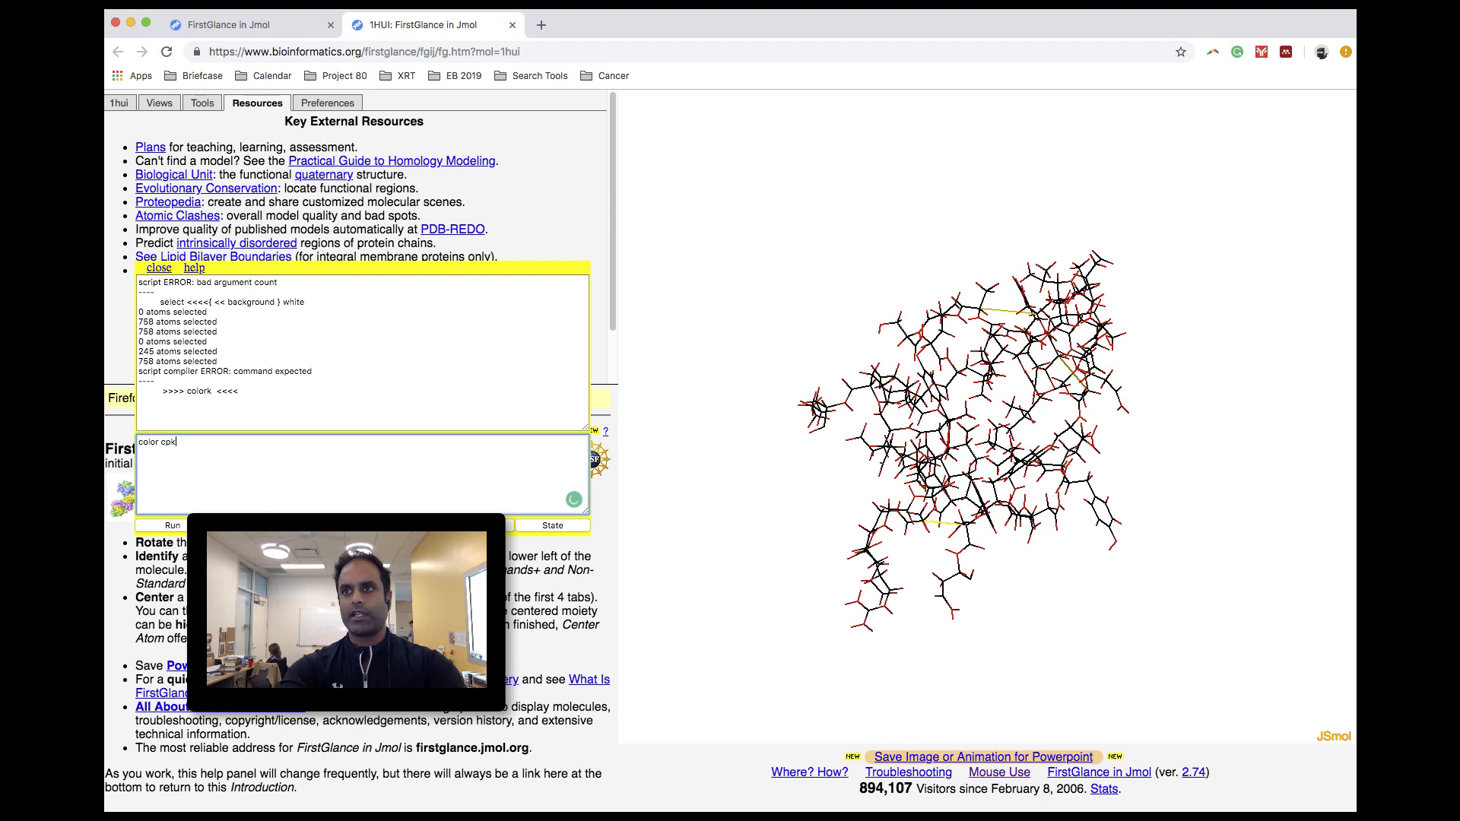
pyautogui.press('Return')
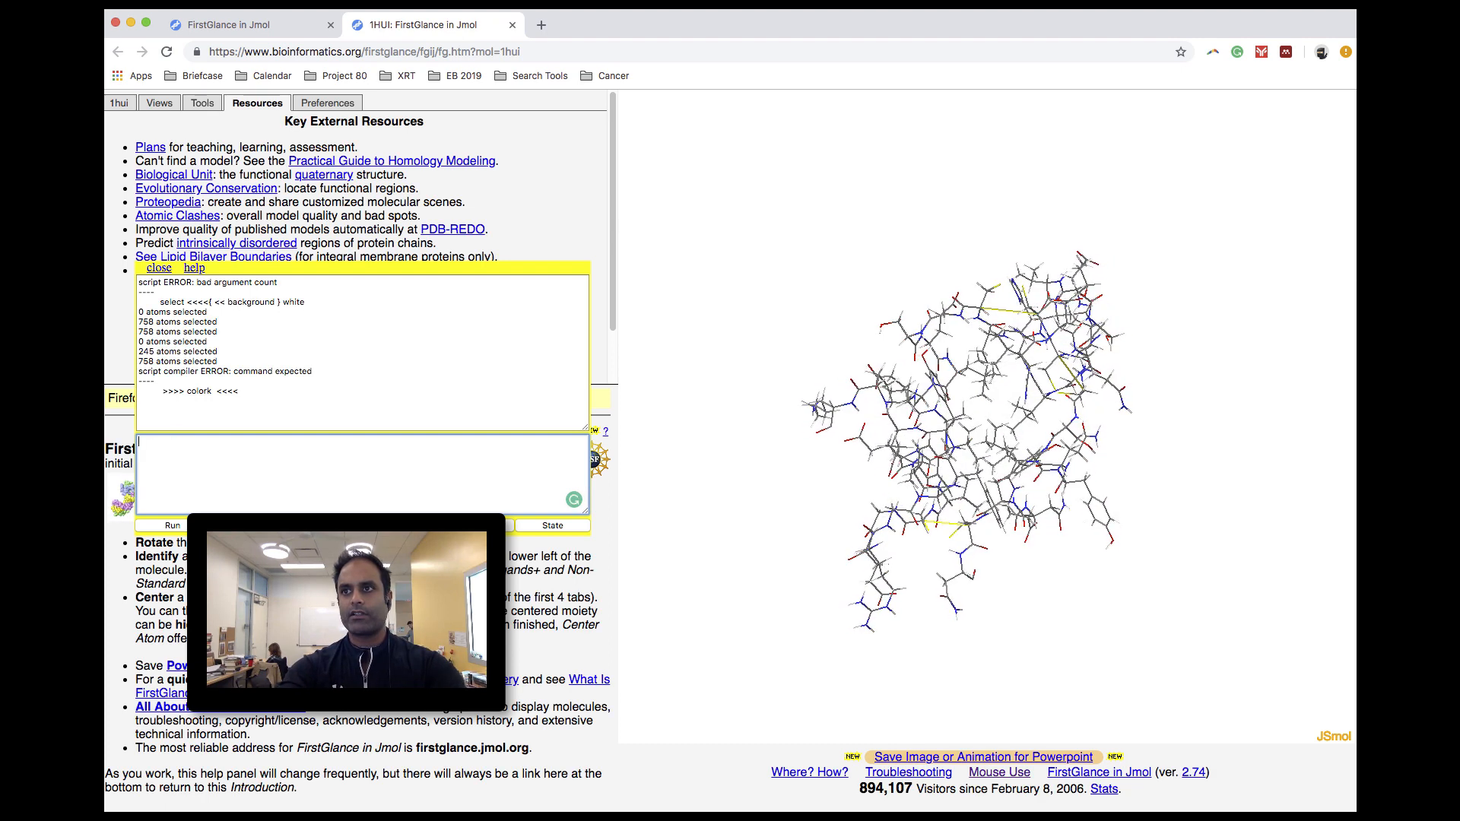
# - Examine the CPK-colored bonds and side chains of the molecule up close and from different angles
pyautogui.scroll(1, 947, 490)
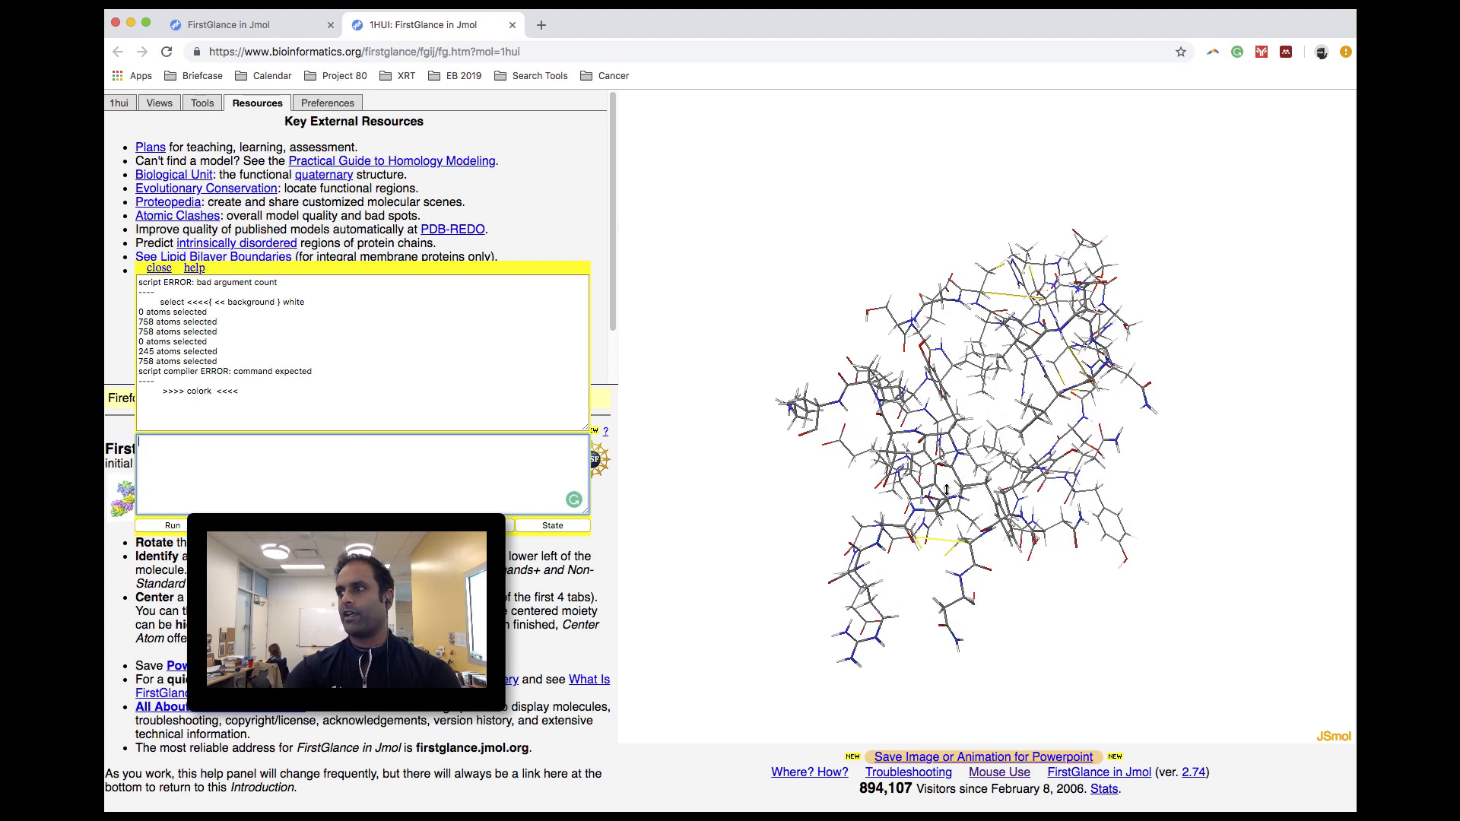
pyautogui.scroll(3, 947, 490)
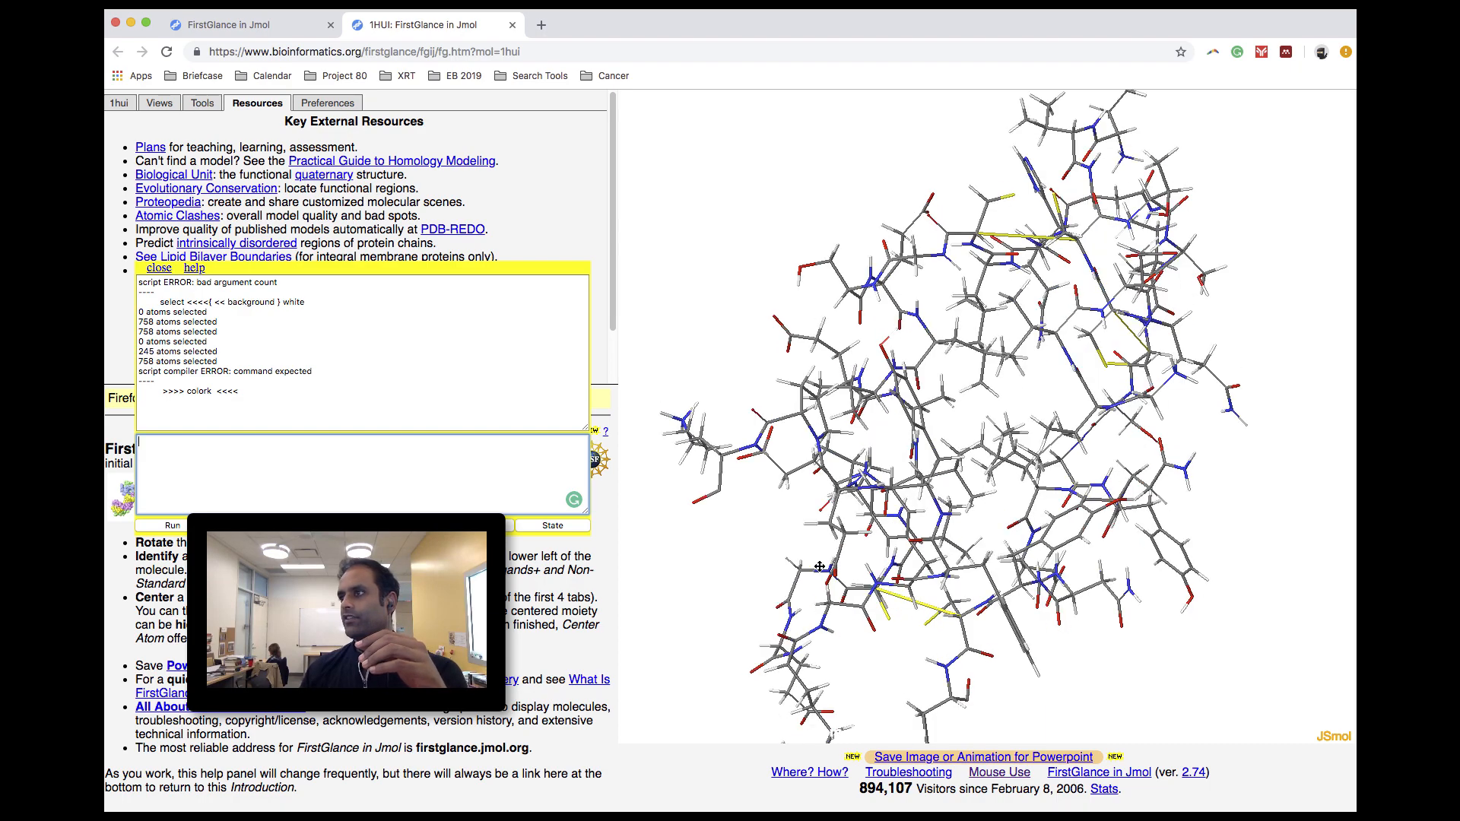
pyautogui.scroll(4, 934, 506)
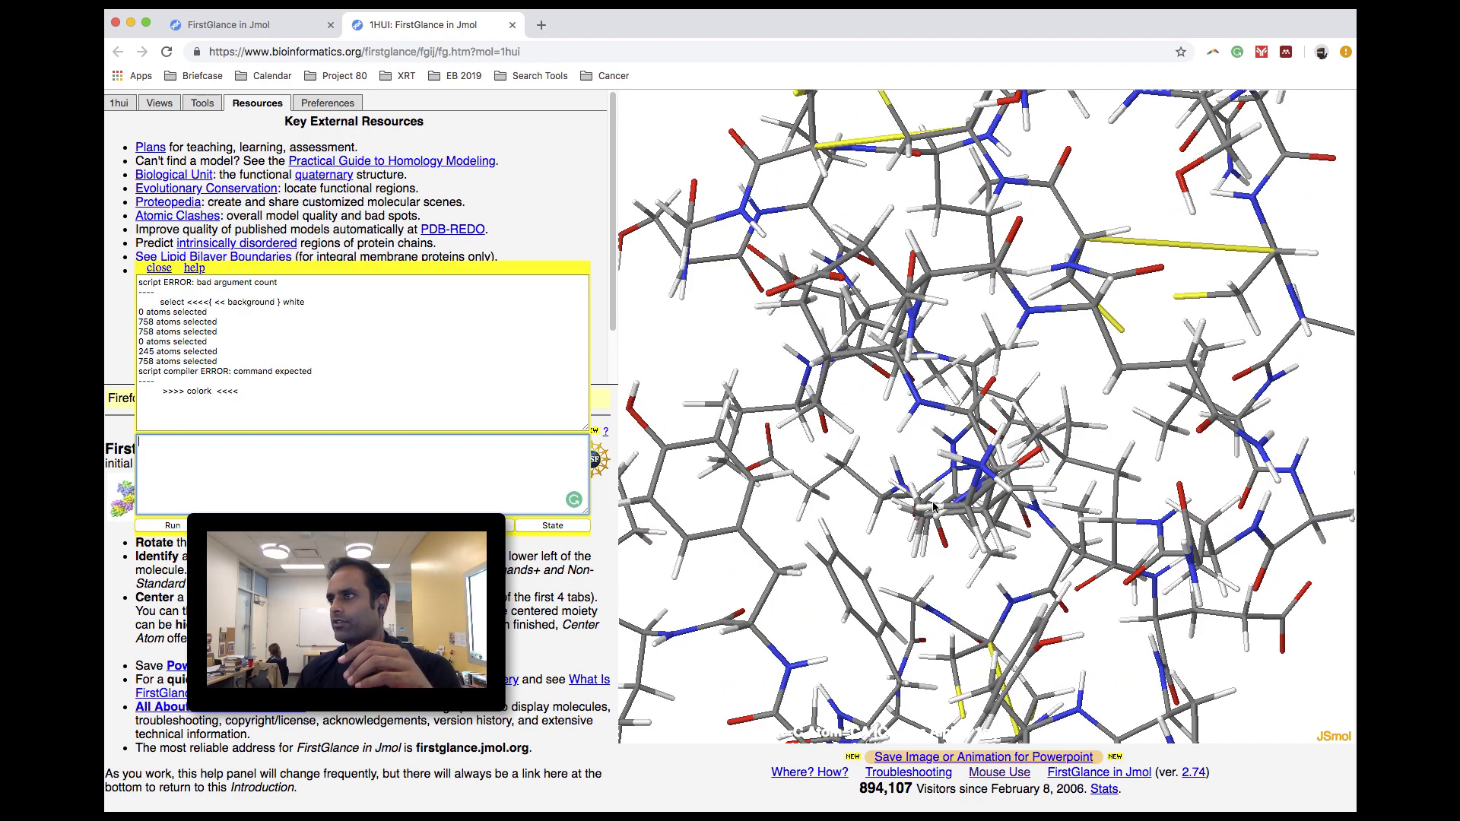
pyautogui.moveTo(934, 507); pyautogui.dragTo(895, 340)
pyautogui.scroll(-1, 896, 340)
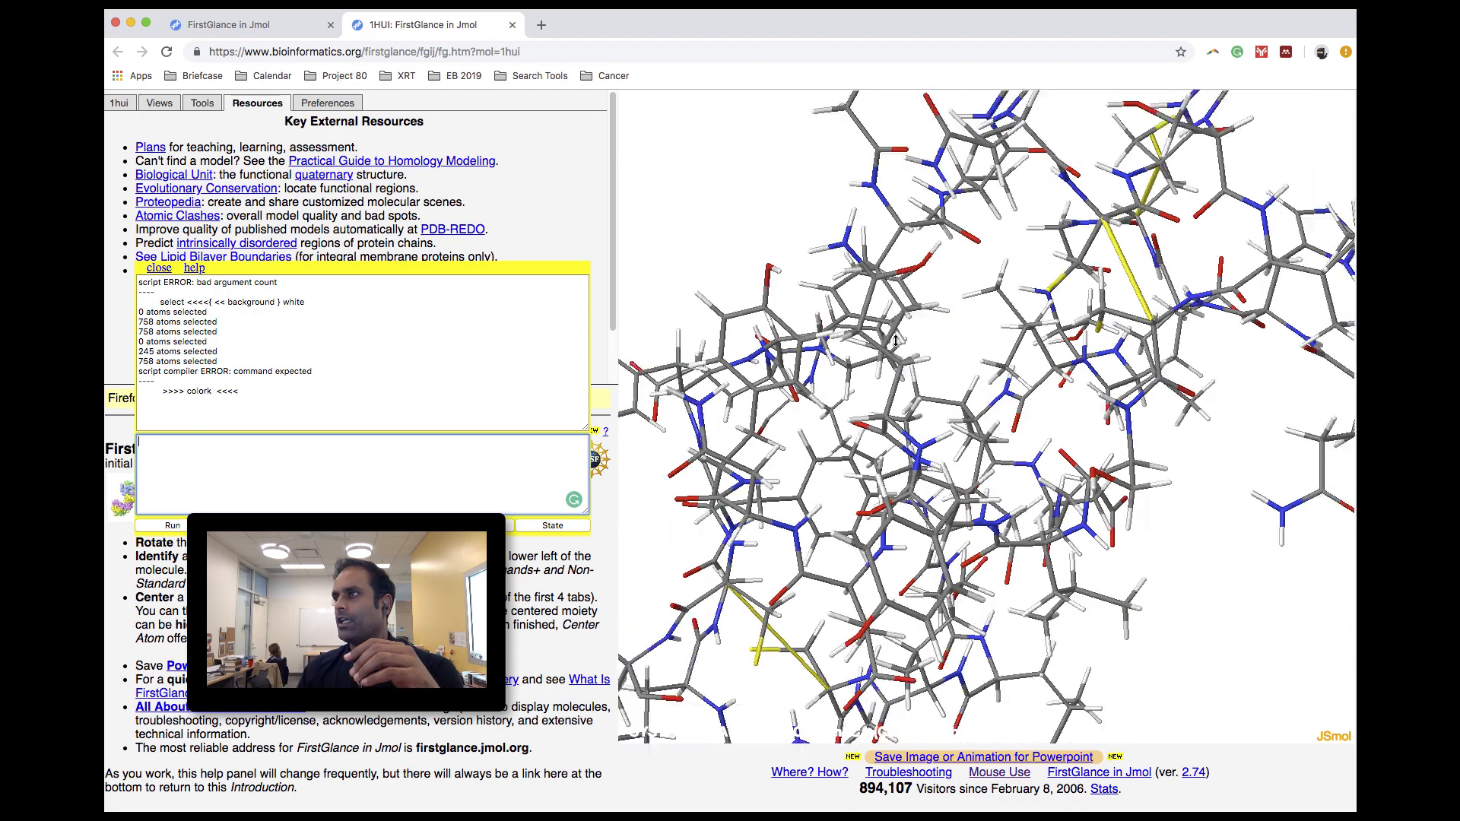
pyautogui.scroll(-5, 896, 340)
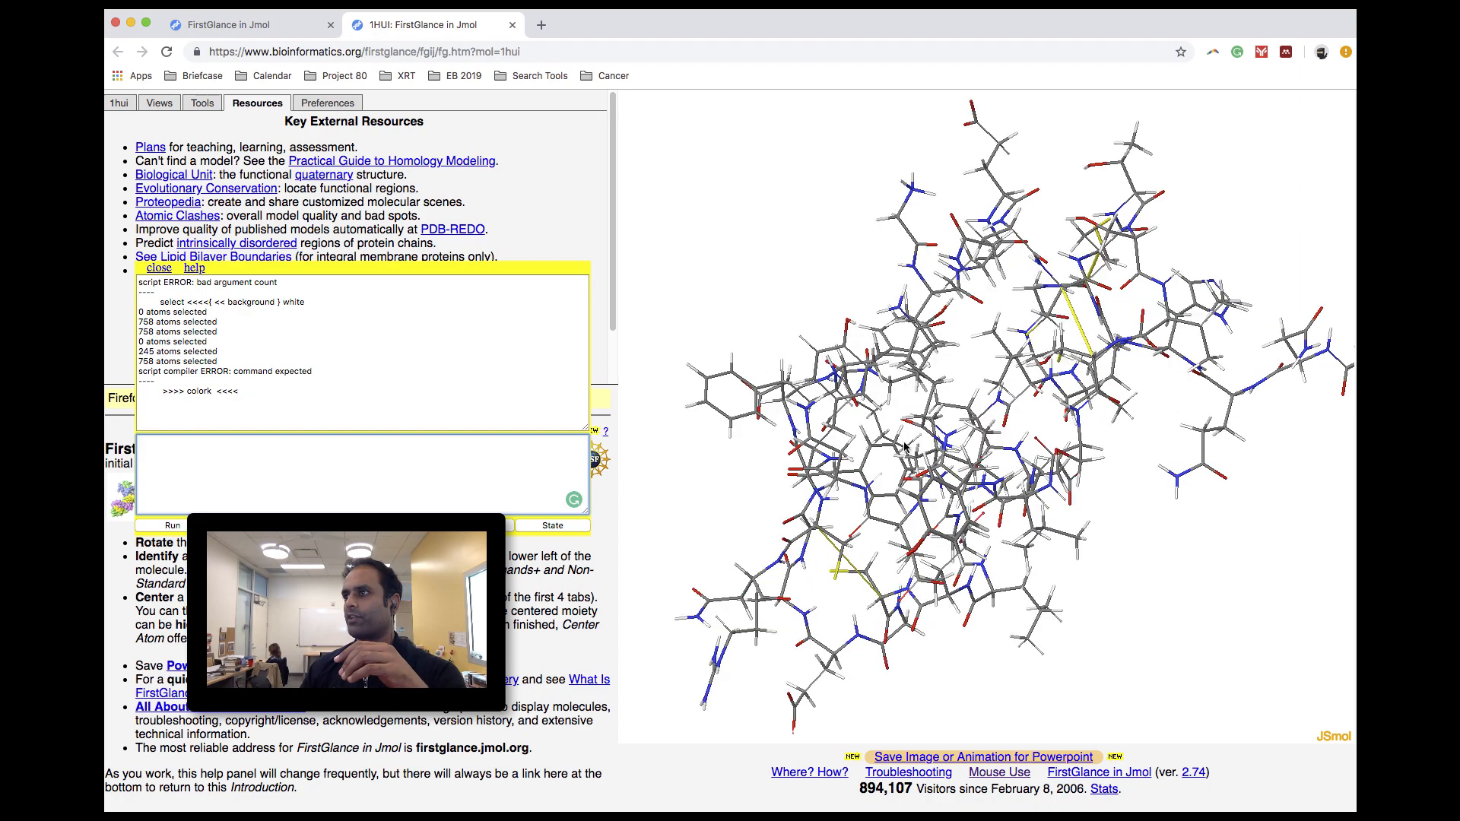
pyautogui.moveTo(905, 447); pyautogui.dragTo(777, 454)
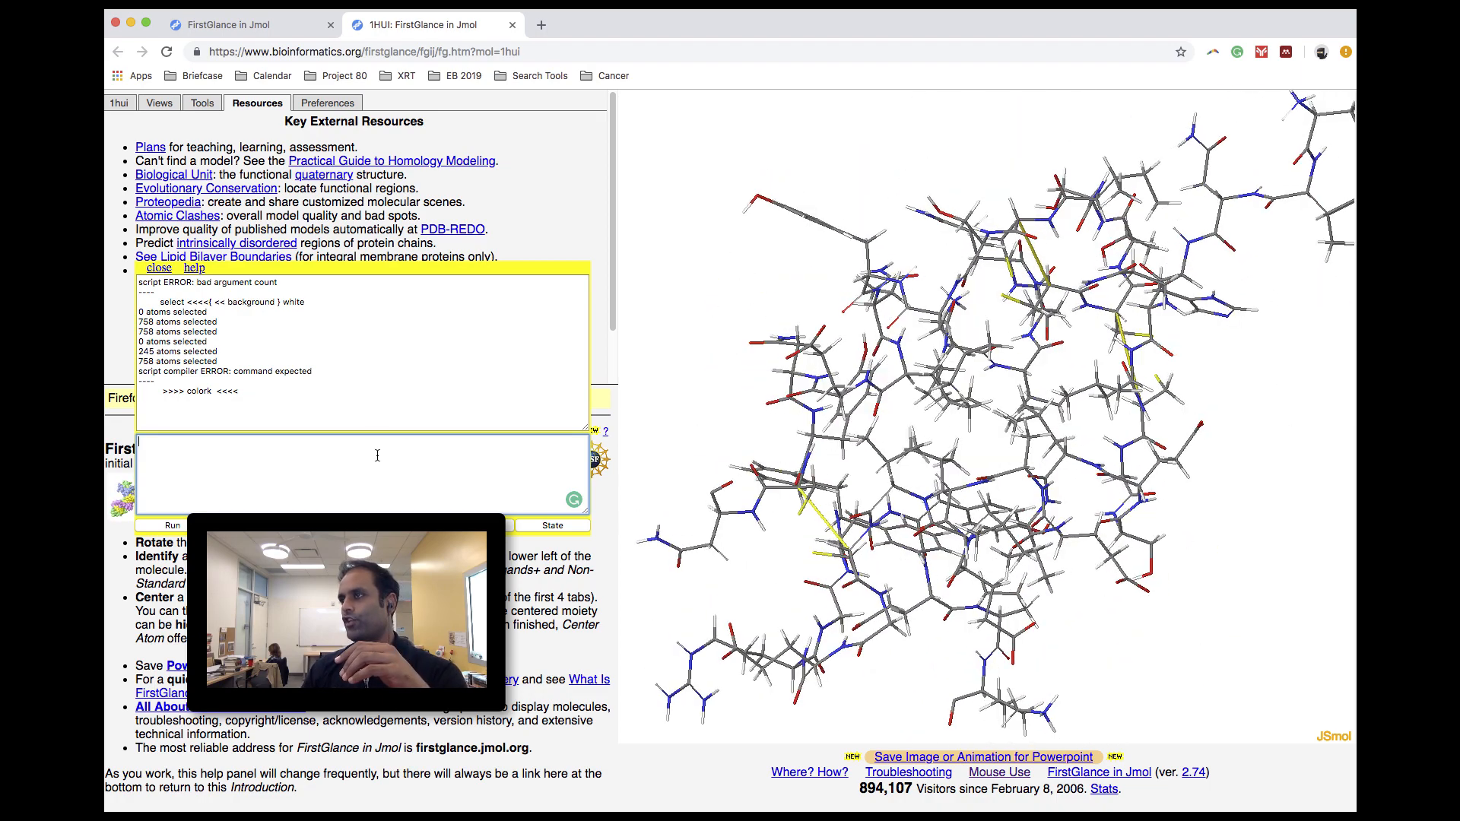
# - Select the backbone atoms with "select backbone" and color them red with a console command
pyautogui.write('sele')
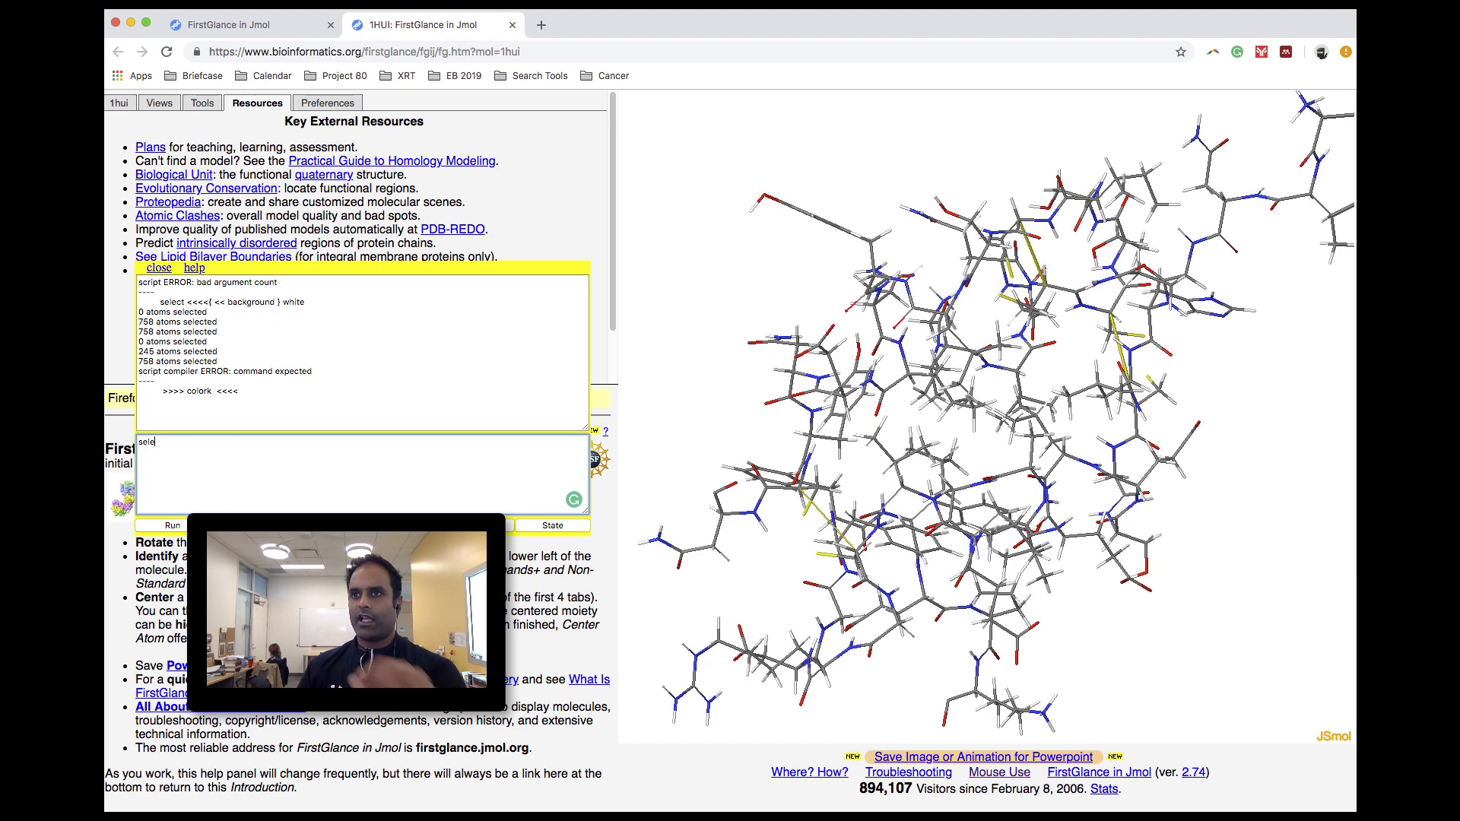
pyautogui.write('ct')
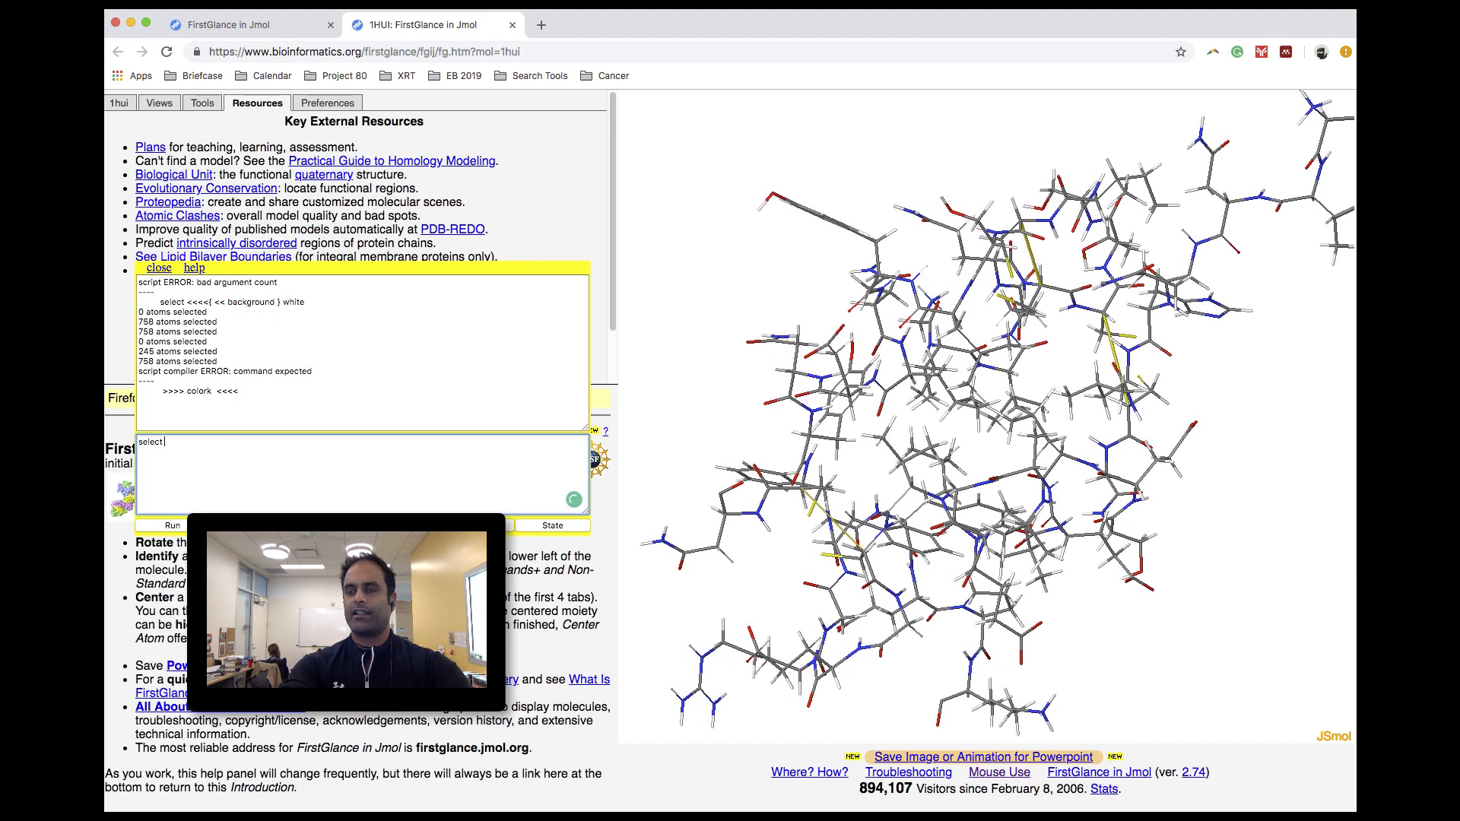
pyautogui.write(' backb')
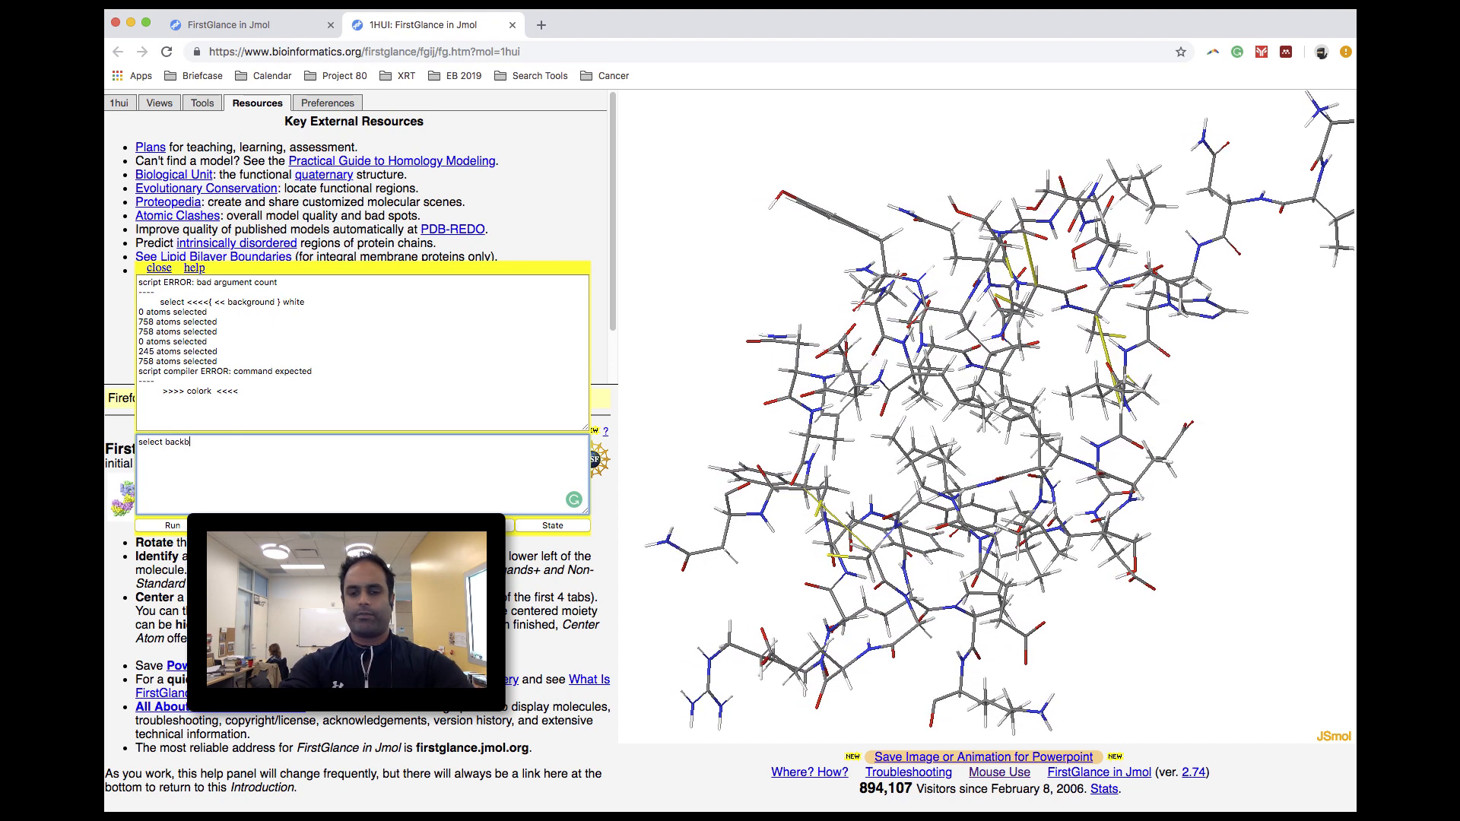
pyautogui.write('one')
pyautogui.press('Return')
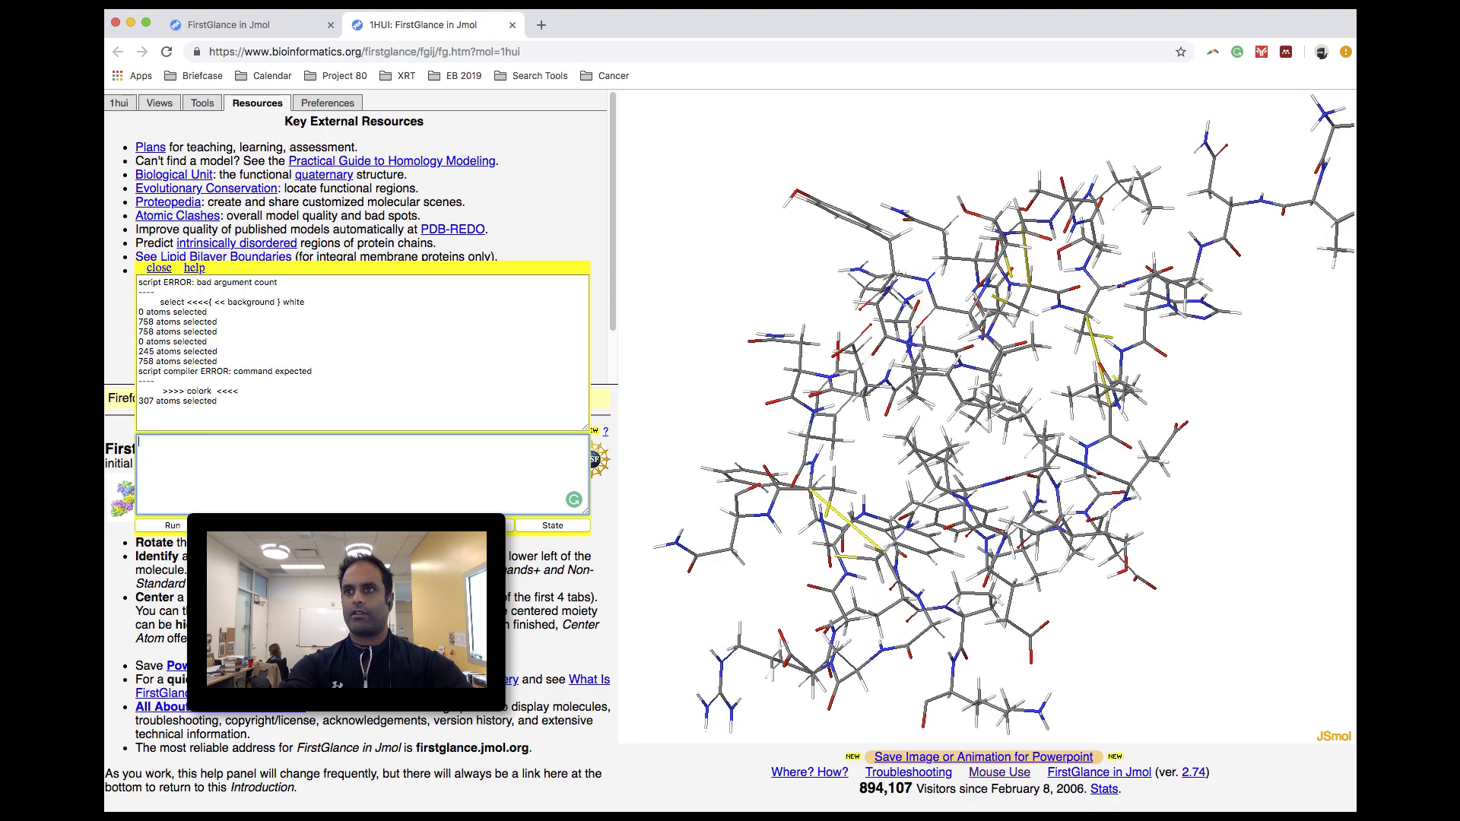
pyautogui.write('color red')
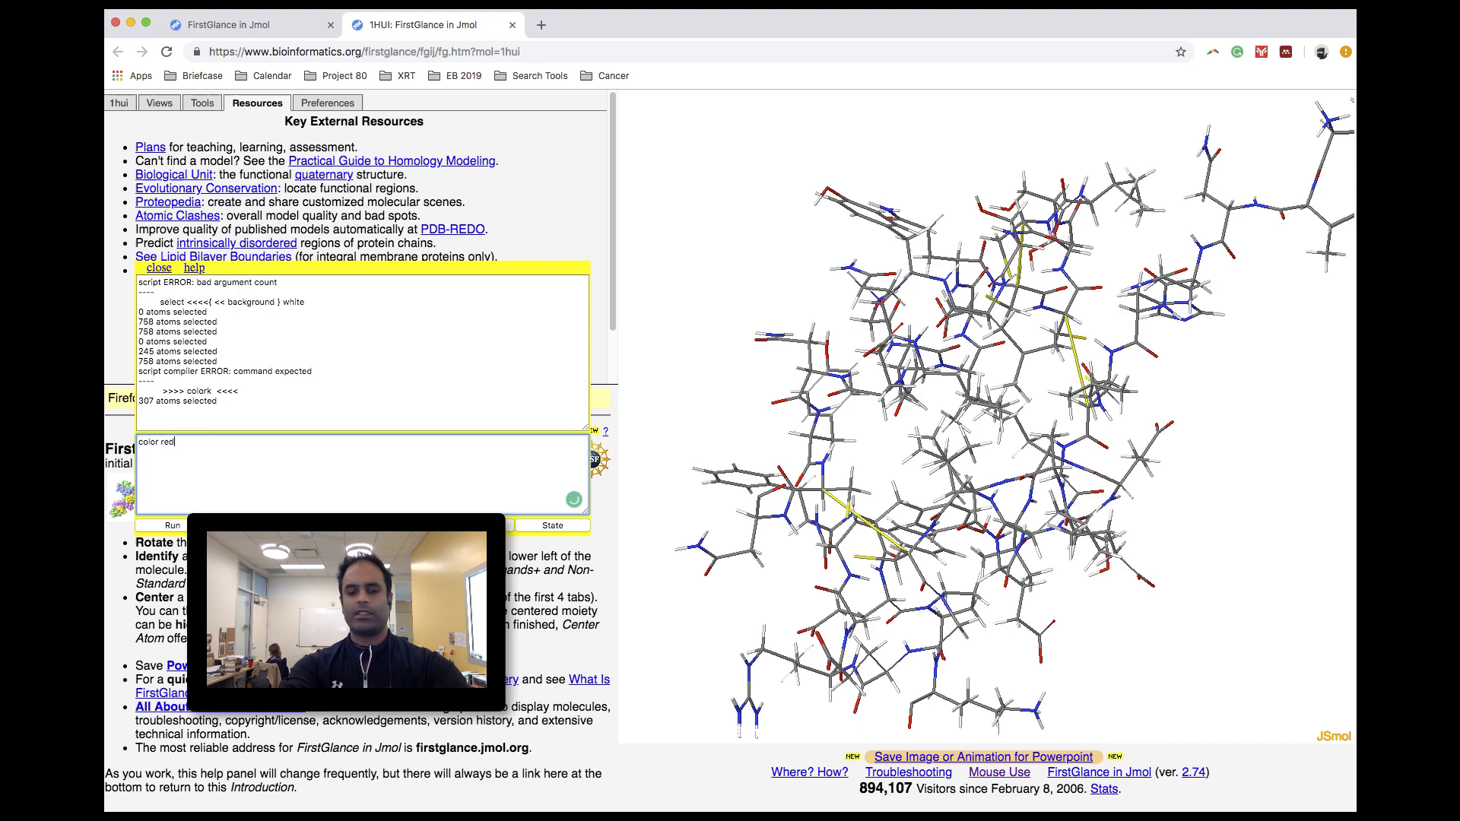
pyautogui.press('Return')
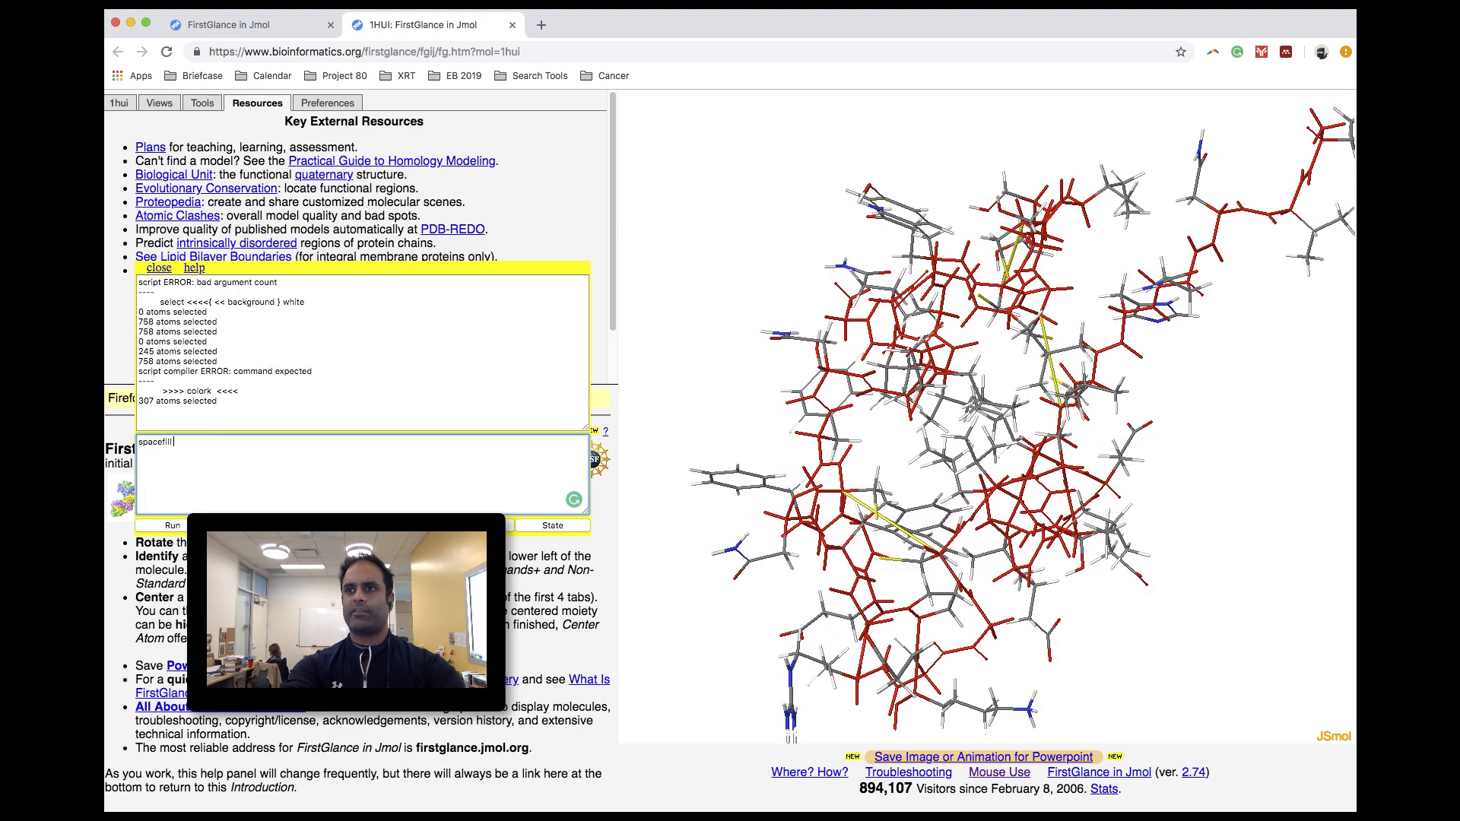
# - Display the selected backbone atoms as small spheres with the console command "spacefill 100"
pyautogui.write('spacefill 100')
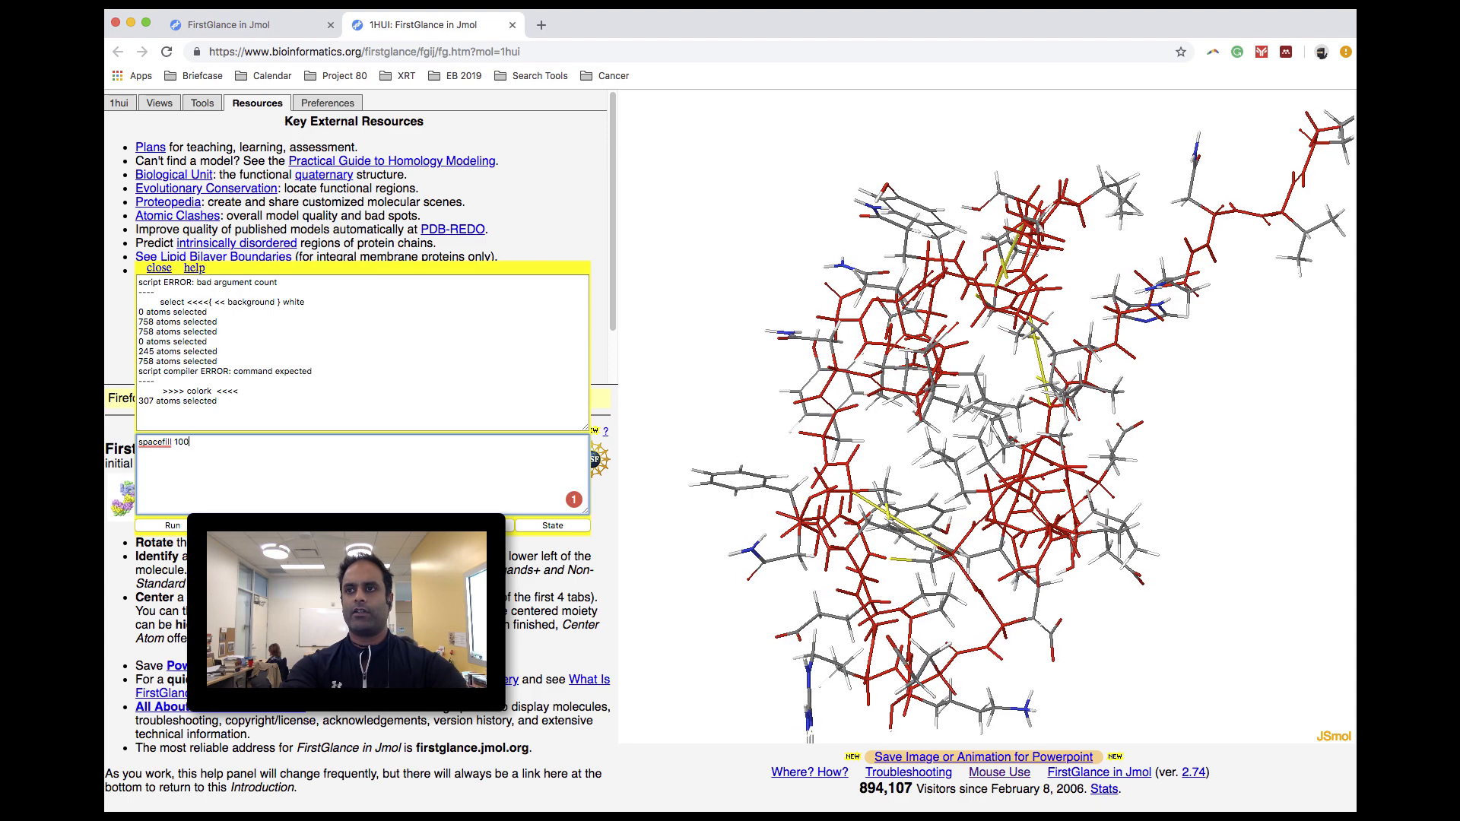
pyautogui.press('Return')
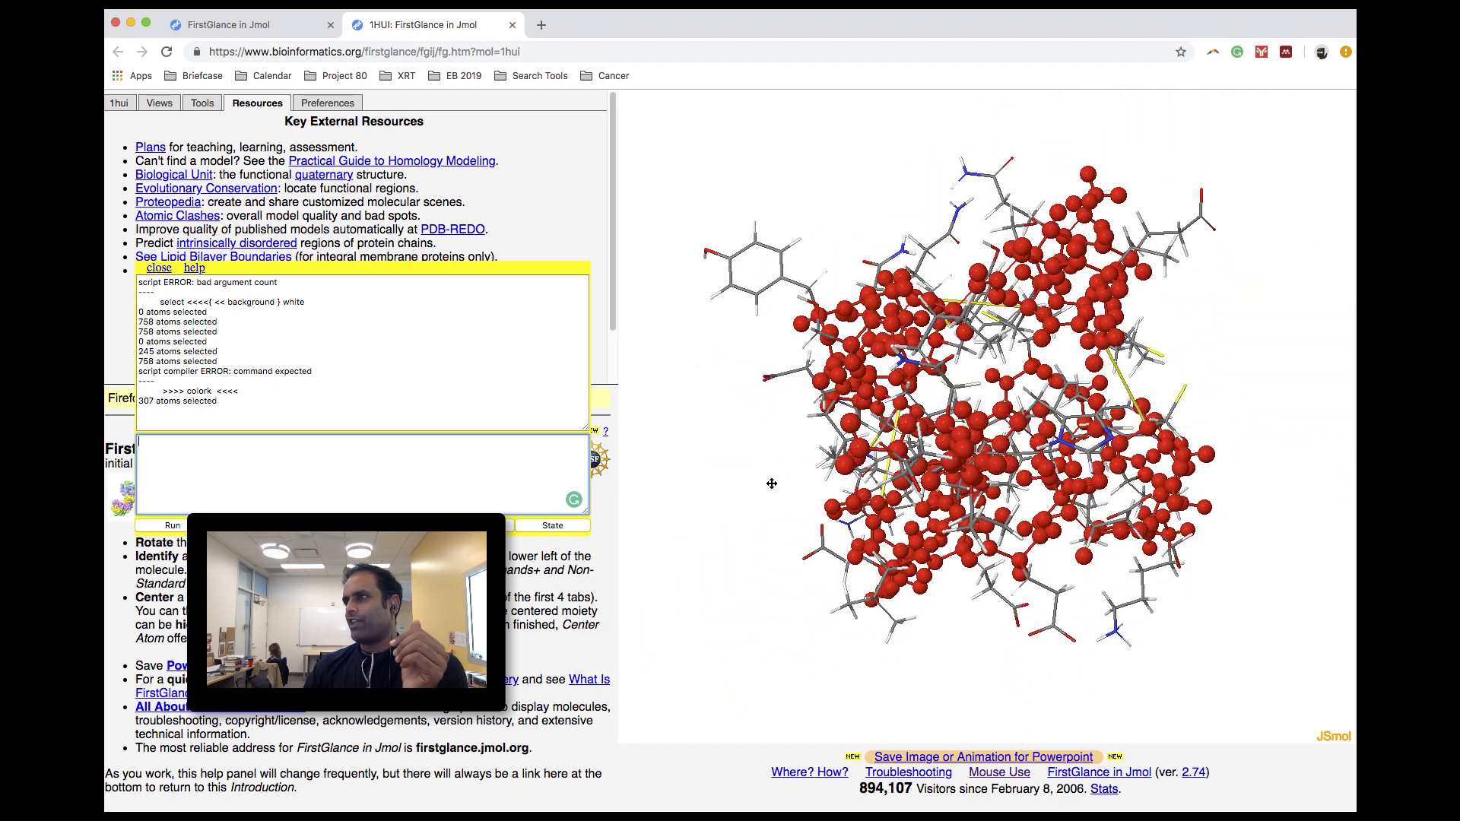
pyautogui.scroll(5, 841, 376)
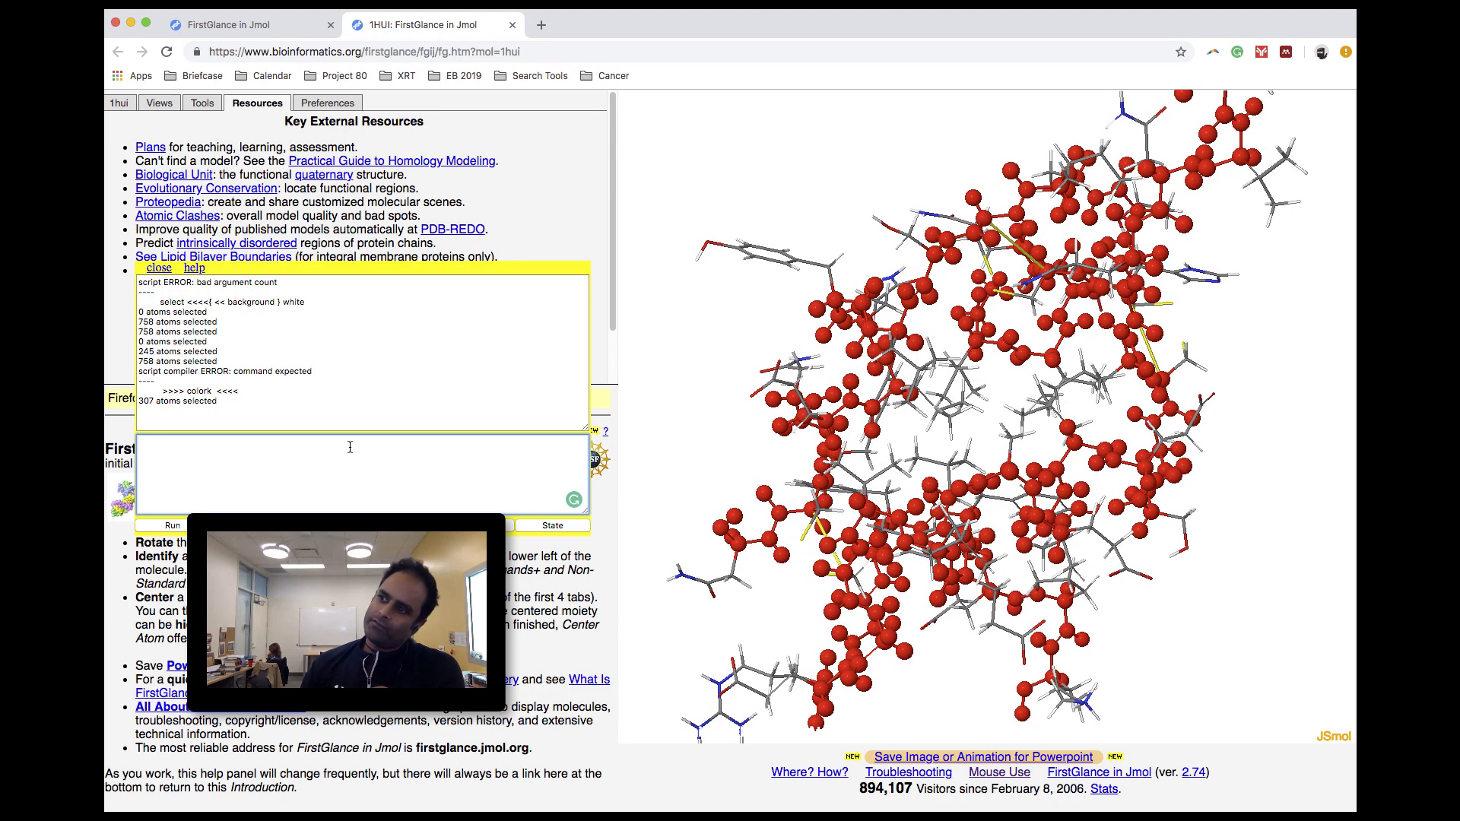
# - Enlarge the backbone spheres to their full default size by running "spacefill" without a value
pyautogui.write('sp')
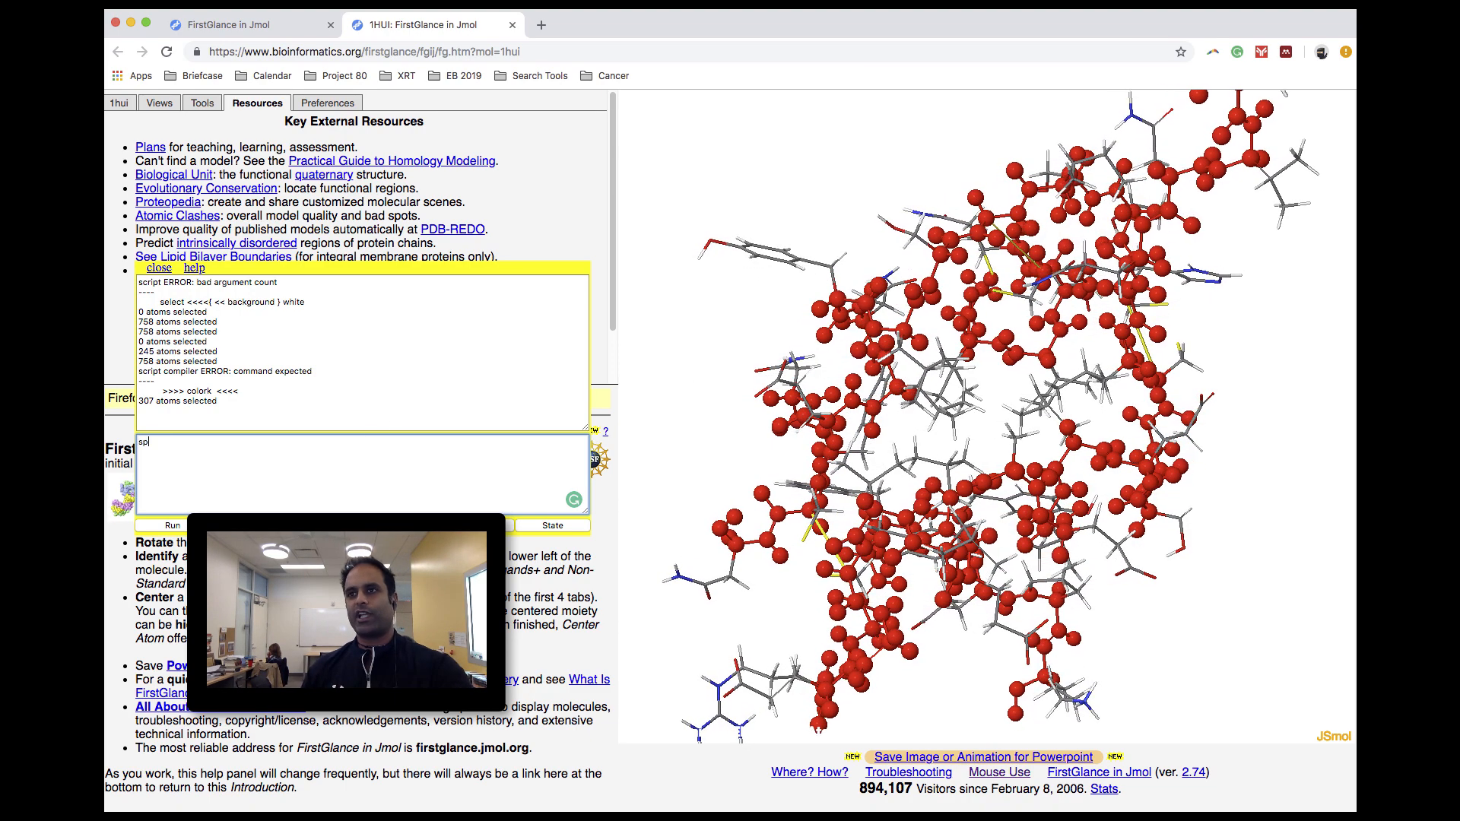
pyautogui.write('ecefill 4')
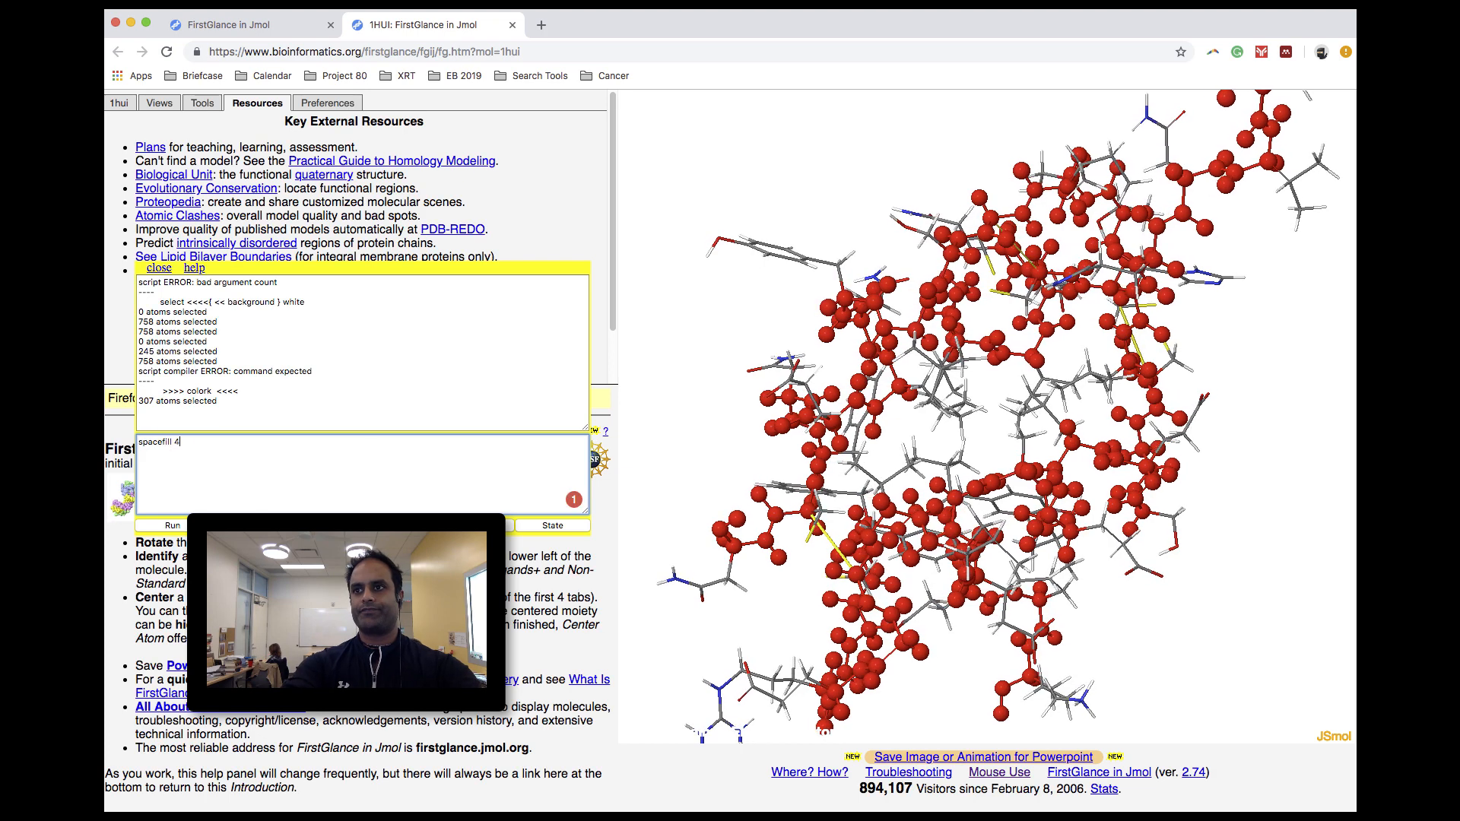
pyautogui.press('Return')
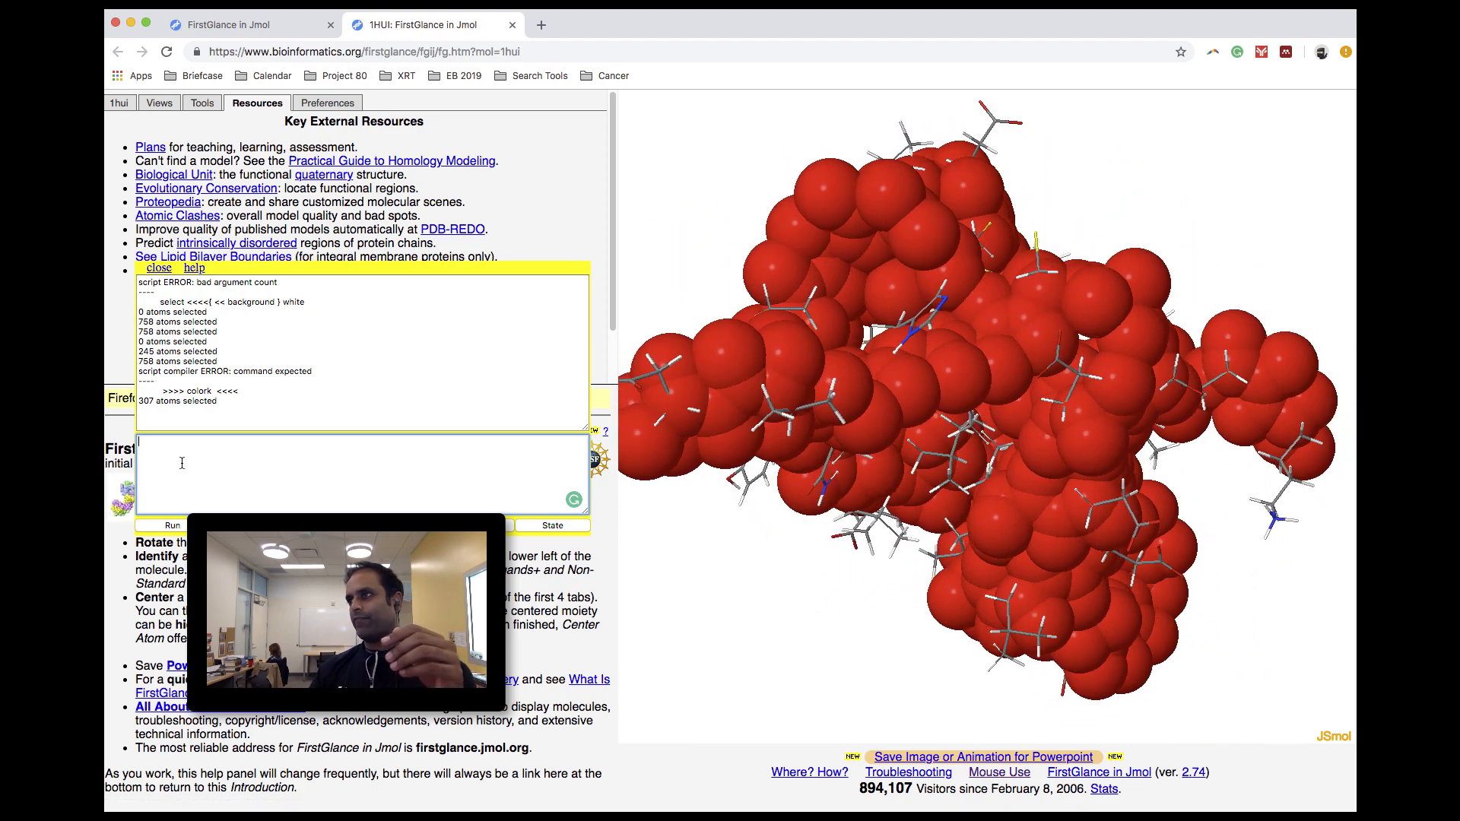
# - Shrink the backbone spheres to an intermediate size with the console command "spacefill 200"
pyautogui.write('space')
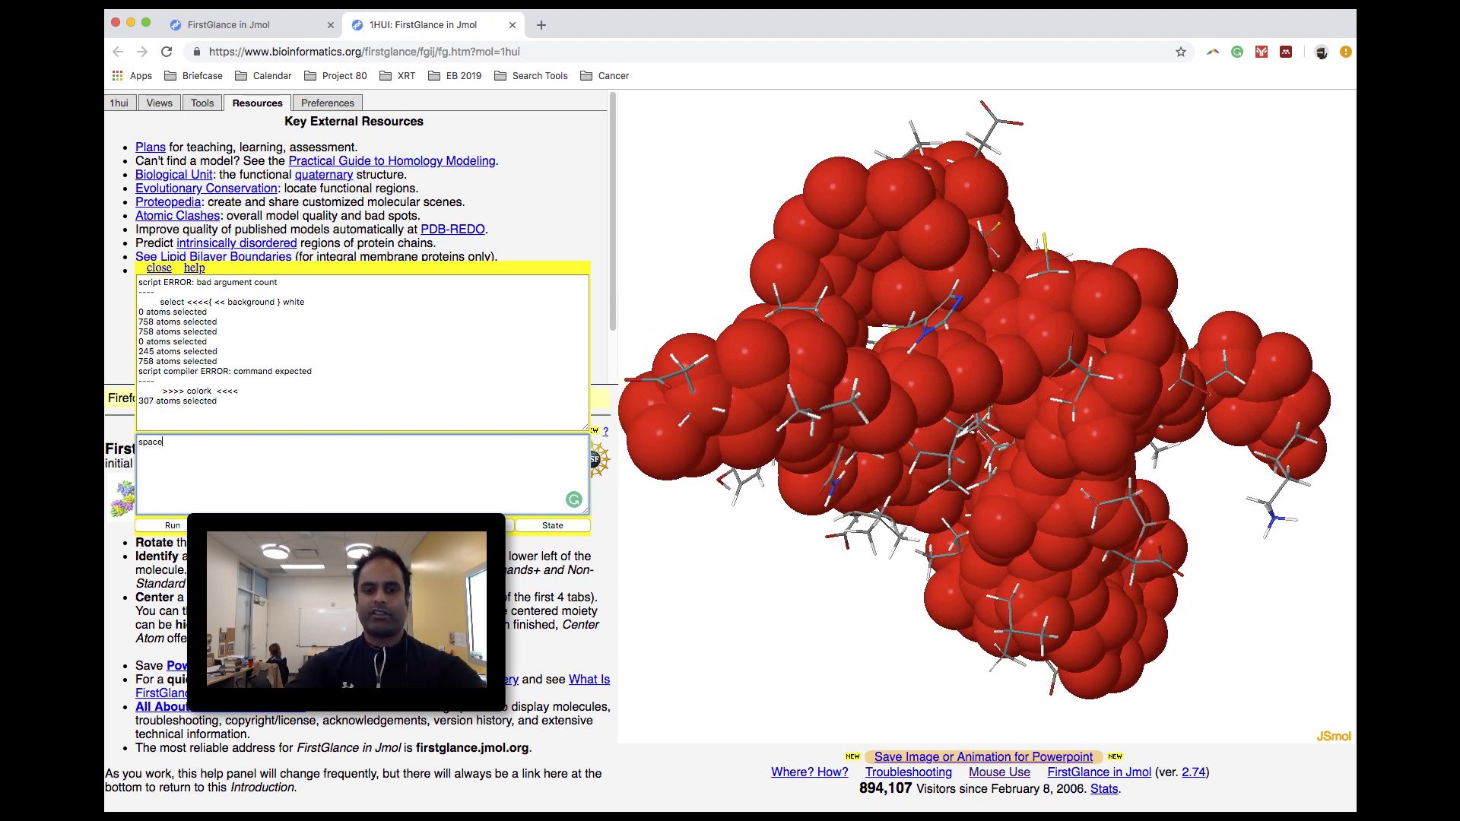
pyautogui.write('fill 50%')
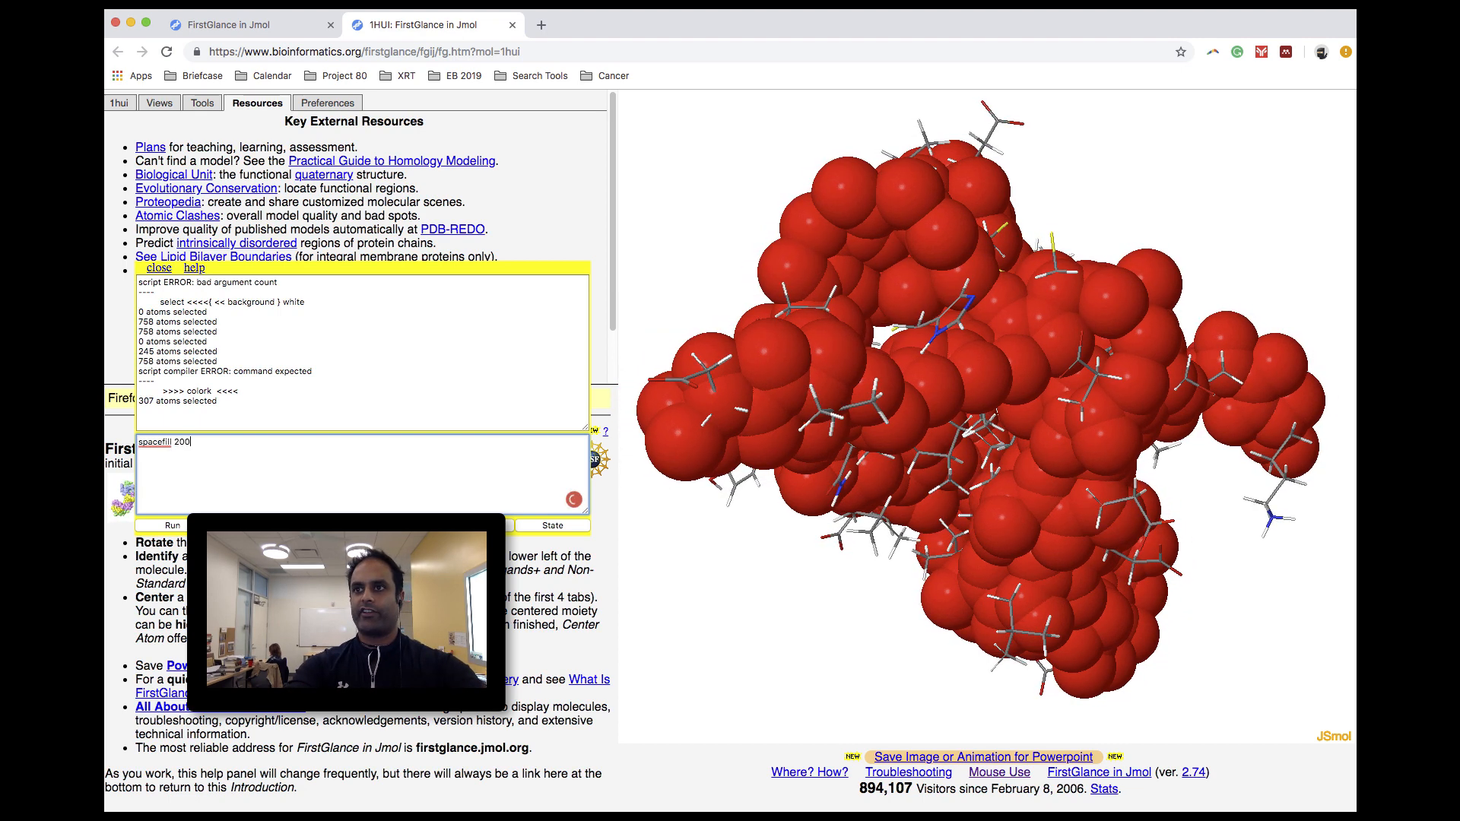
pyautogui.press('Return')
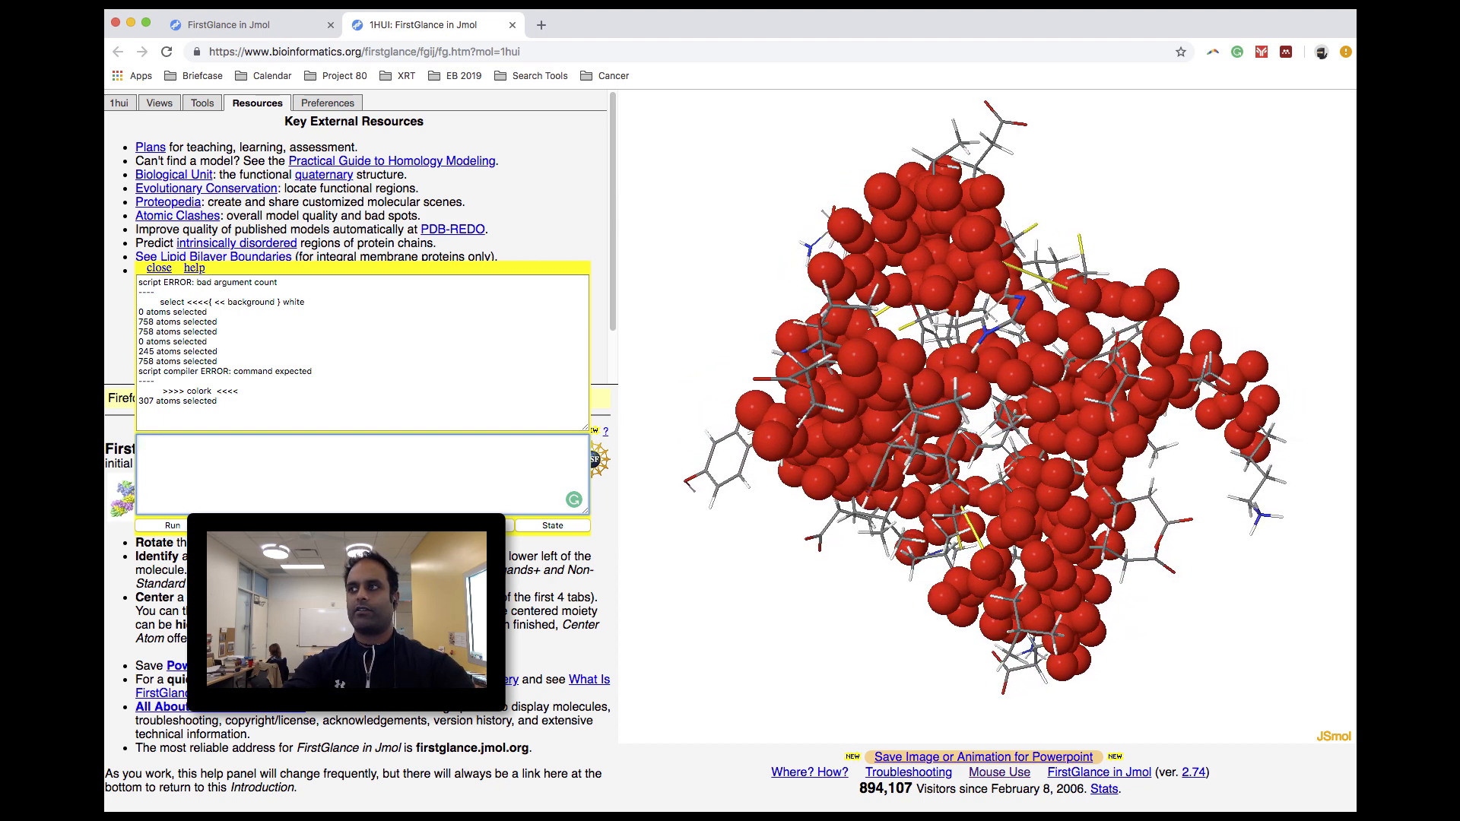
# - Try to select every atom outside the backbone with the console command "select all not backbone"
pyautogui.write('select all')
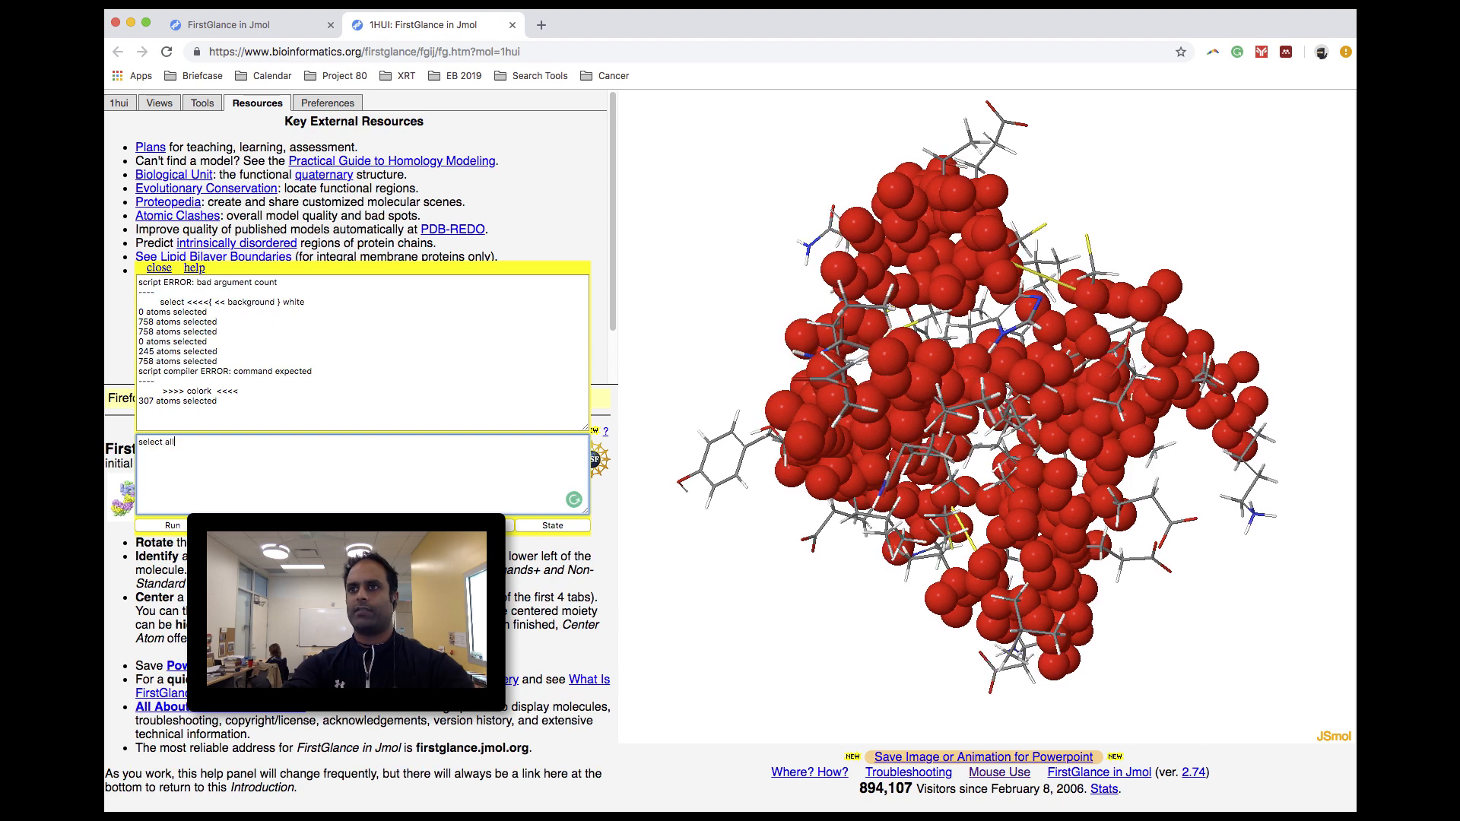
pyautogui.write(' not')
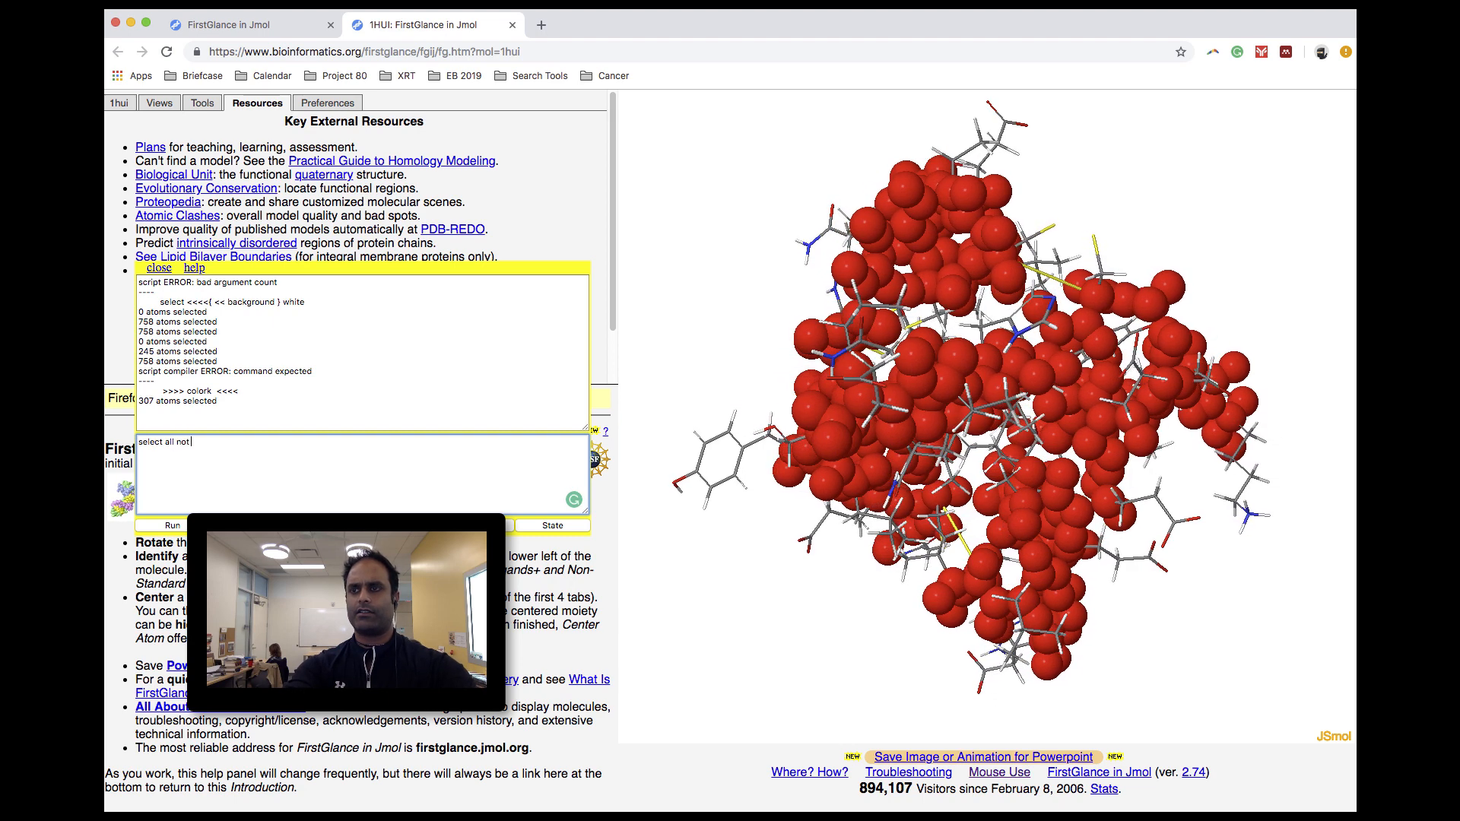
pyautogui.write(' backbone')
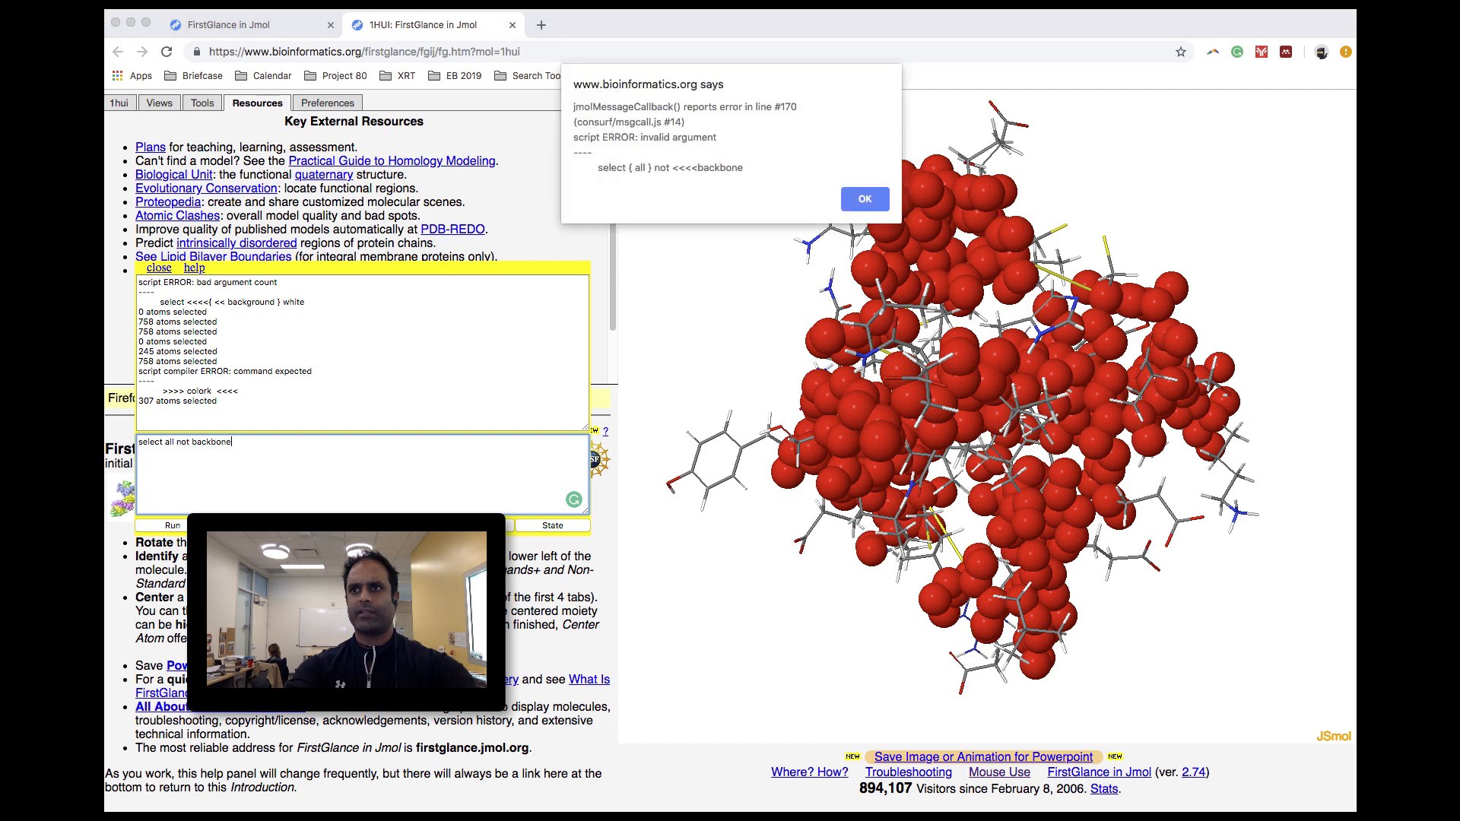
pyautogui.press('Return')
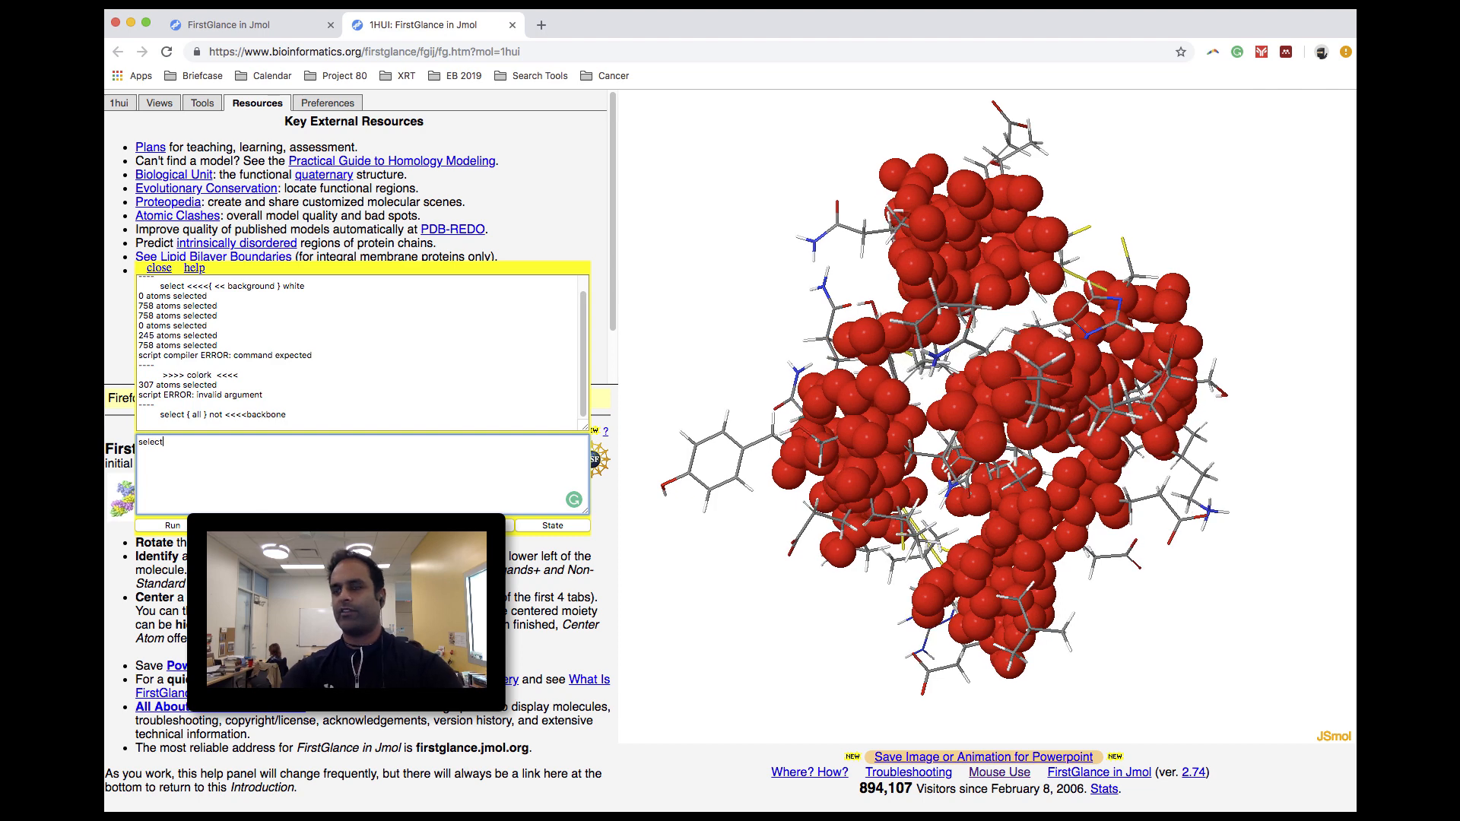
# - Select all atoms and show them as thick white sticks, with only the backbone selected and colored red
pyautogui.press('Return')
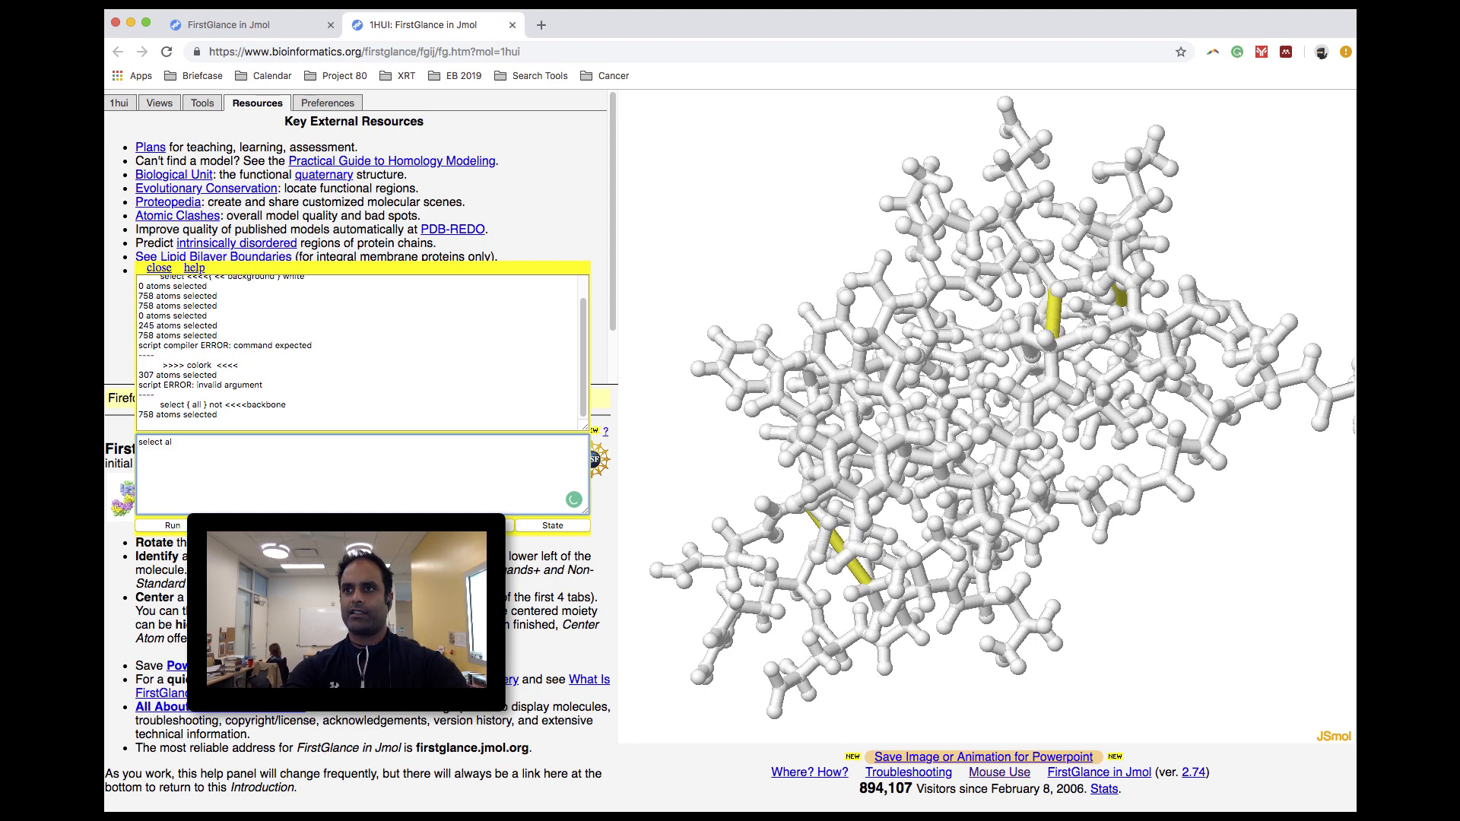
pyautogui.write('one')
pyautogui.press('Return')
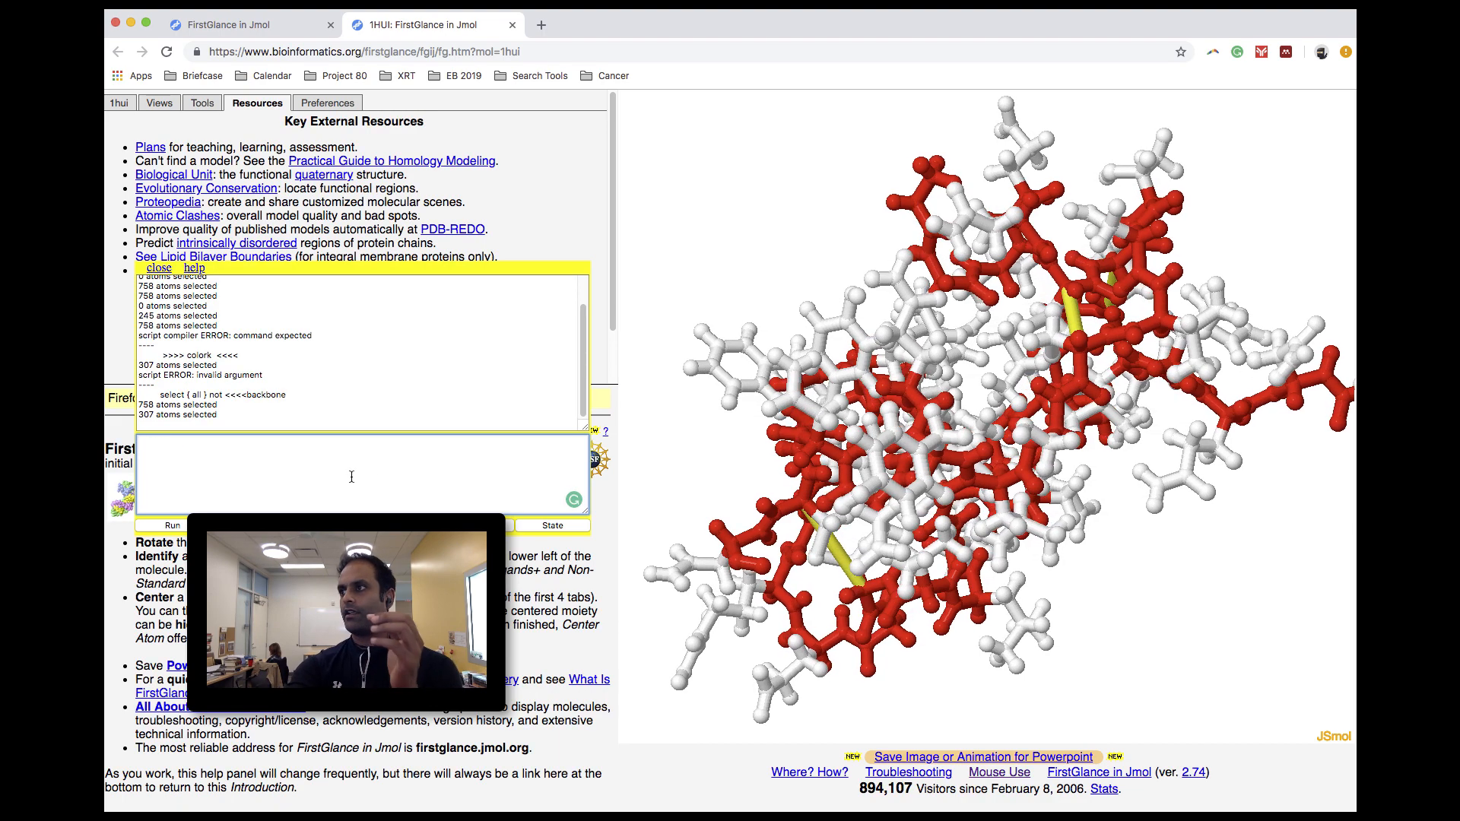
# - Examine how the white side chains attach to the red backbone, up close and from different angles
pyautogui.moveTo(985, 476); pyautogui.dragTo(690, 366)
pyautogui.scroll(5, 947, 454)
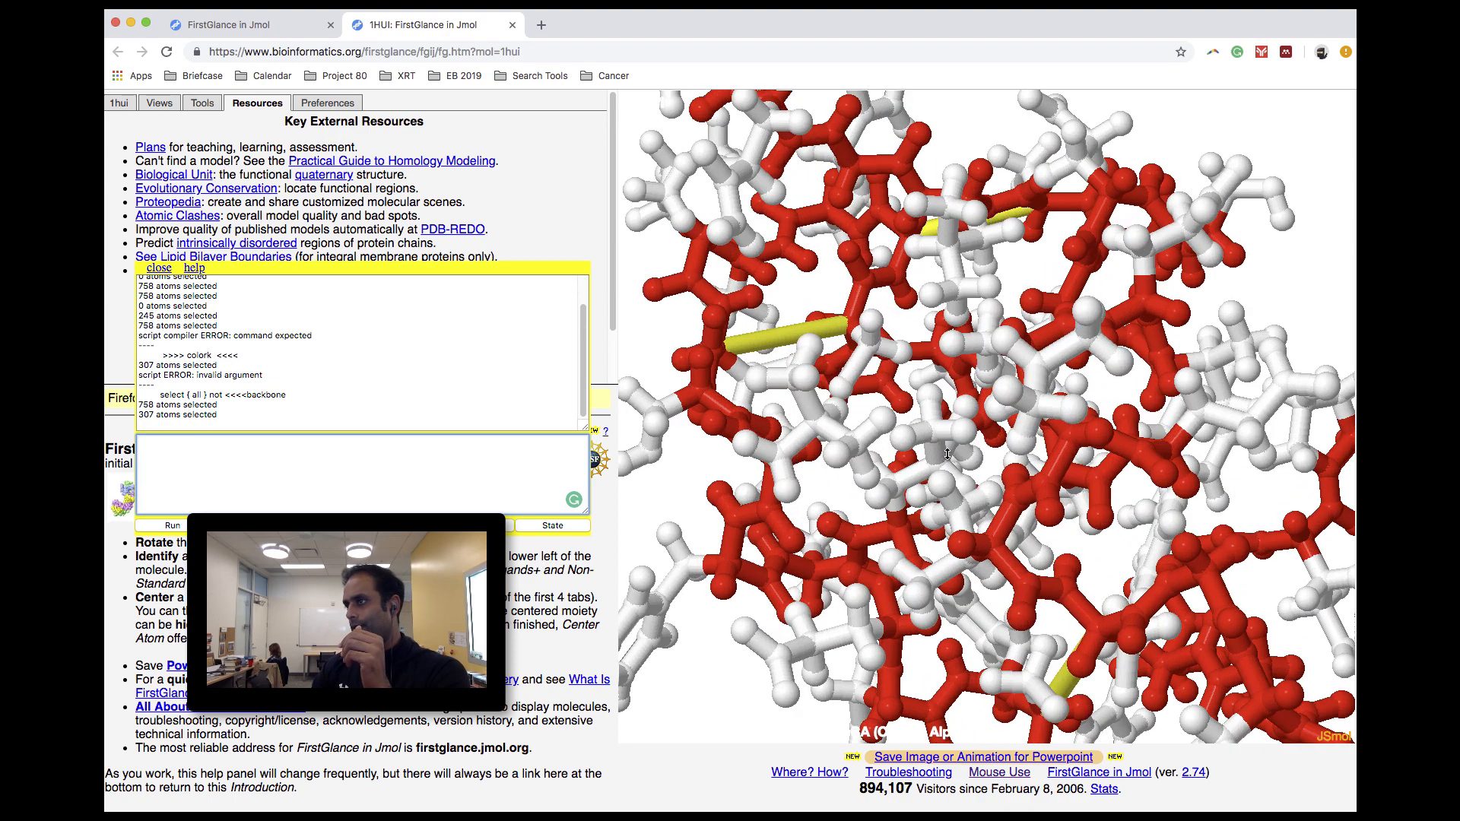
pyautogui.scroll(8, 946, 454)
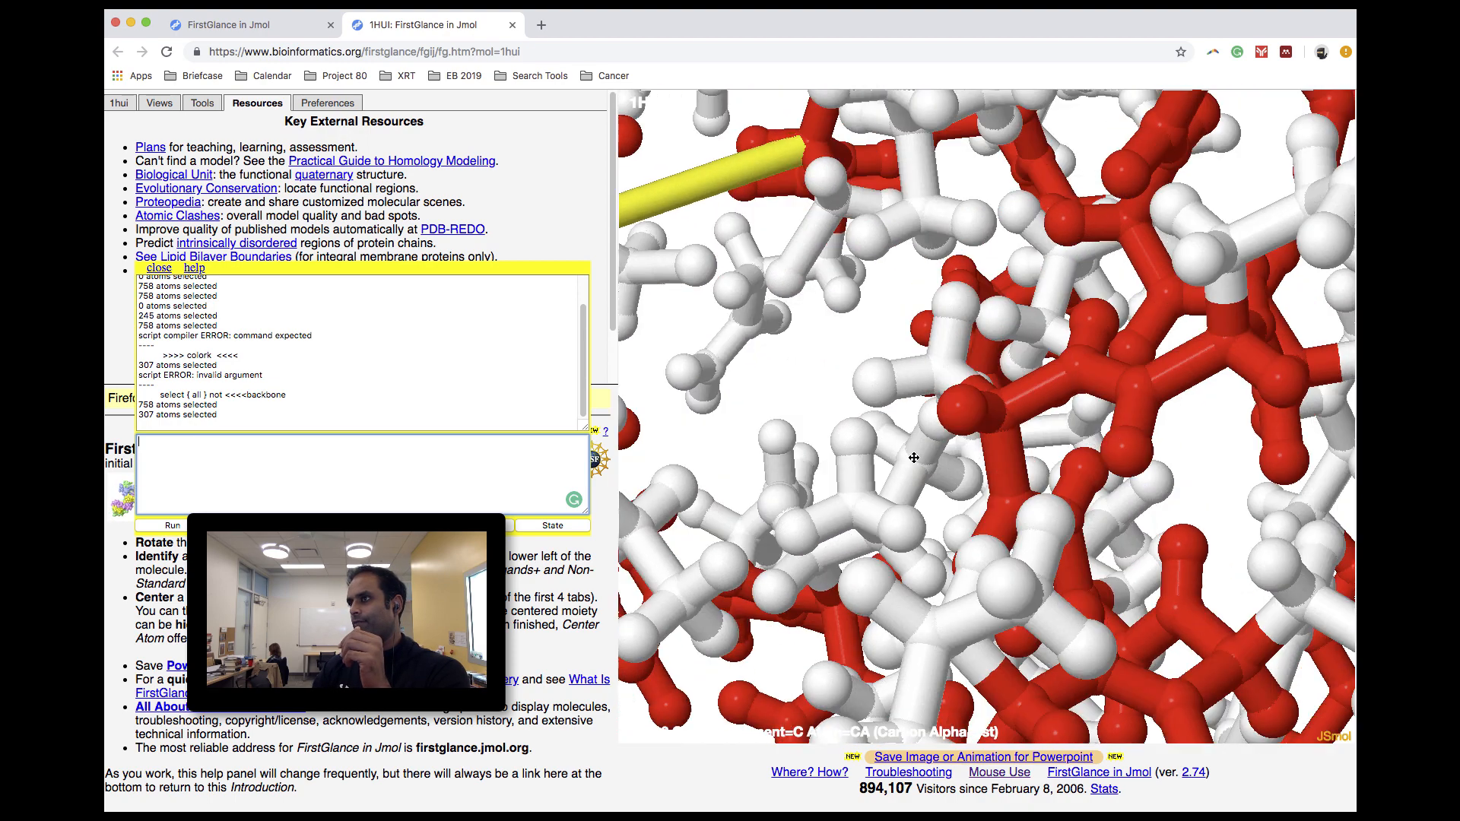
pyautogui.moveTo(913, 456); pyautogui.dragTo(863, 435)
pyautogui.scroll(-8, 863, 435)
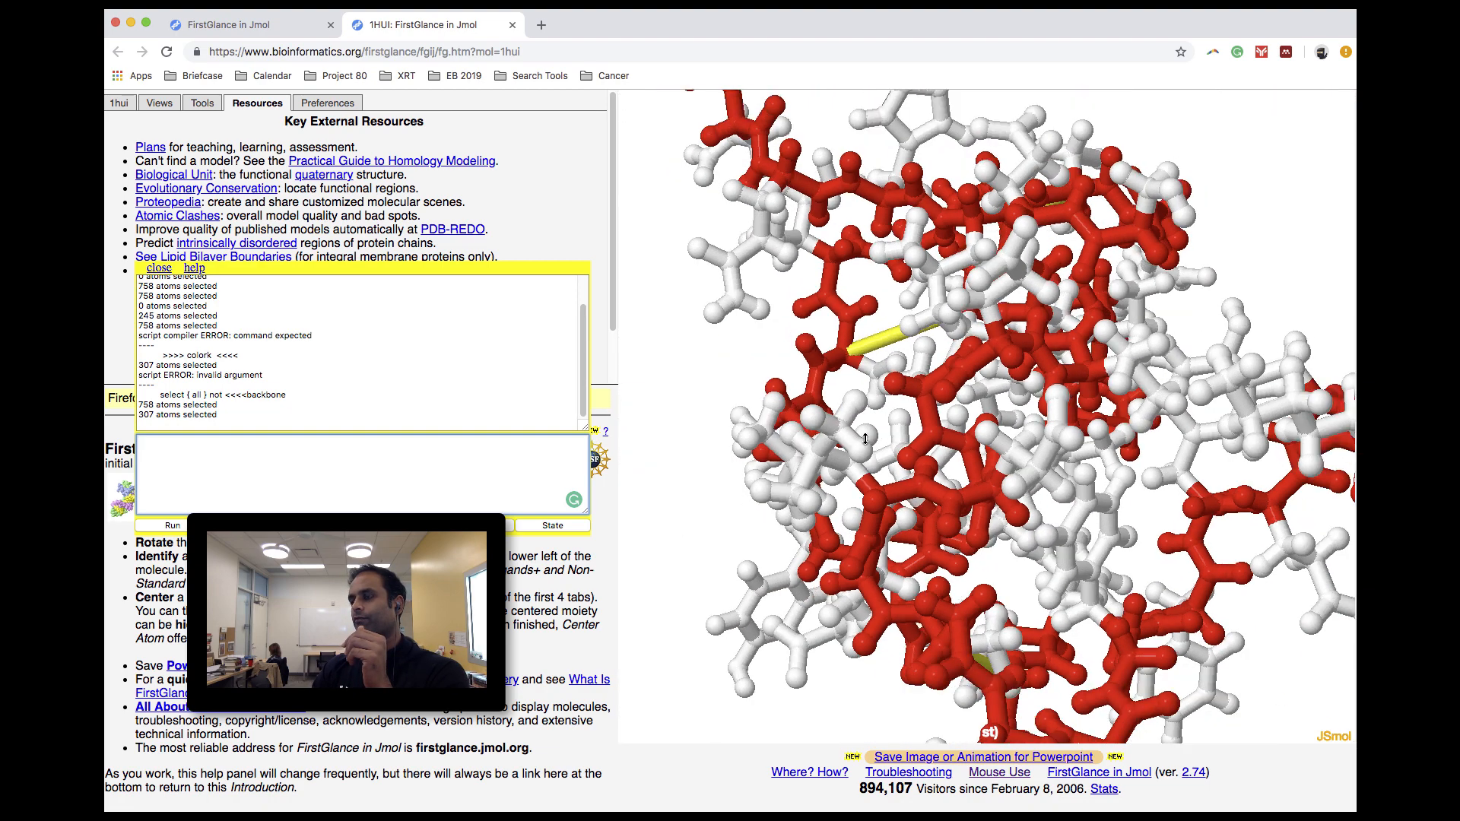
pyautogui.scroll(-3, 864, 442)
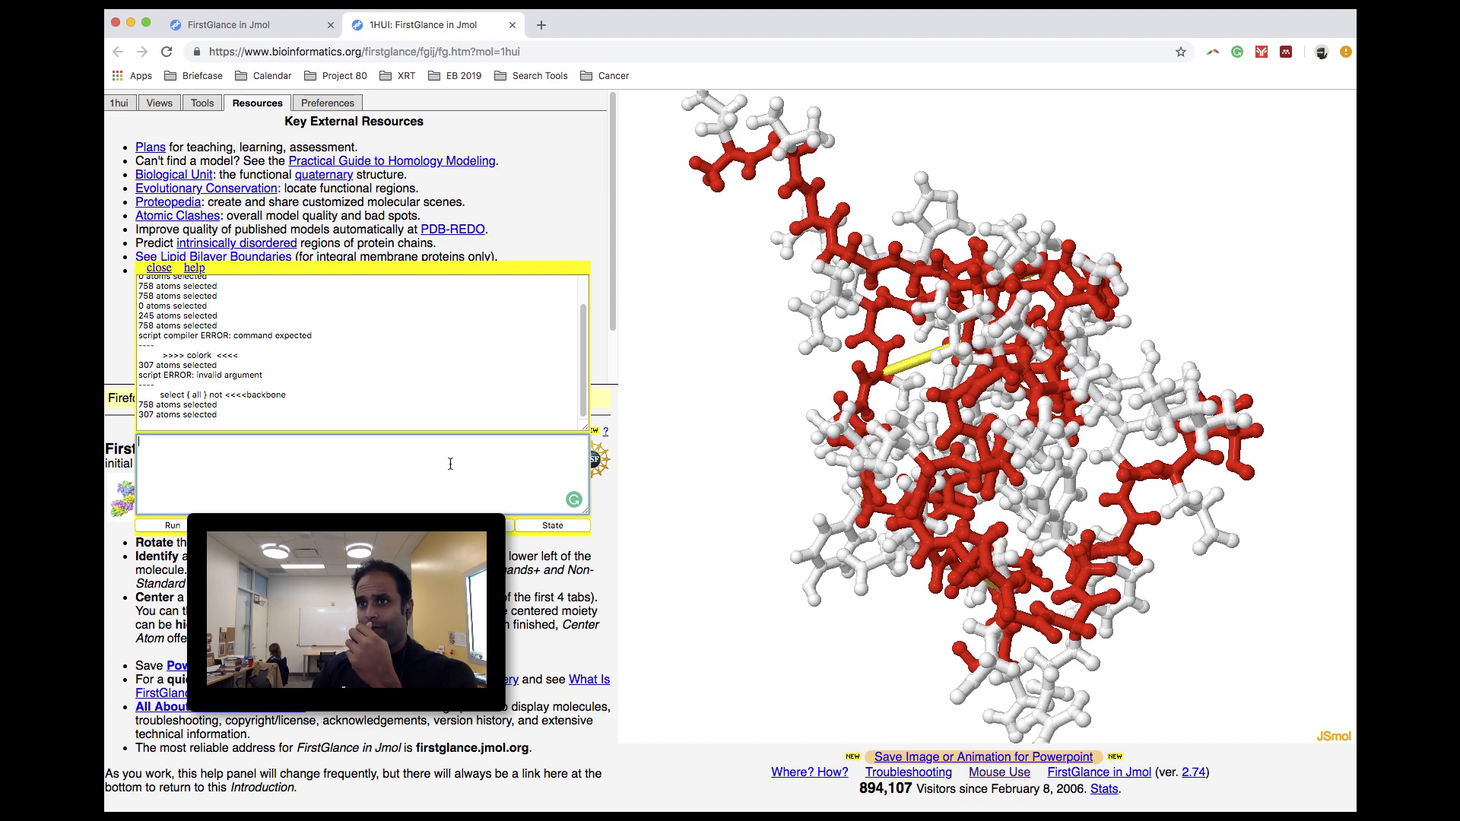
# - Add a cartoon trace along the selected backbone with the console command "cartoon 100"
pyautogui.write('cart')
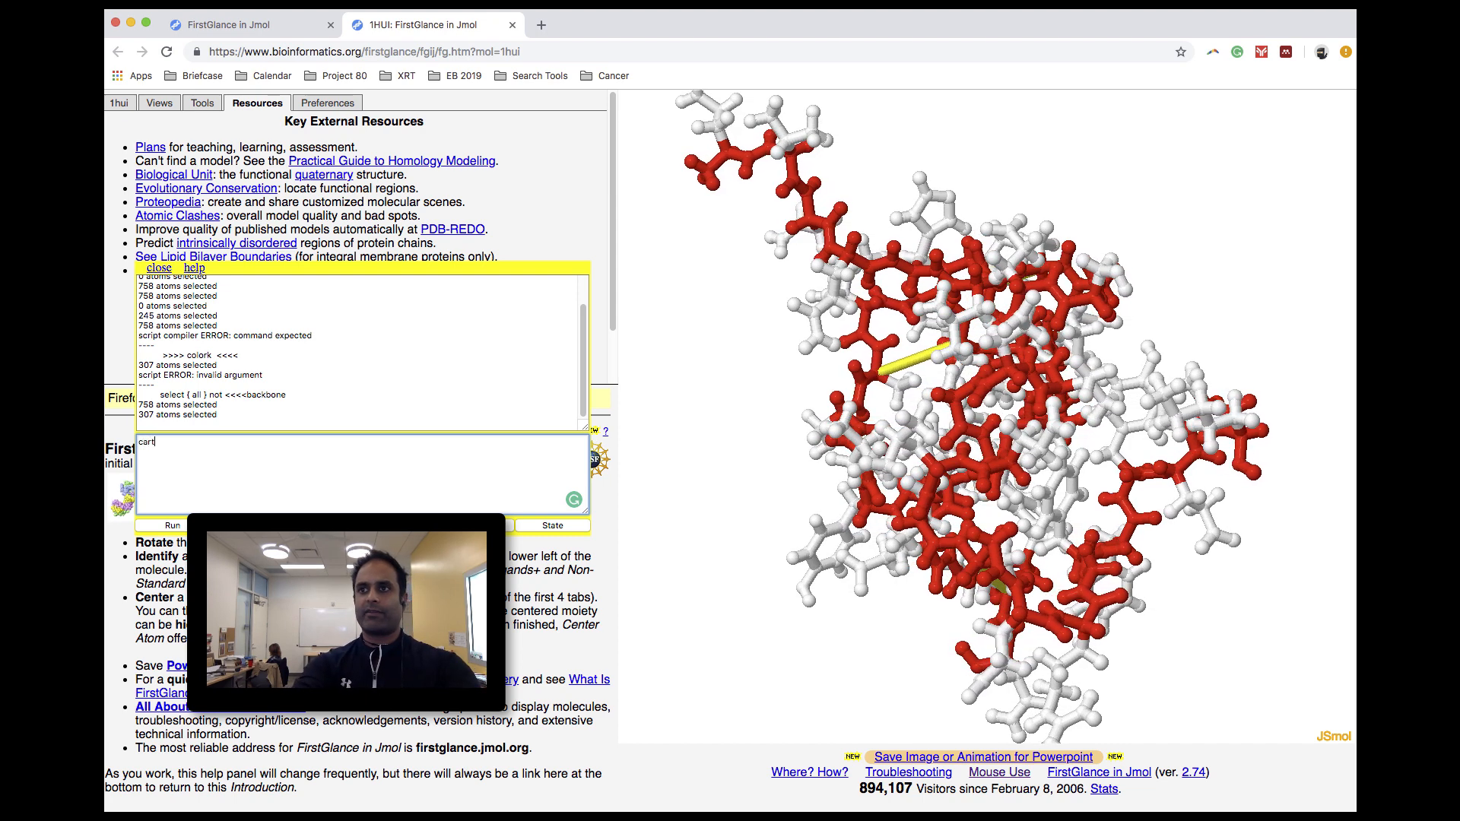
pyautogui.write('oon 100')
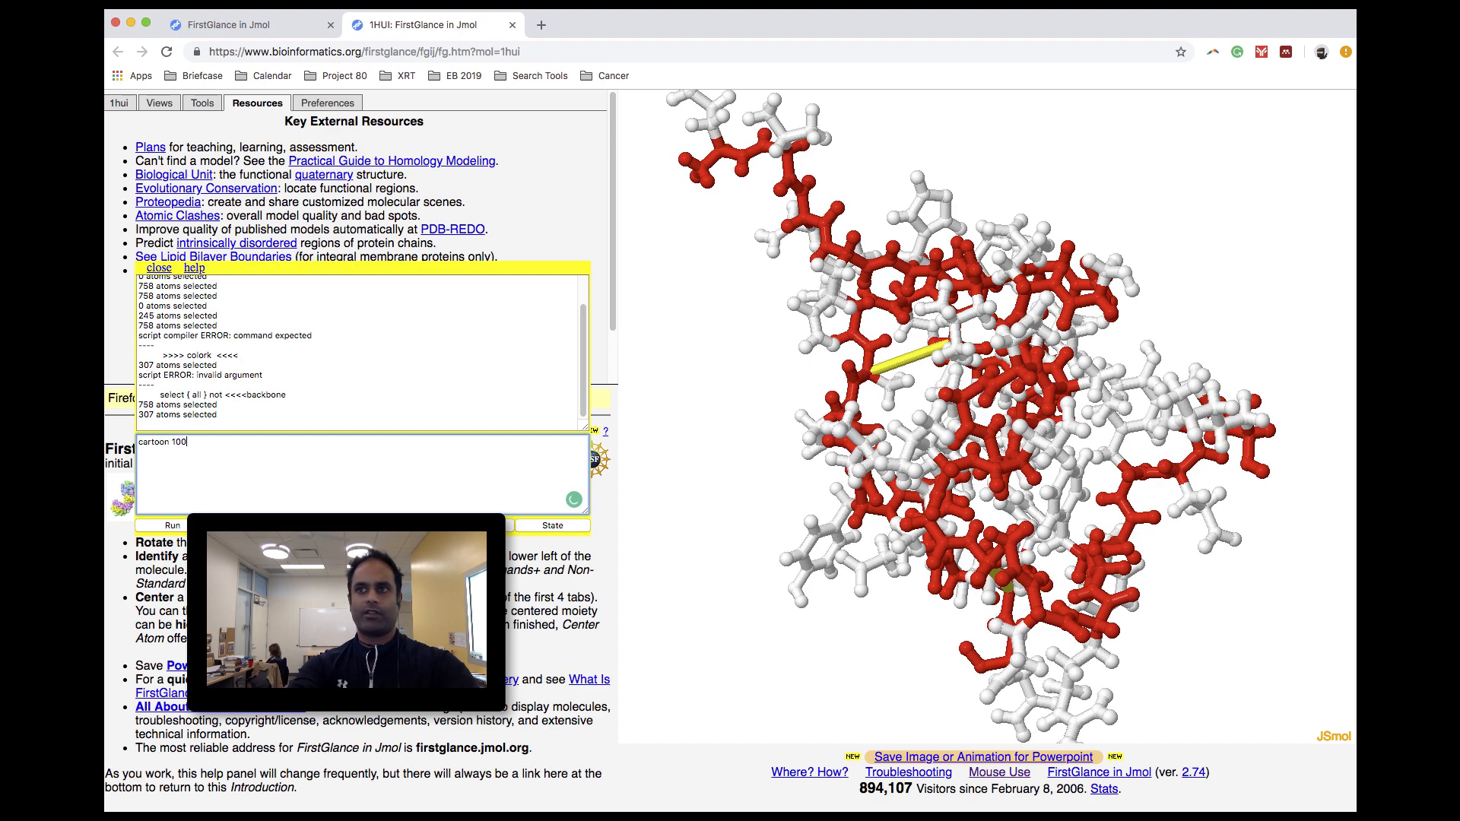
pyautogui.press('Return')
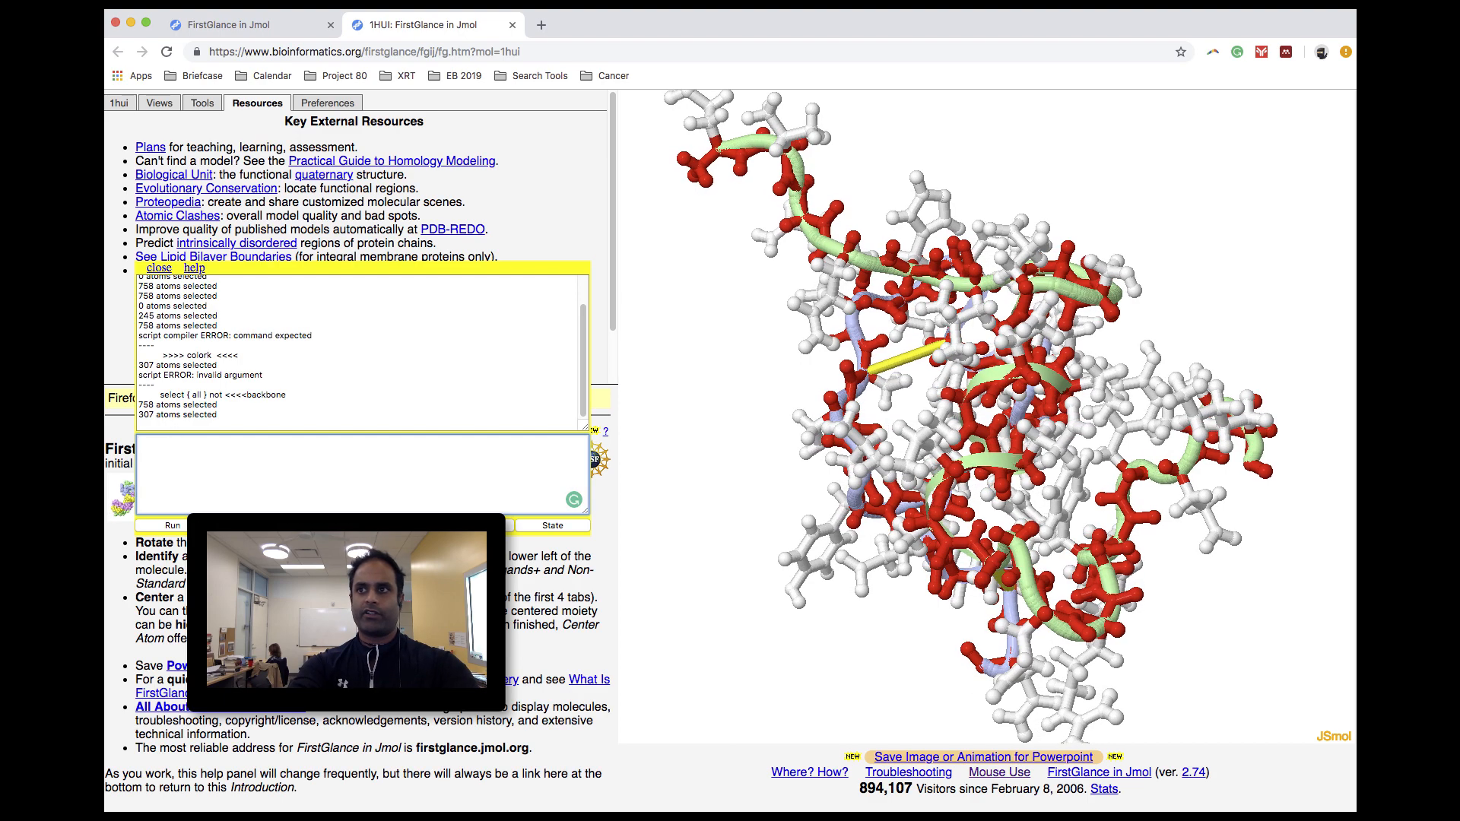
# - Examine how the cartoon trace follows the red backbone through both chains, up close and from several angles
pyautogui.moveTo(1083, 436); pyautogui.dragTo(1105, 654)
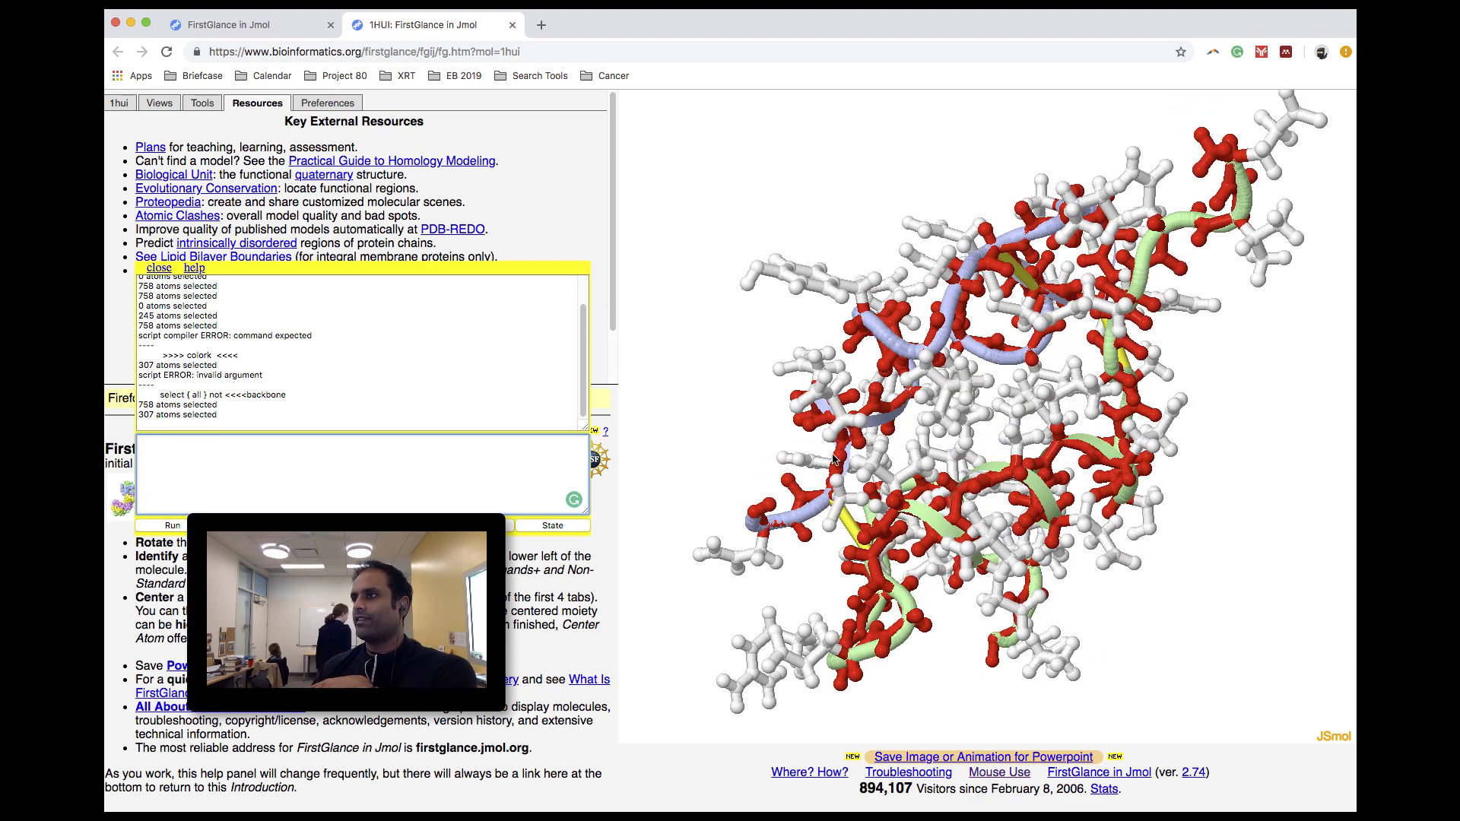
pyautogui.moveTo(1076, 304); pyautogui.dragTo(916, 306)
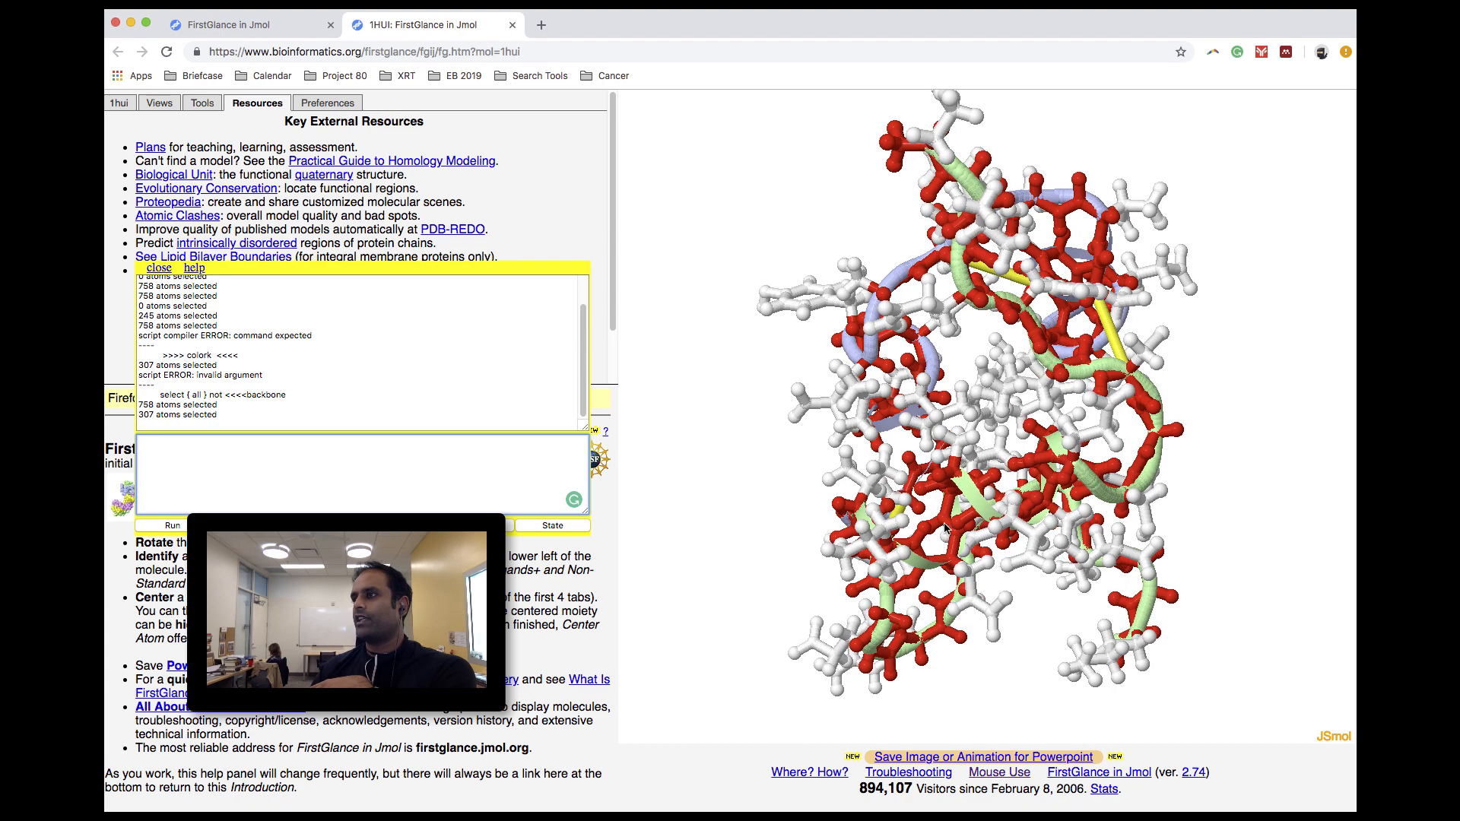
pyautogui.scroll(10, 945, 530)
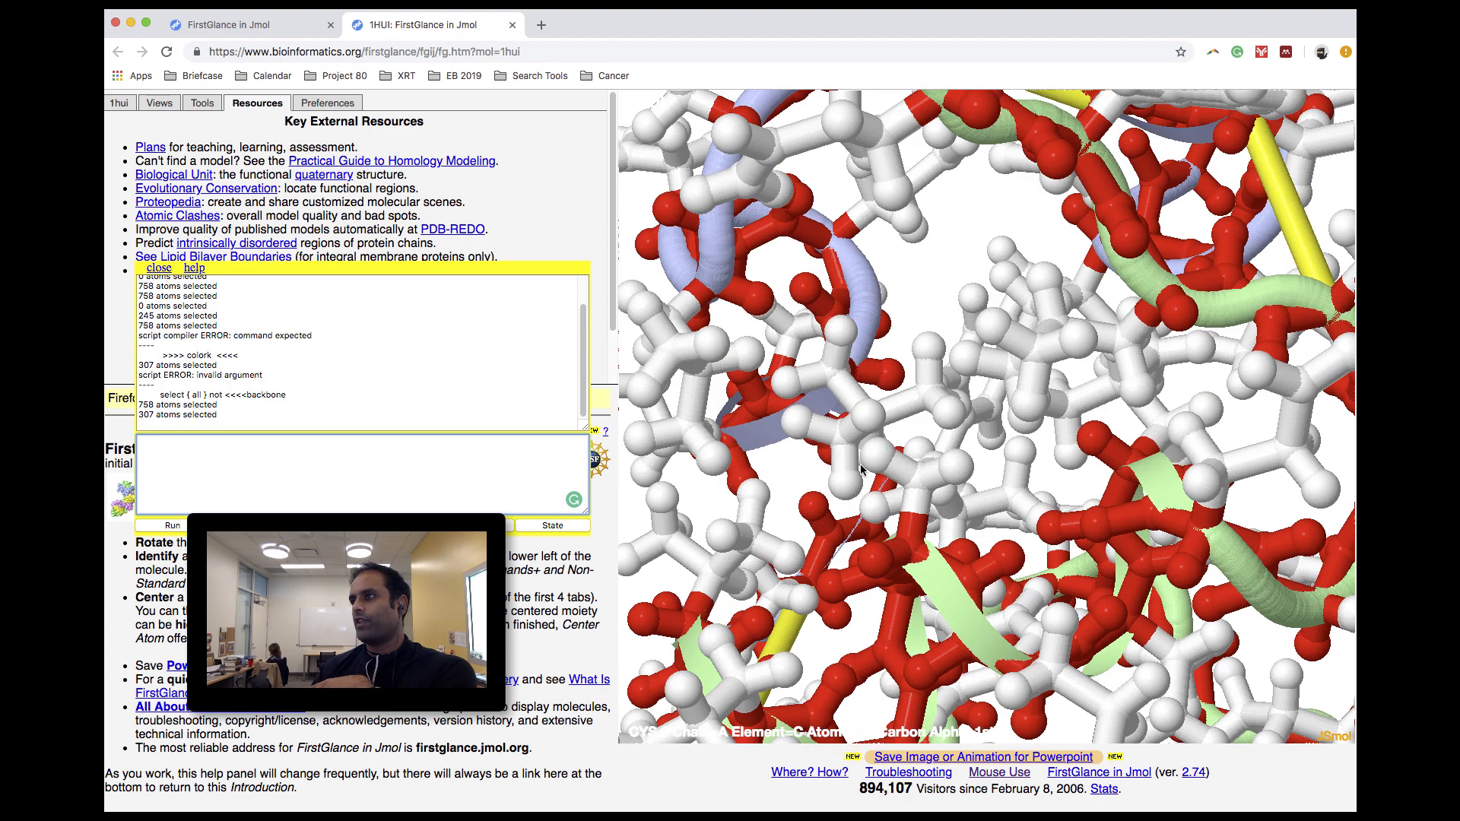
pyautogui.scroll(2, 860, 470)
pyautogui.moveTo(802, 327); pyautogui.dragTo(744, 467)
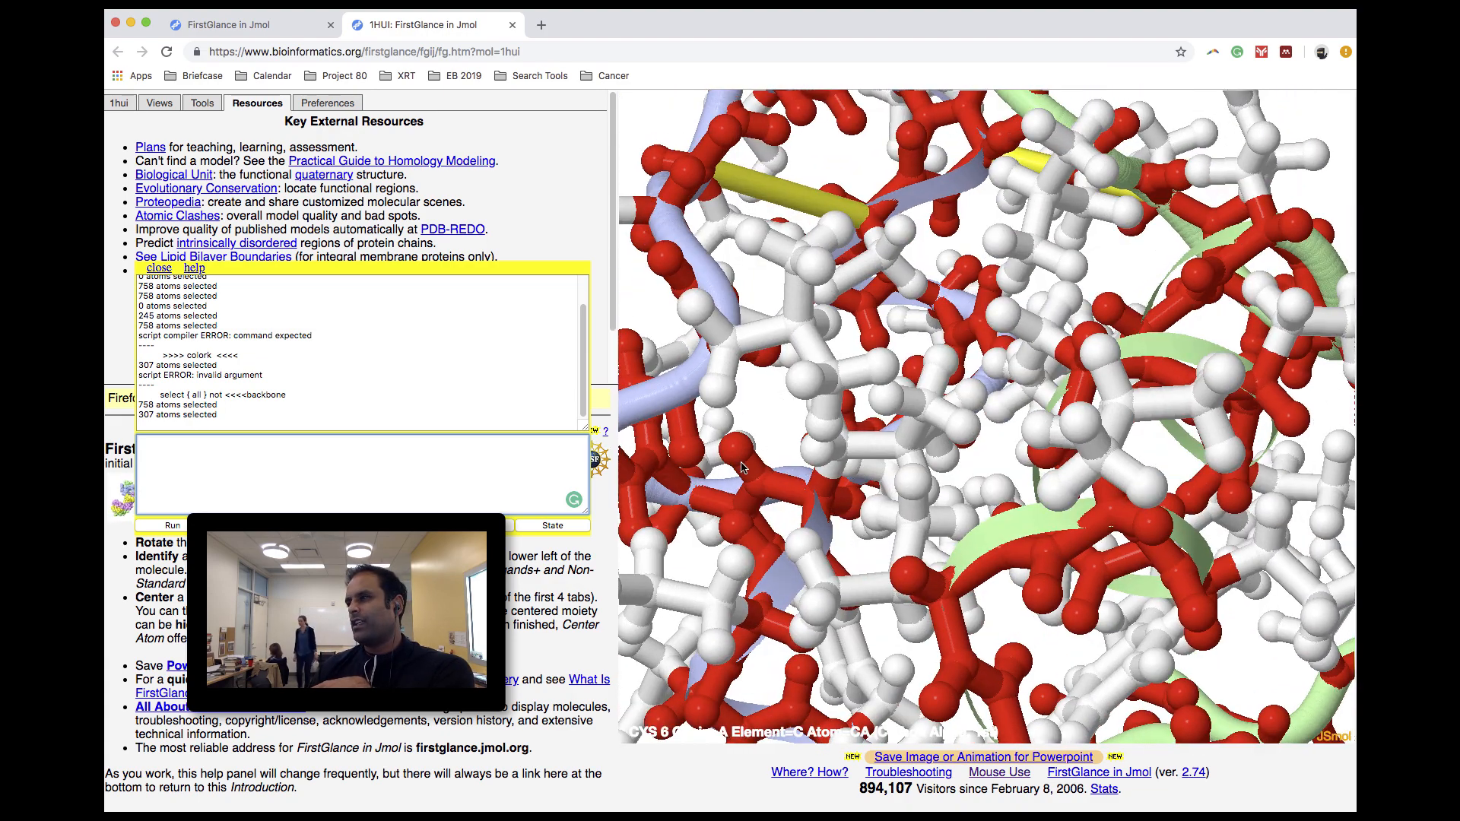
pyautogui.scroll(-8, 744, 467)
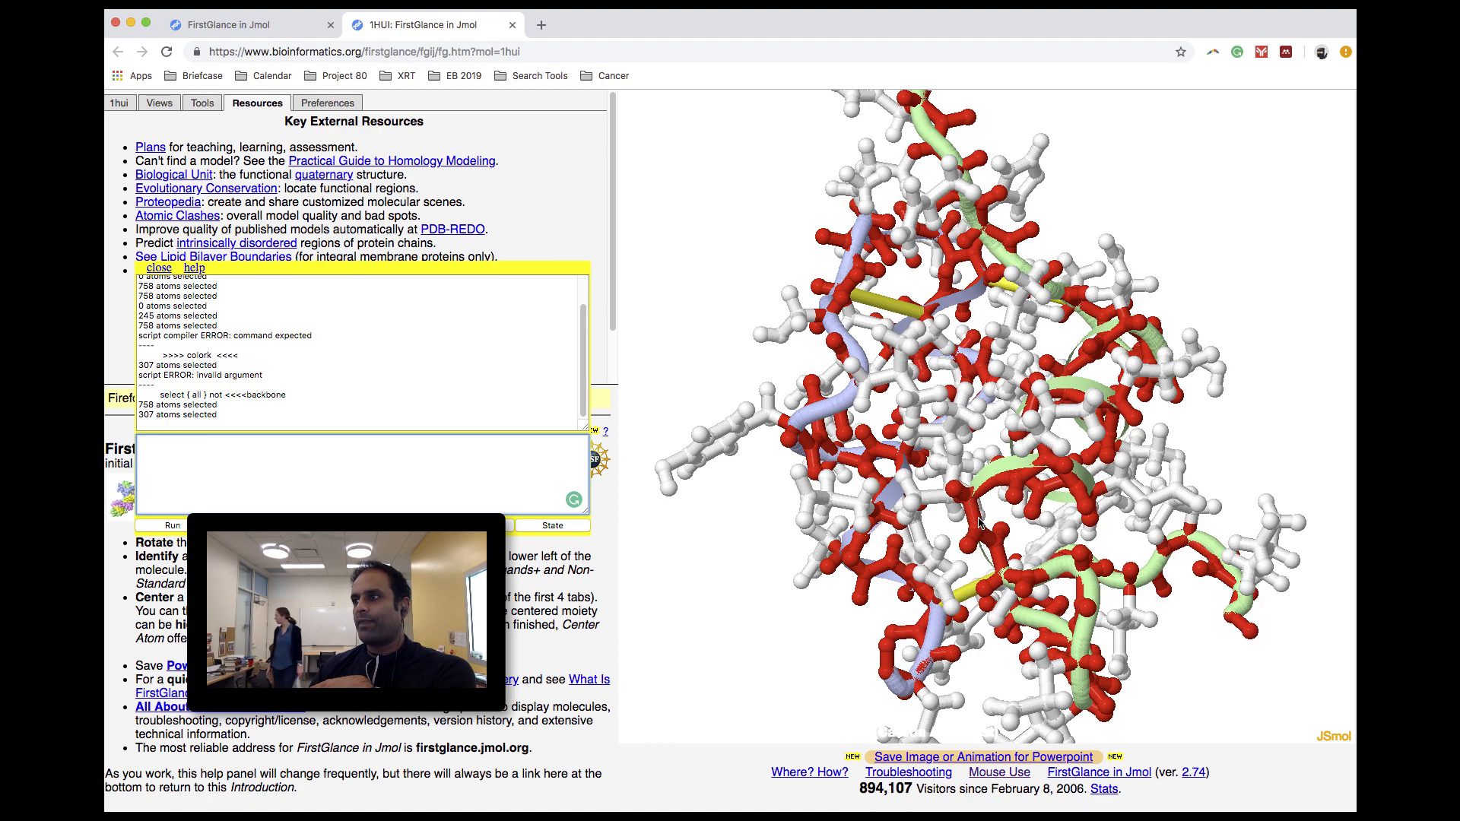